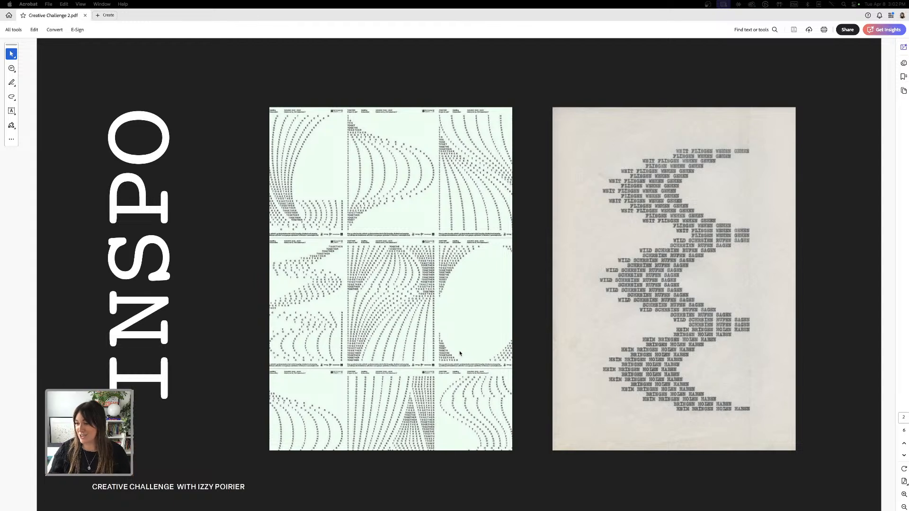
- Review the Courier, Sunflower and Courier Prime font pages of the PDF and switch to Adobe Fonts in Chrome
scroll(505, 309, "down", 1)
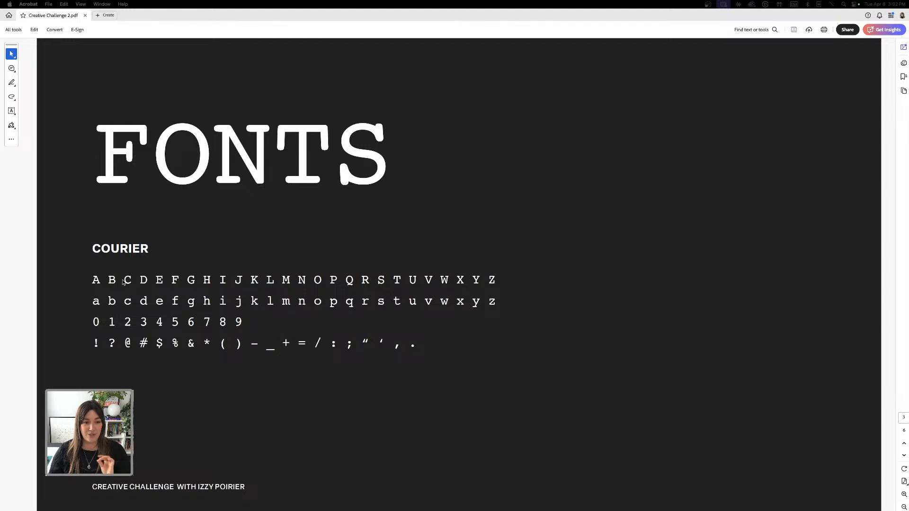
scroll(349, 336, "down", 1)
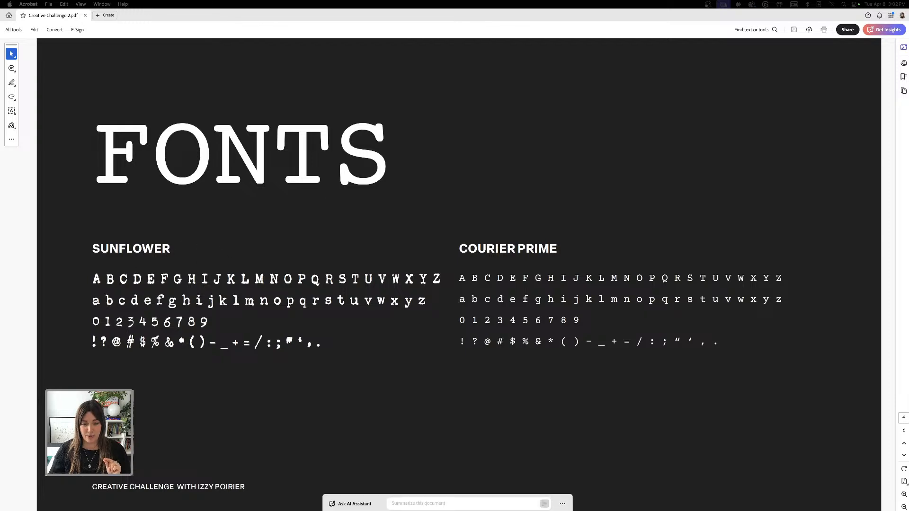
mouse_move(369, 483)
left_click(149, 498)
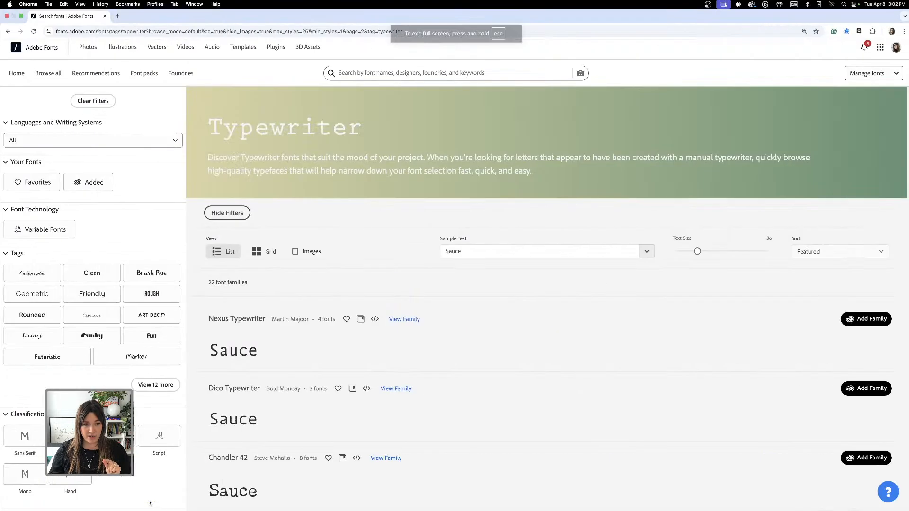
- Browse the list of Typewriter font families on Adobe Fonts
scroll(362, 374, "down", 4)
scroll(361, 375, "down", 6)
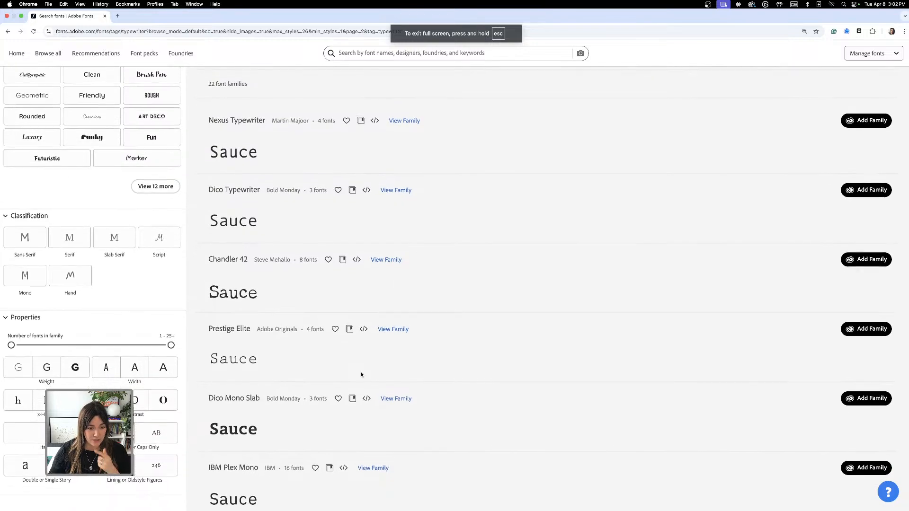
scroll(361, 375, "down", 3)
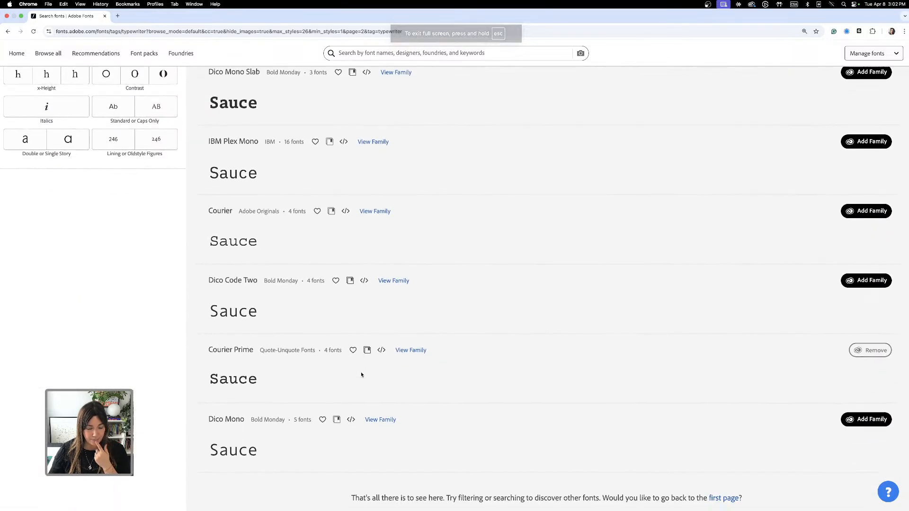
scroll(364, 369, "up", 10)
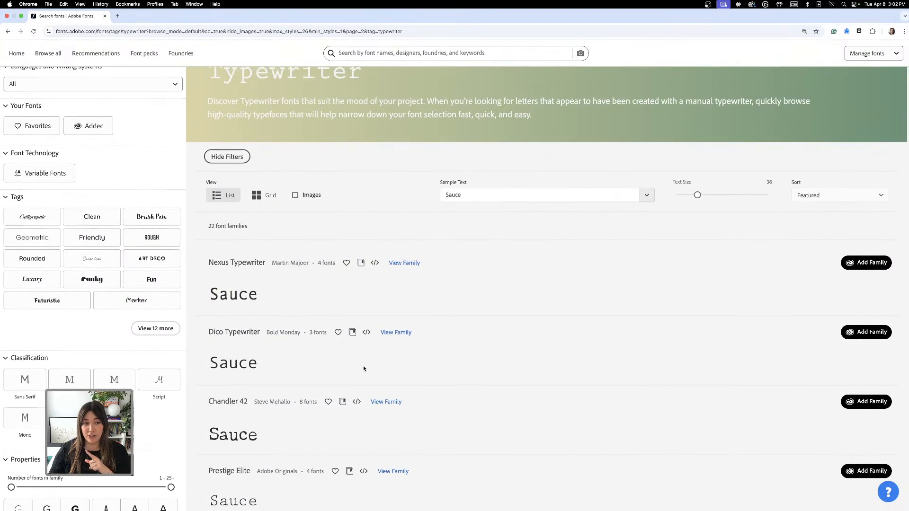
scroll(364, 368, "down", 2)
scroll(363, 369, "down", 2)
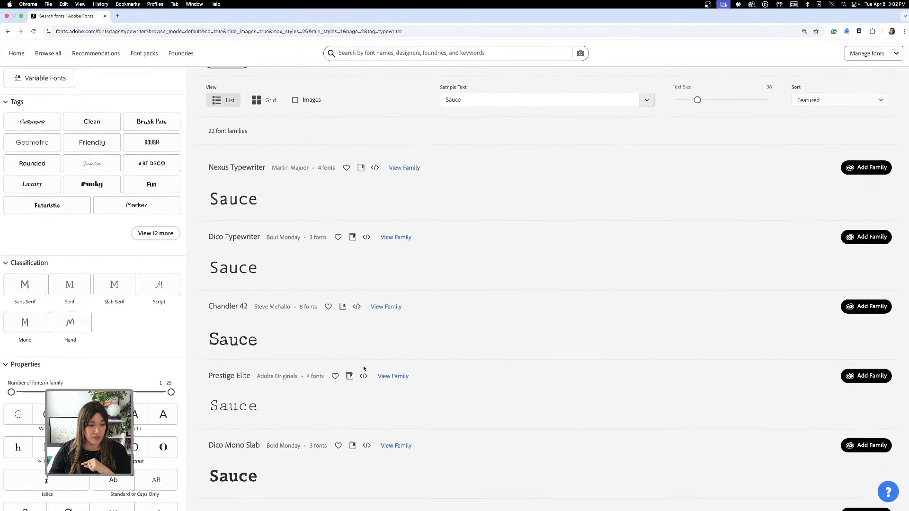
scroll(363, 368, "up", 3)
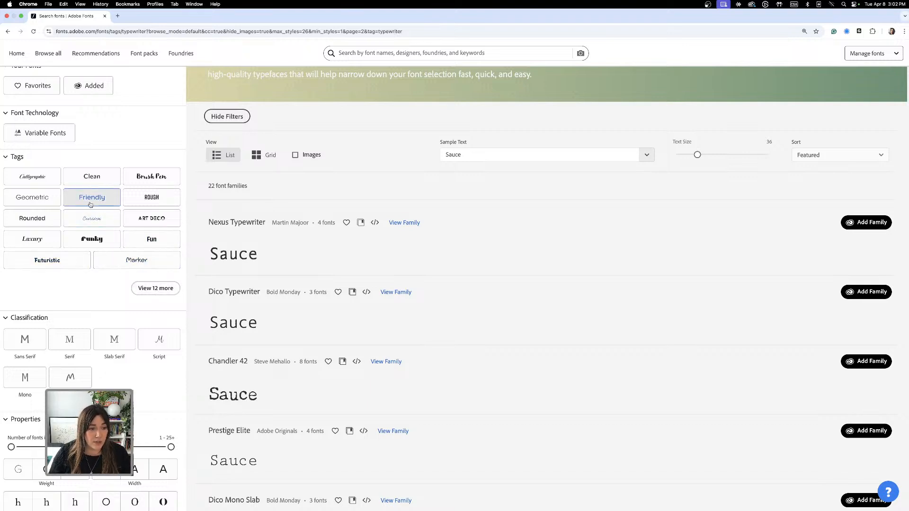
- Expand the full set of font tags to locate the Typewriter filter and look over its font list
left_click(156, 288)
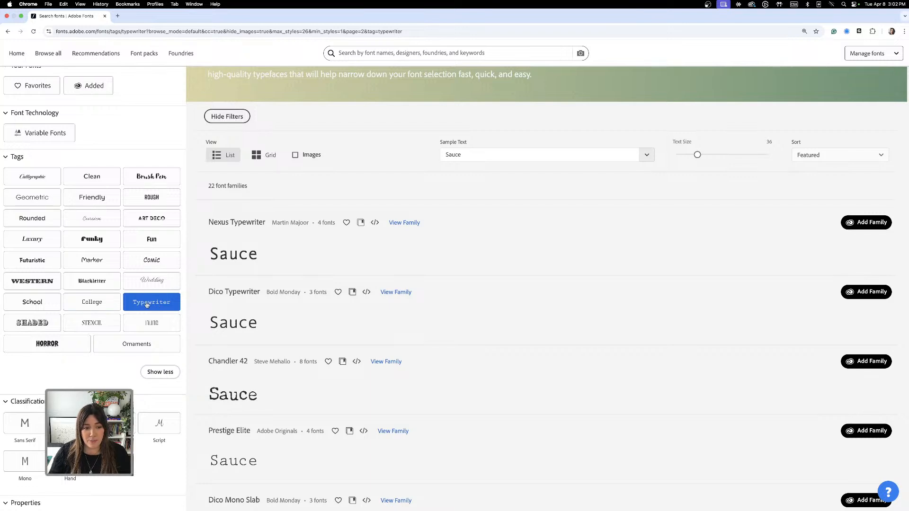
scroll(151, 303, "down", 1)
scroll(151, 306, "down", 3)
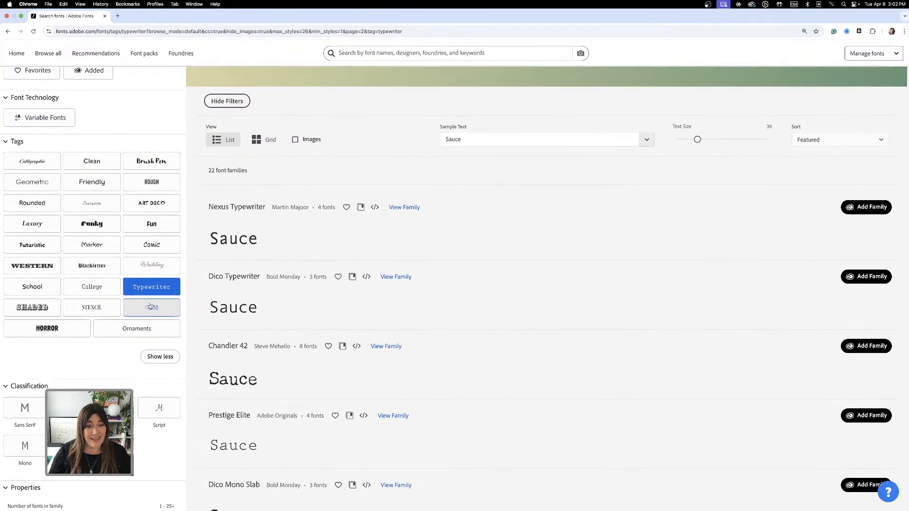
scroll(329, 320, "up", 3)
scroll(465, 116, "up", 3)
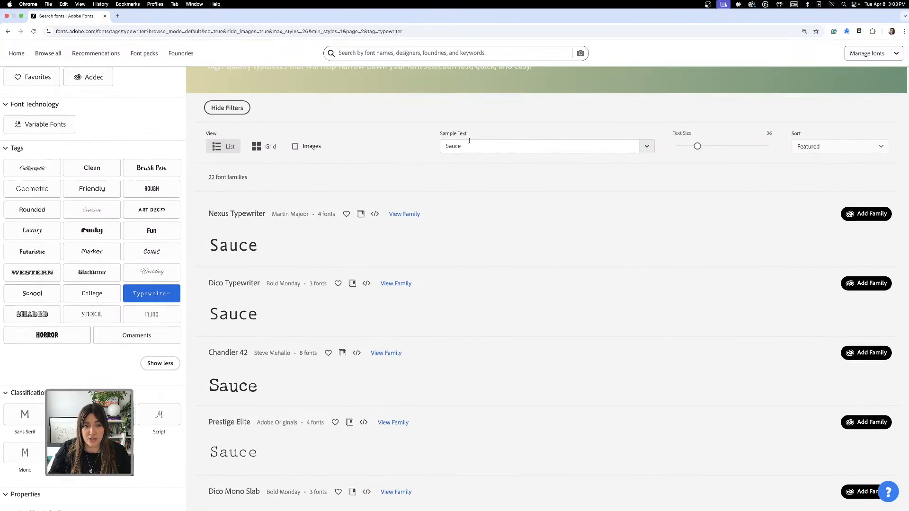
- Search for the Sunflower font family, open its page and view the Sunflower Regular sample enlarged
left_click(407, 53)
type("su")
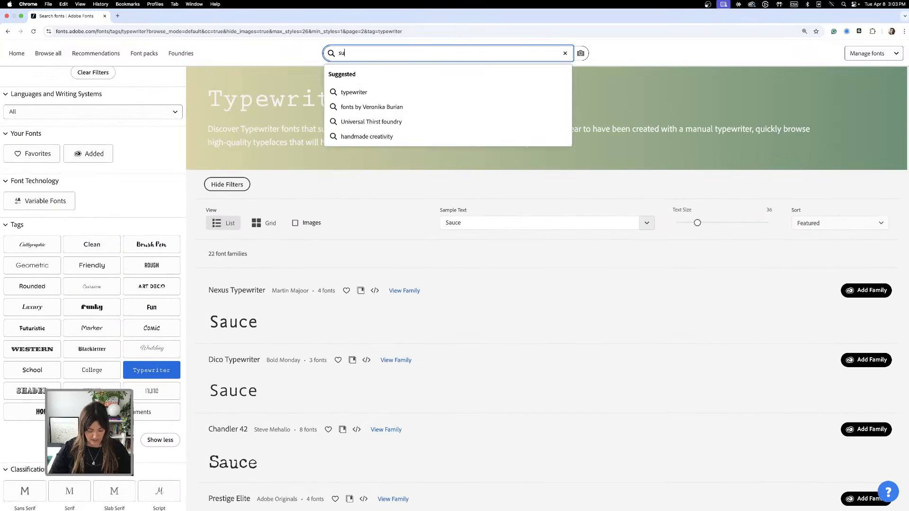
type("nfl")
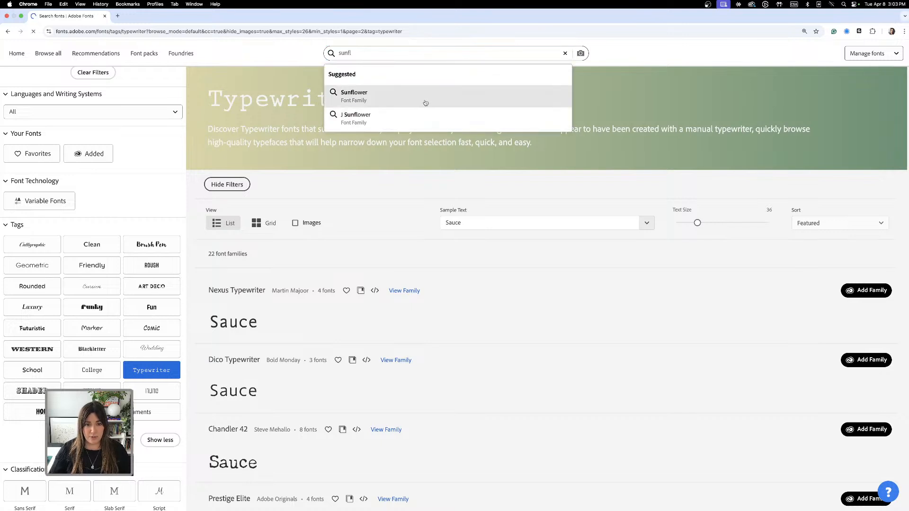
left_click(363, 100)
scroll(382, 304, "down", 2)
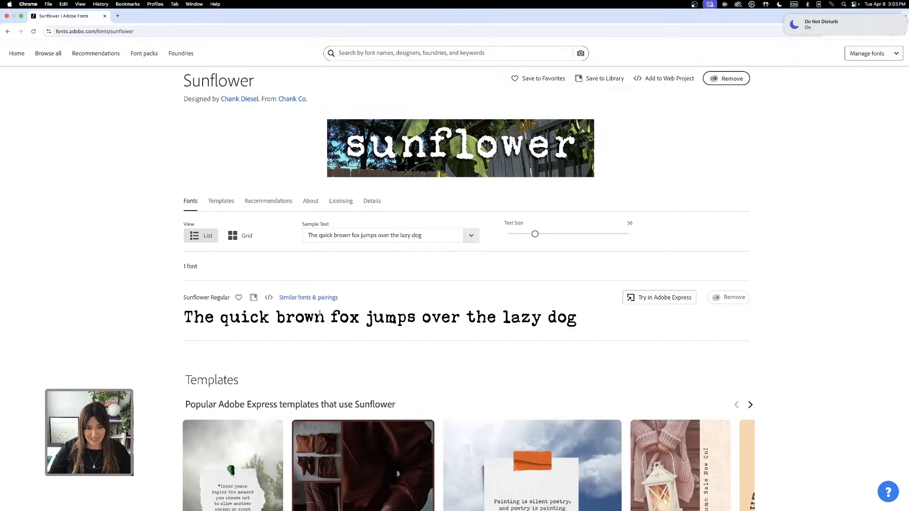
key("super+equal")
key("super+equal")
scroll(325, 367, "down", 2)
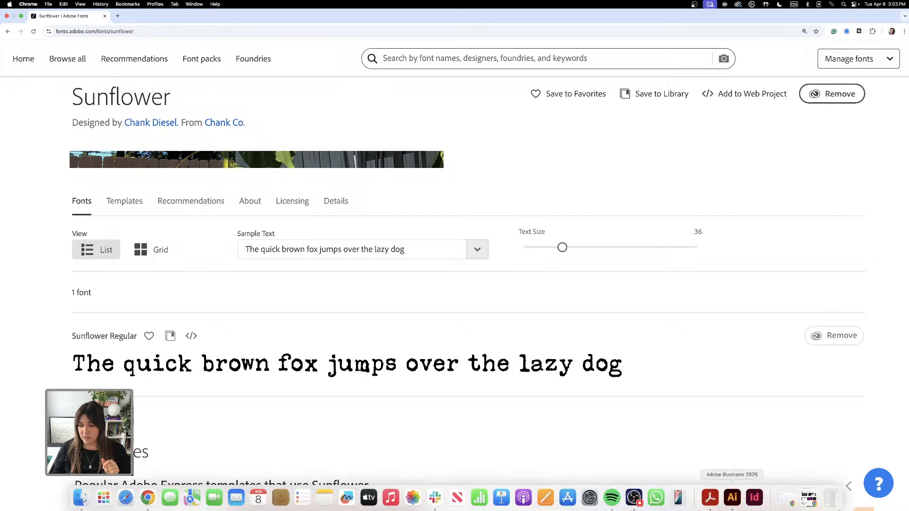
- Return to the fonts page of the PDF in Acrobat and switch to Illustrator
left_click(708, 498)
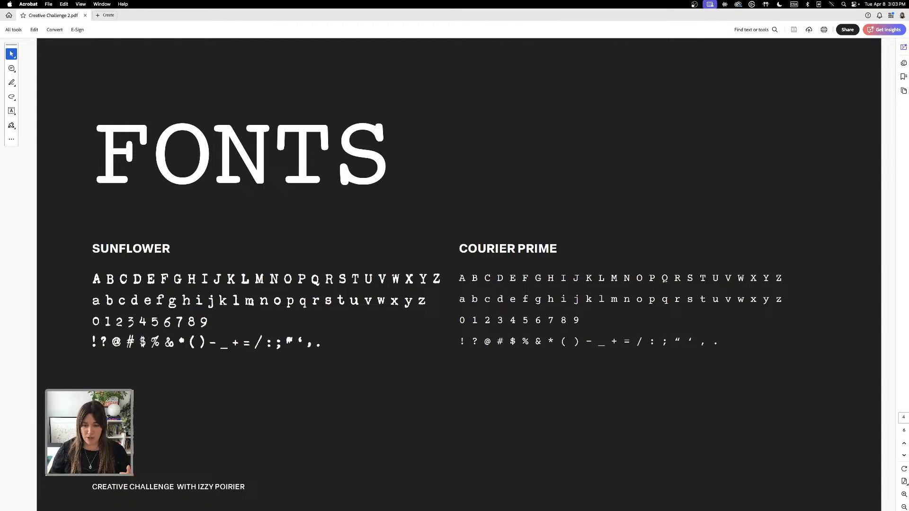
mouse_move(611, 504)
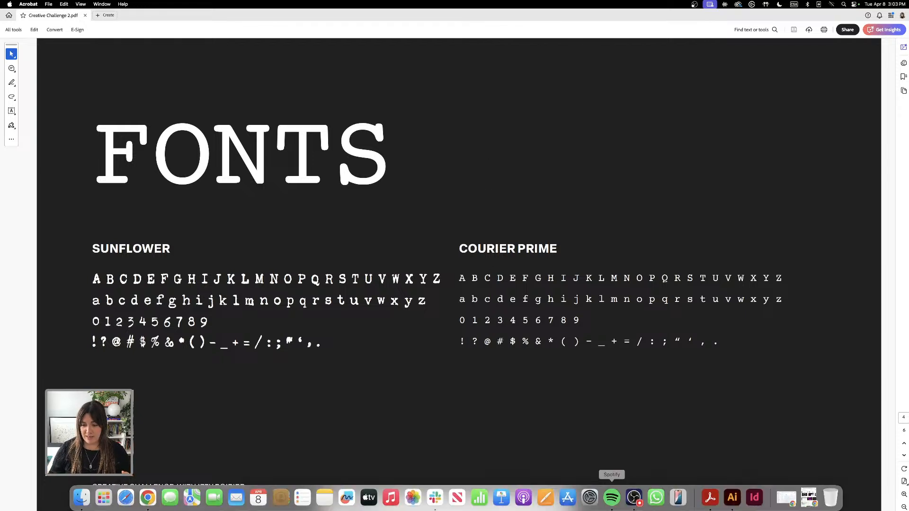
left_click(732, 499)
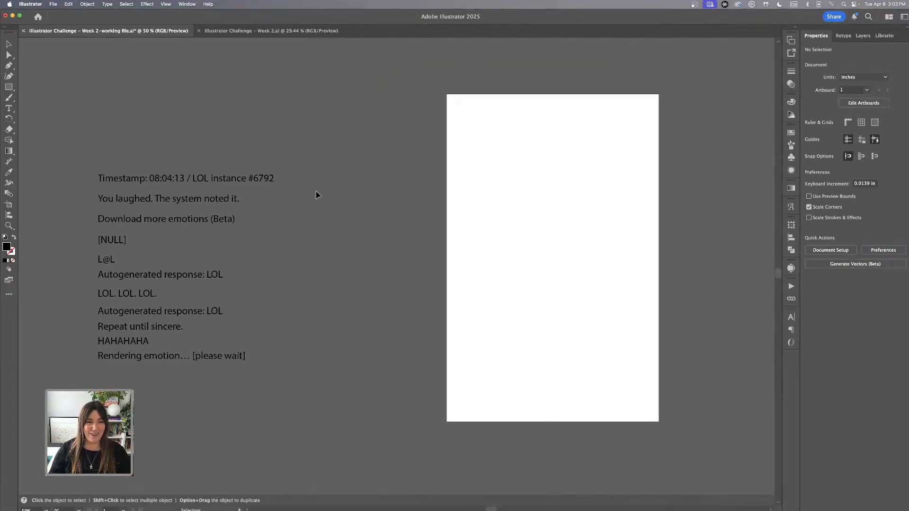
- Examine the looping freehand path on the artboard of the Illustrator Challenge - Week 2.ai document
scroll(316, 195, "down", 2)
left_click(255, 34)
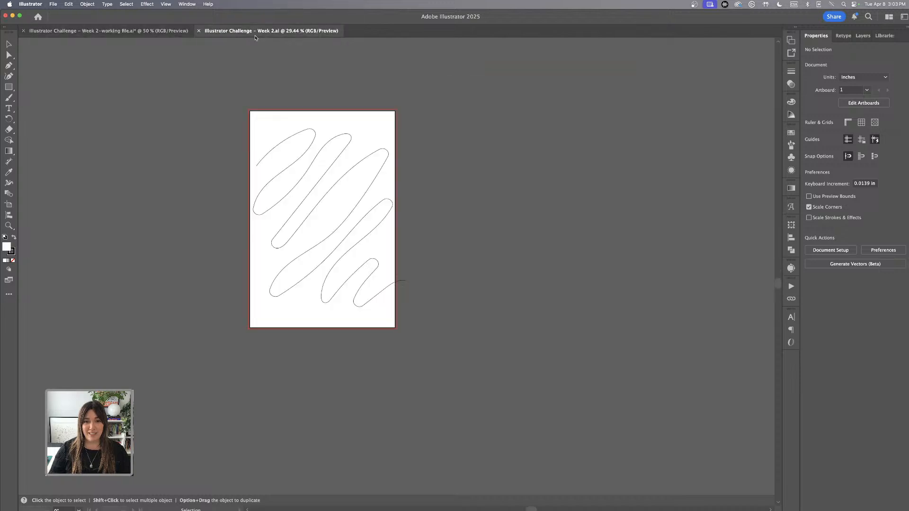
scroll(349, 215, "left", 4)
key("super+equal")
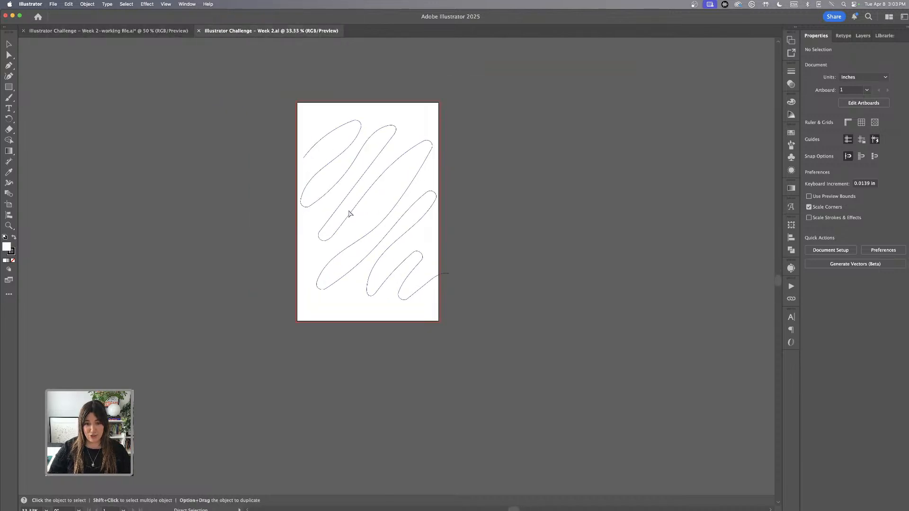
key("super+equal")
key("super+equal")
scroll(349, 214, "left", 4)
scroll(349, 214, "up", 3)
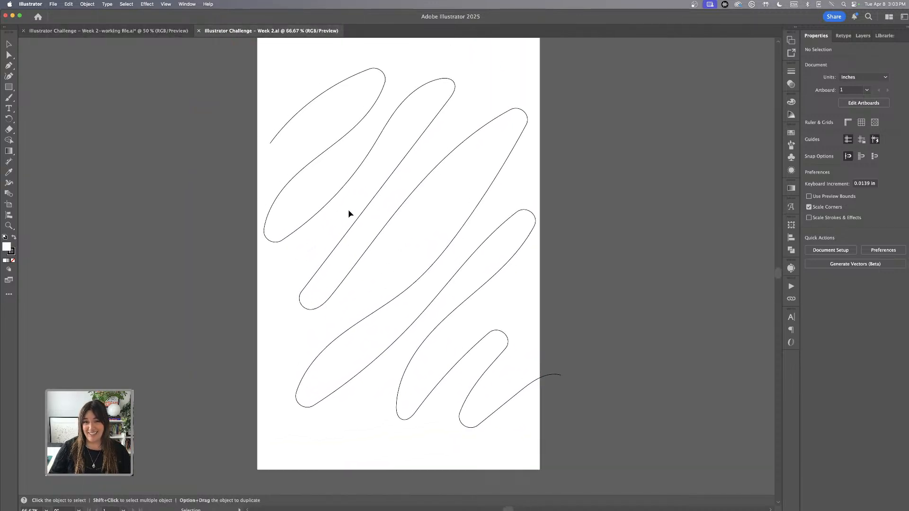
scroll(349, 213, "left", 3)
scroll(349, 213, "down", 1)
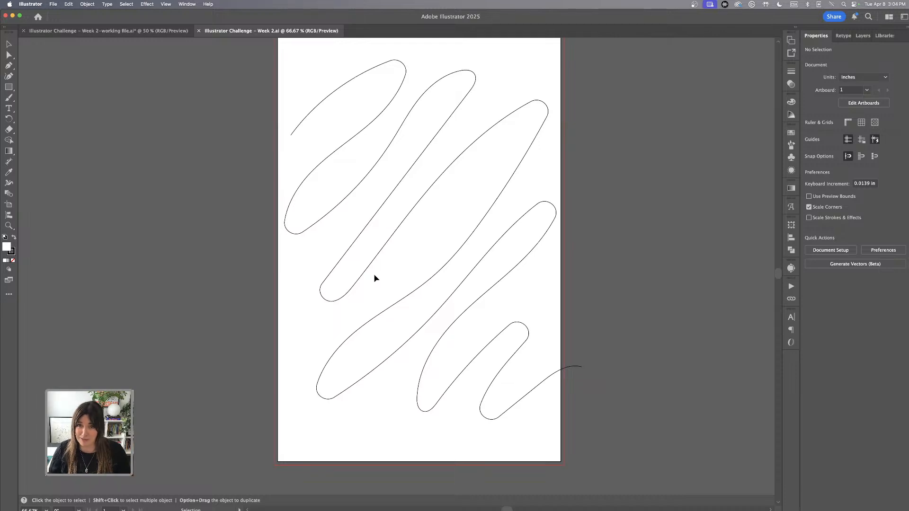
- In the Week 2 working file, draw a winding path about 13.9 by 16.1 in down the artboard with the Pencil tool at Smooth fidelity
left_click(108, 31)
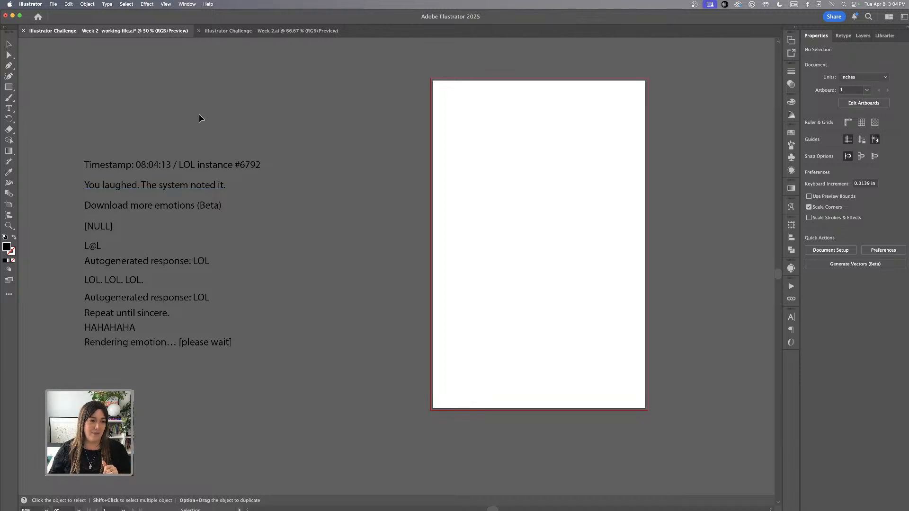
left_click(9, 101)
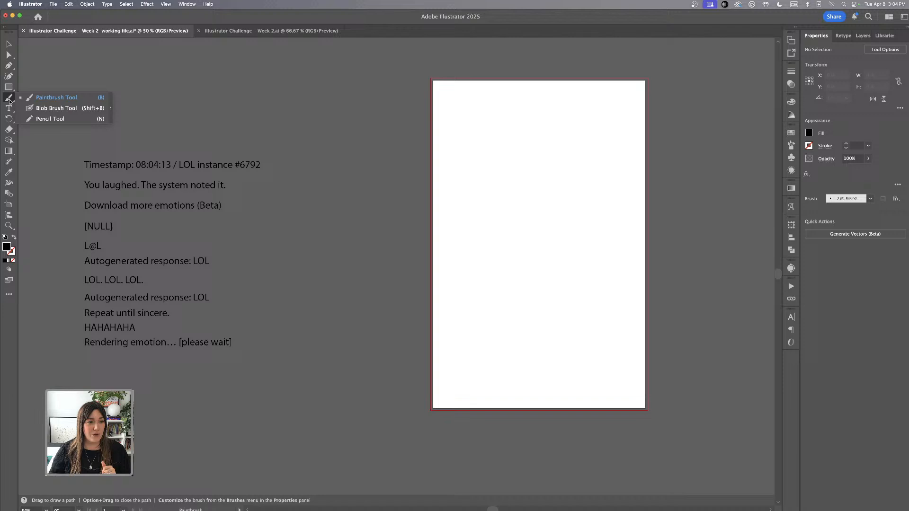
left_click(42, 119)
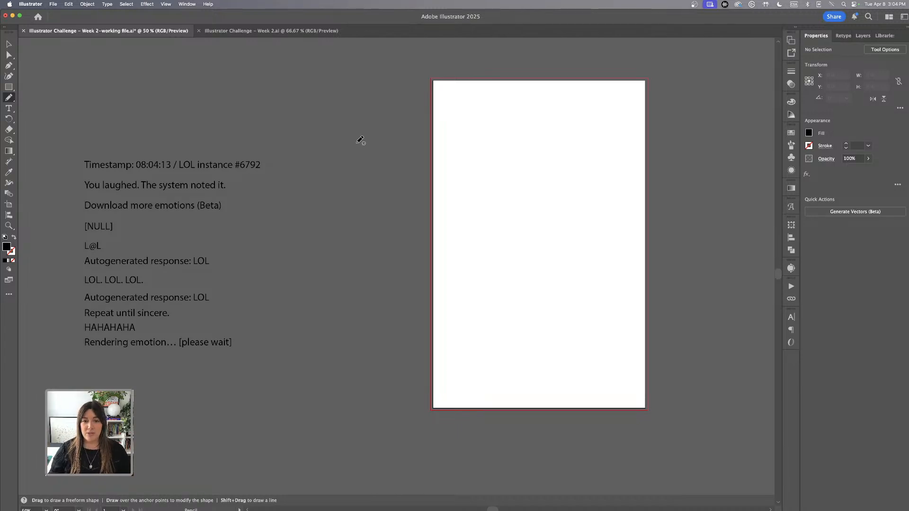
double_click(7, 98)
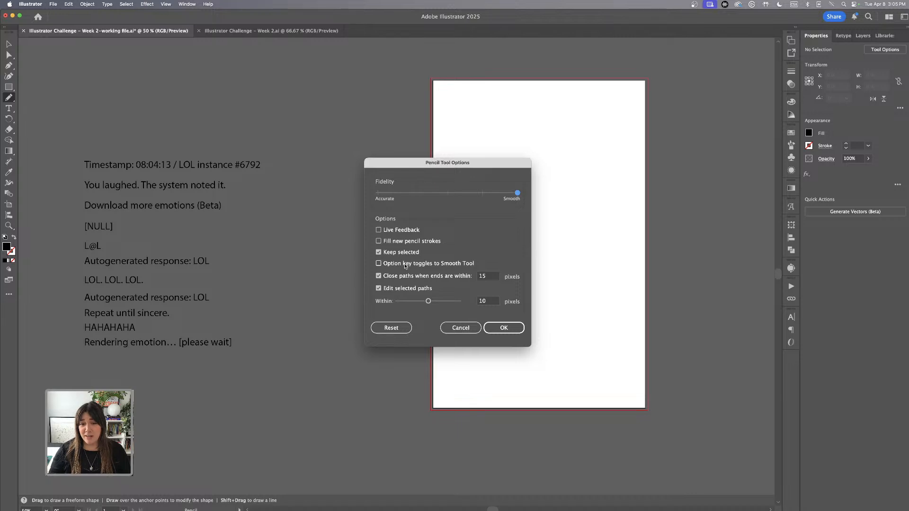
left_click(514, 326)
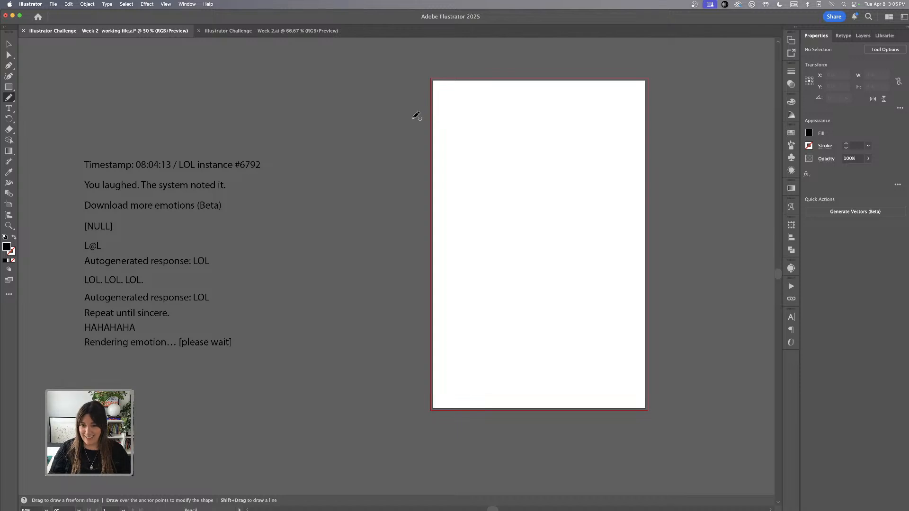
mouse_move(415, 115)
left_mouse_down()
mouse_move(514, 119)
mouse_move(526, 141)
mouse_move(452, 159)
mouse_move(422, 174)
mouse_move(421, 193)
mouse_move(543, 192)
mouse_move(591, 201)
mouse_move(585, 219)
mouse_move(550, 231)
mouse_move(450, 239)
mouse_move(437, 278)
mouse_move(501, 298)
mouse_move(640, 281)
mouse_move(682, 303)
mouse_move(631, 323)
mouse_move(567, 331)
mouse_move(546, 361)
mouse_move(586, 389)
mouse_move(646, 393)
mouse_move(654, 422)
left_mouse_up()
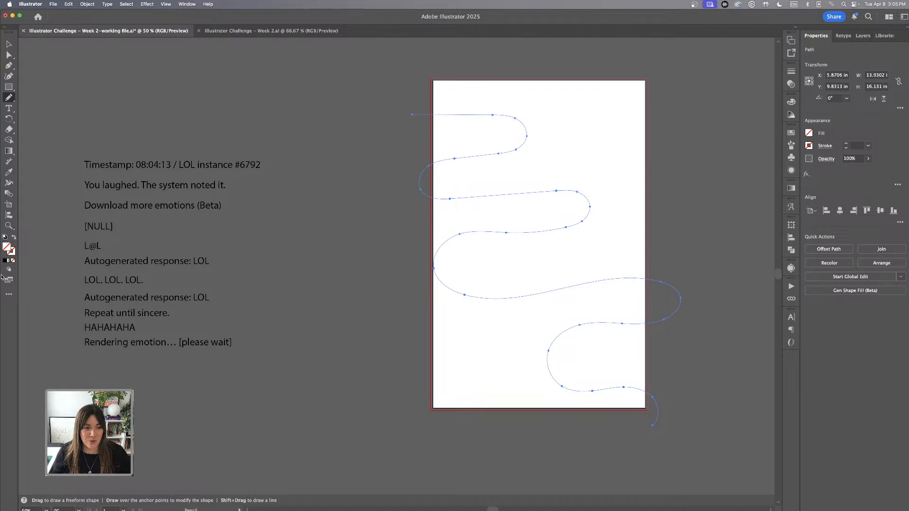
- Add the Smooth tool to the toolbar from the full tool collection and activate it
left_click(9, 297)
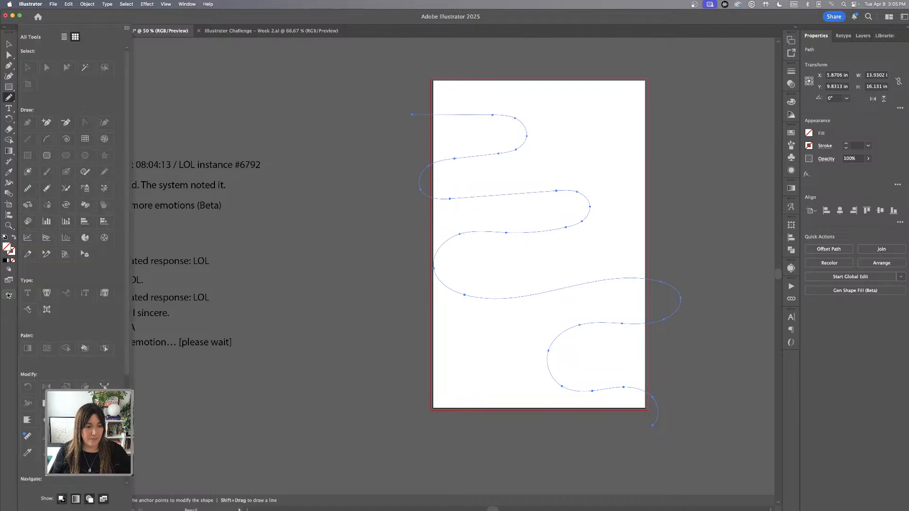
left_click(28, 190)
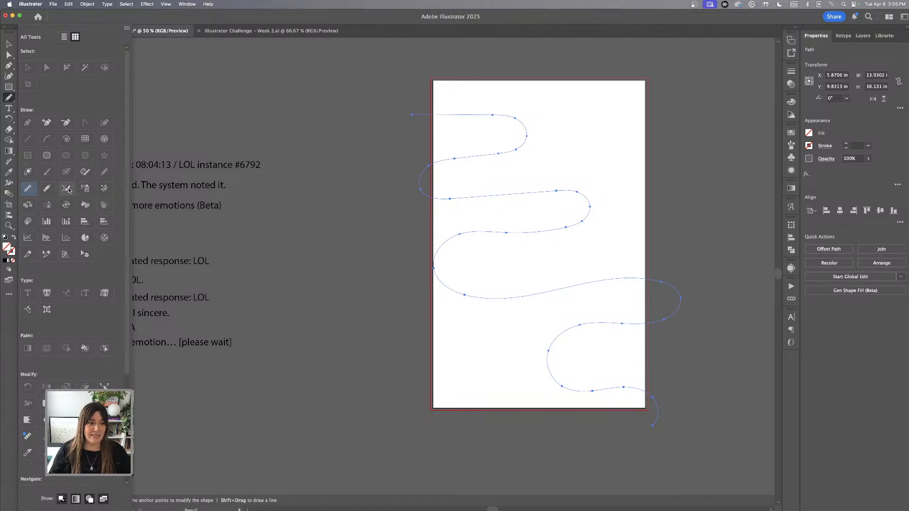
left_click(29, 189)
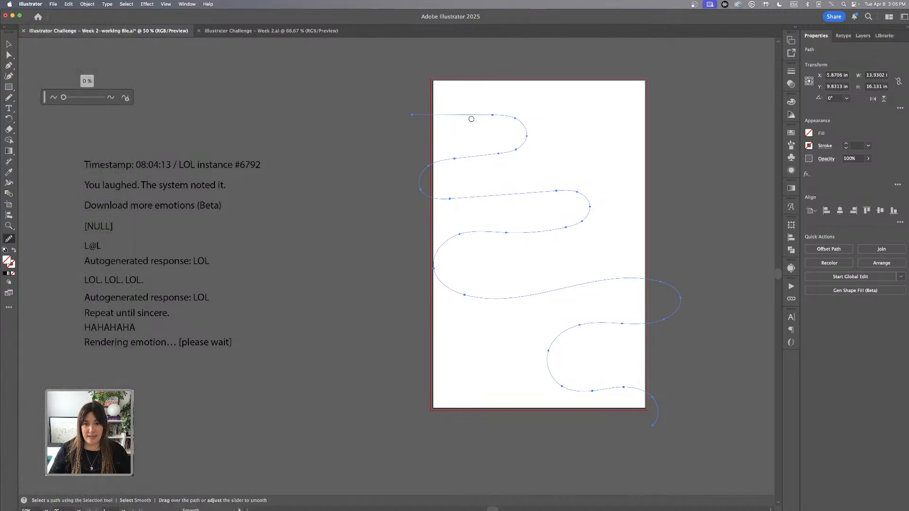
- Smooth the upper and middle bends of the winding path with the Smooth tool
mouse_move(561, 191)
left_mouse_down()
mouse_move(586, 199)
mouse_move(587, 211)
mouse_move(561, 229)
mouse_move(590, 198)
mouse_move(589, 216)
mouse_move(537, 232)
mouse_move(468, 235)
left_mouse_up()
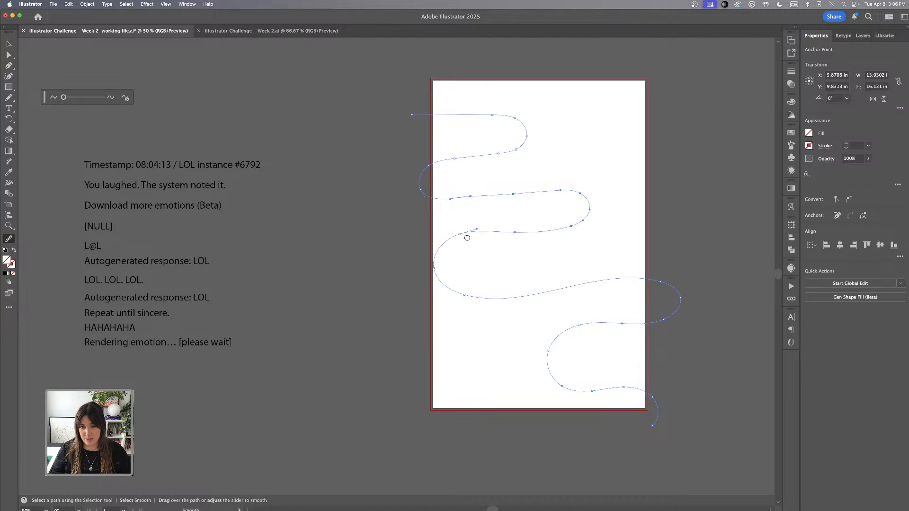
mouse_move(589, 211)
left_mouse_down()
mouse_move(551, 232)
mouse_move(455, 236)
left_mouse_up()
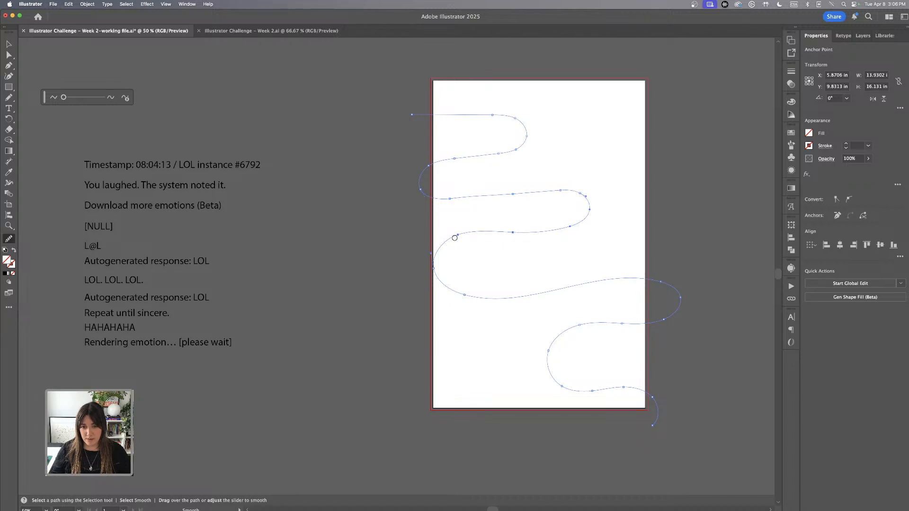
mouse_move(447, 154)
left_mouse_down()
mouse_move(426, 163)
mouse_move(415, 188)
mouse_move(442, 201)
mouse_move(431, 159)
mouse_move(435, 196)
mouse_move(463, 198)
left_mouse_up()
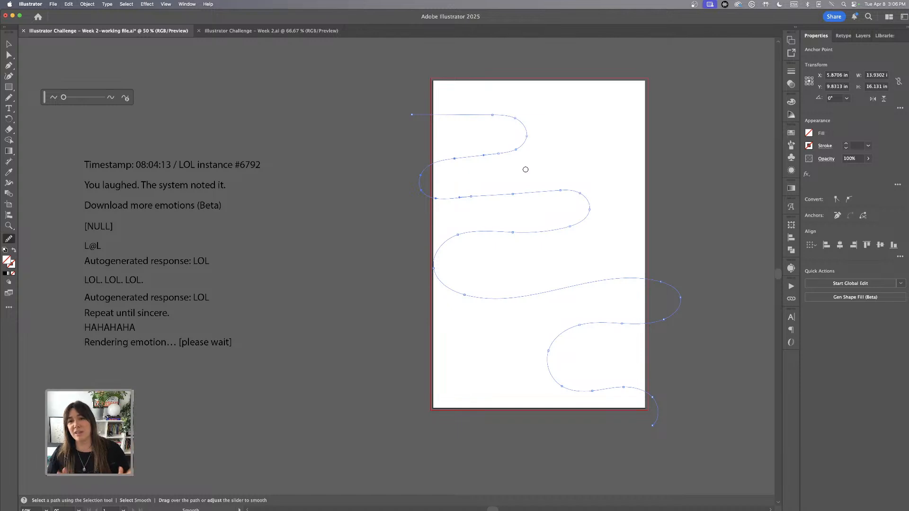
mouse_move(485, 116)
left_mouse_down()
mouse_move(533, 130)
mouse_move(515, 144)
mouse_move(453, 147)
mouse_move(423, 170)
mouse_move(427, 196)
mouse_move(453, 197)
left_mouse_up()
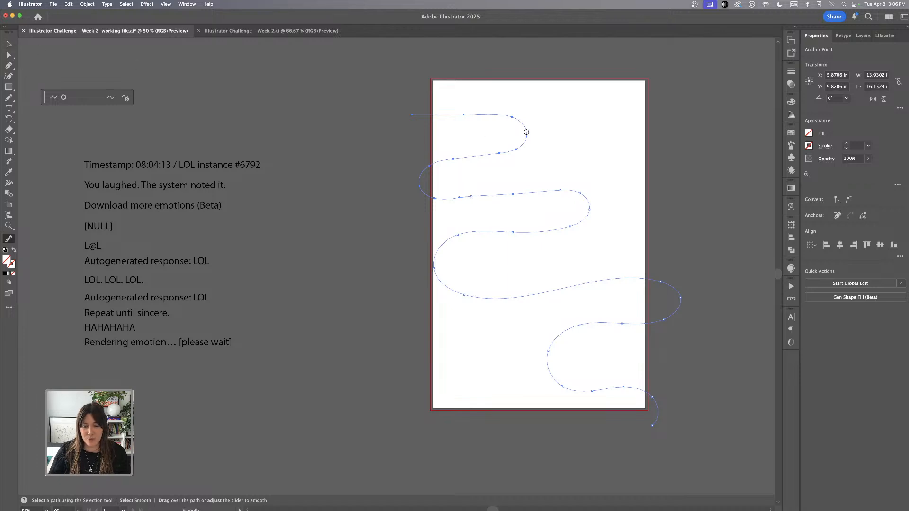
- Smooth the top bend and its lead-in stretch of the winding path with the Smooth tool, and deselect it
mouse_move(527, 133)
left_mouse_down()
mouse_move(497, 115)
mouse_move(397, 115)
left_mouse_up()
left_click_drag(516, 123, 408, 116)
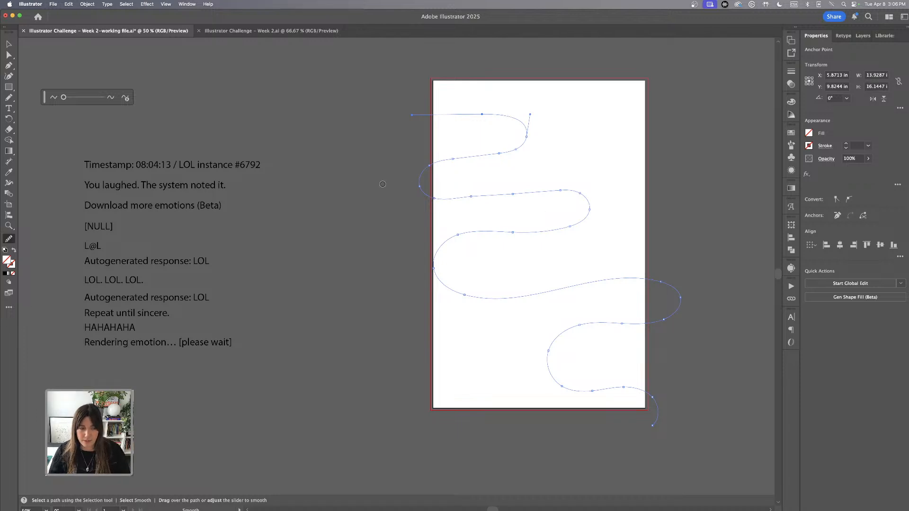
left_click(8, 44)
left_click(295, 125)
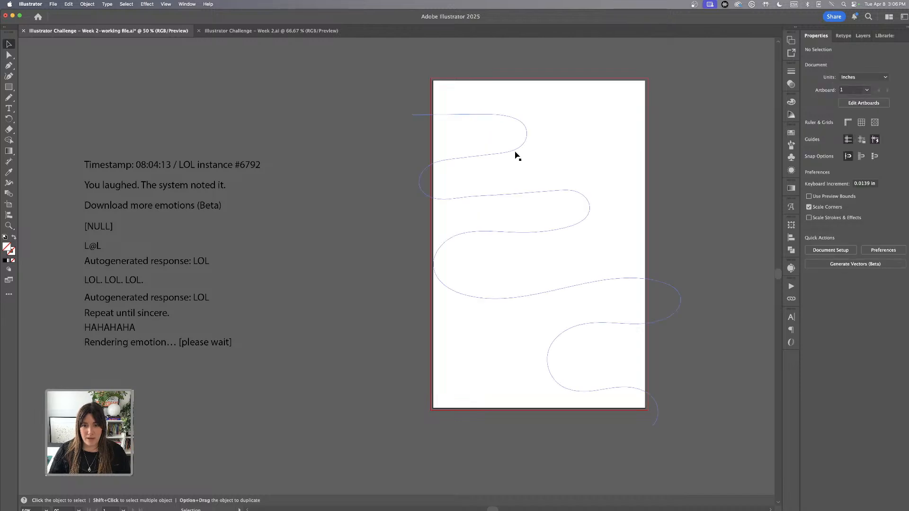
- Apply a black 000000 stroke of 1 pt to the winding path
left_click(592, 288)
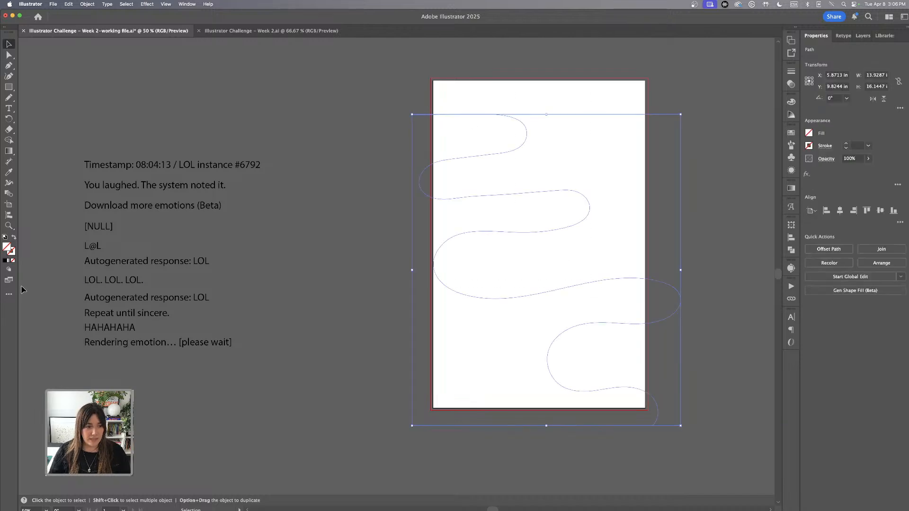
key("F6")
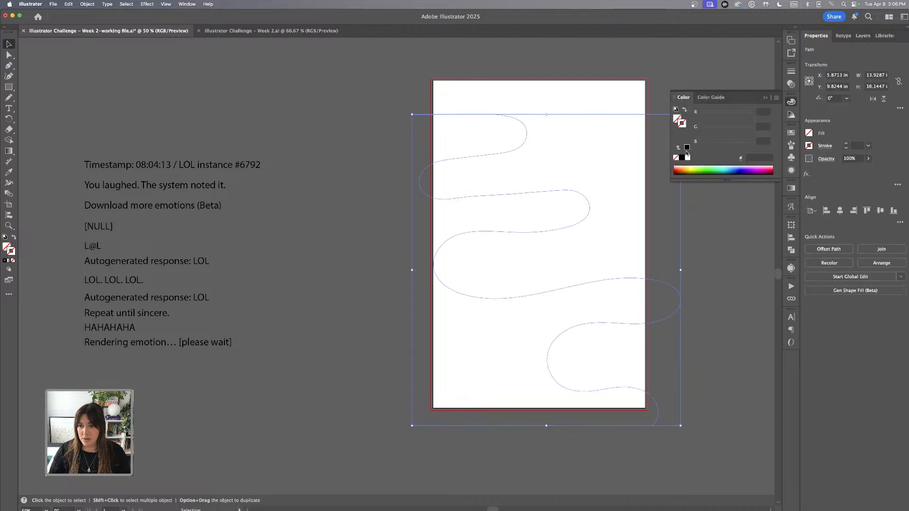
left_click(4, 261)
left_click(319, 200)
left_click(509, 196)
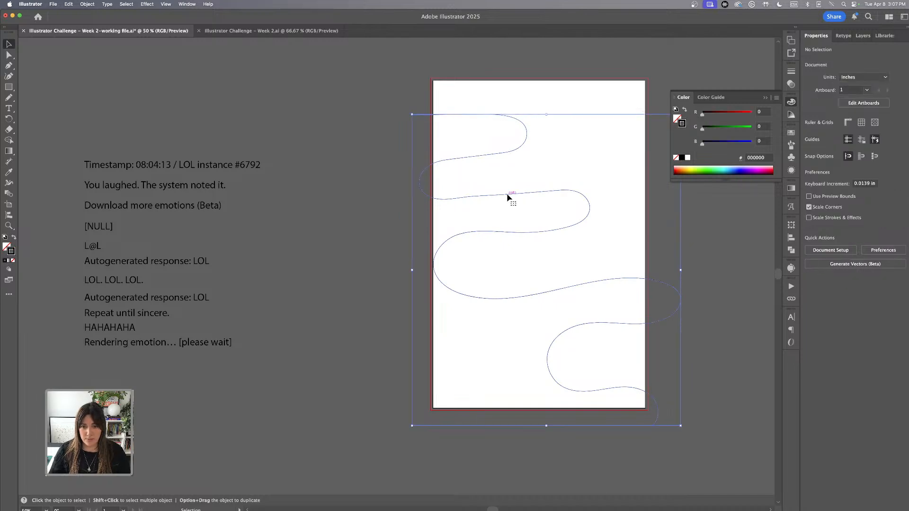
- Turn the winding path into type on a path, starting at its upper end, and clear the placeholder text
key("super+equal")
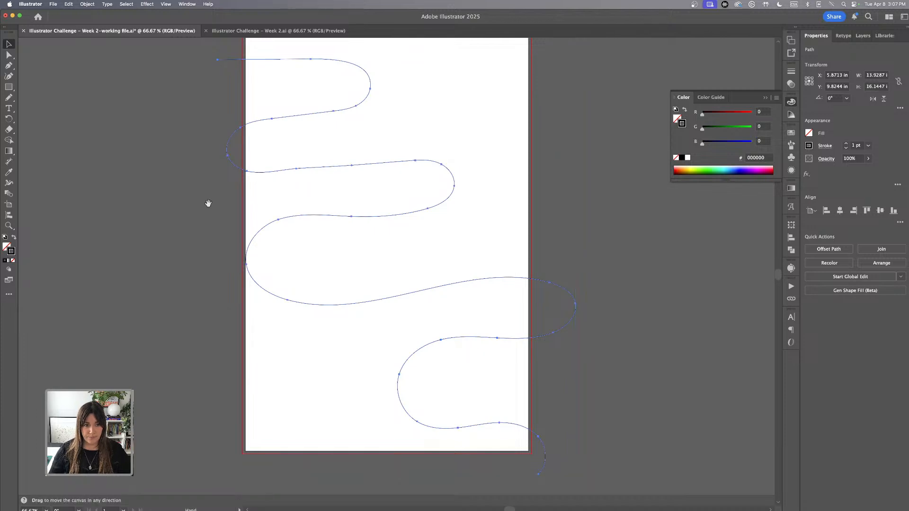
left_click_drag(207, 203, 319, 248)
left_click(212, 150)
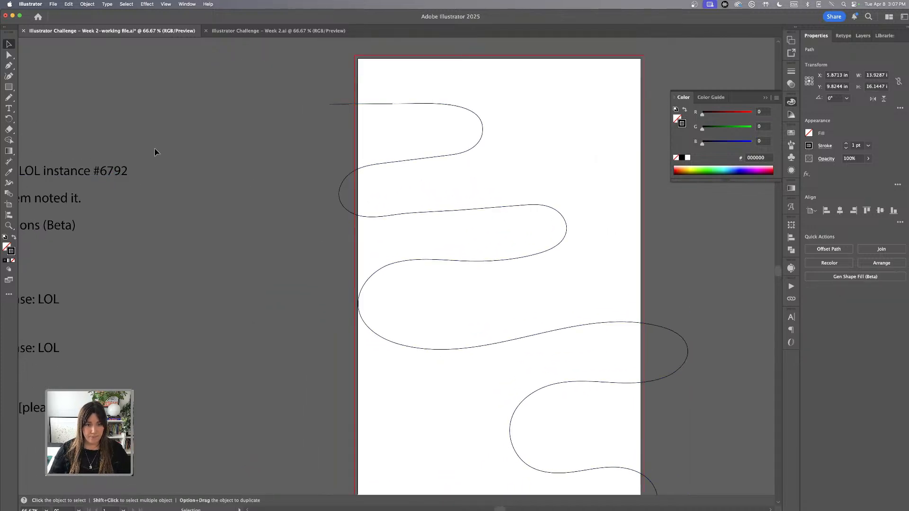
left_click(9, 108)
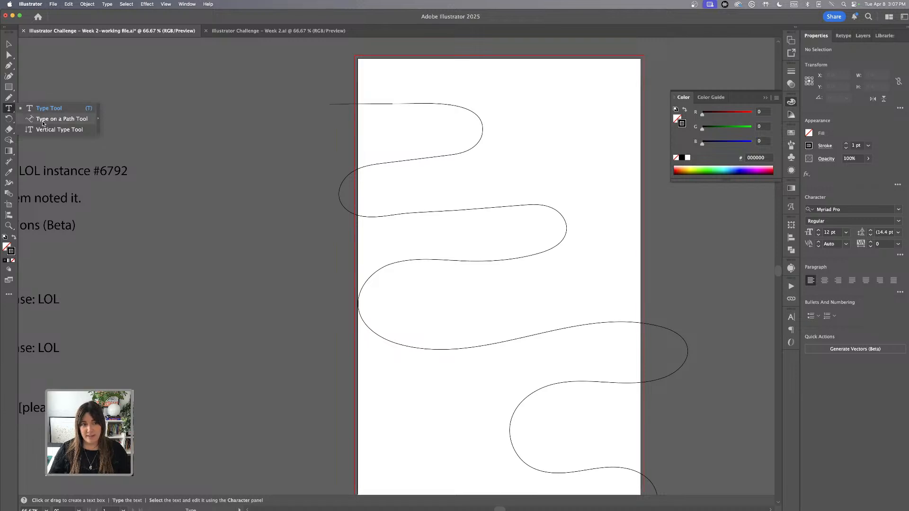
left_click(333, 103)
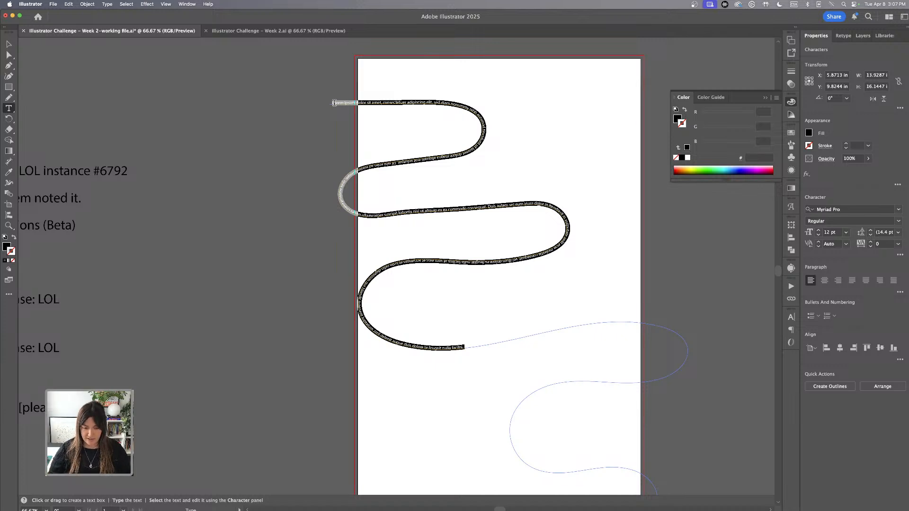
key("BackSpace")
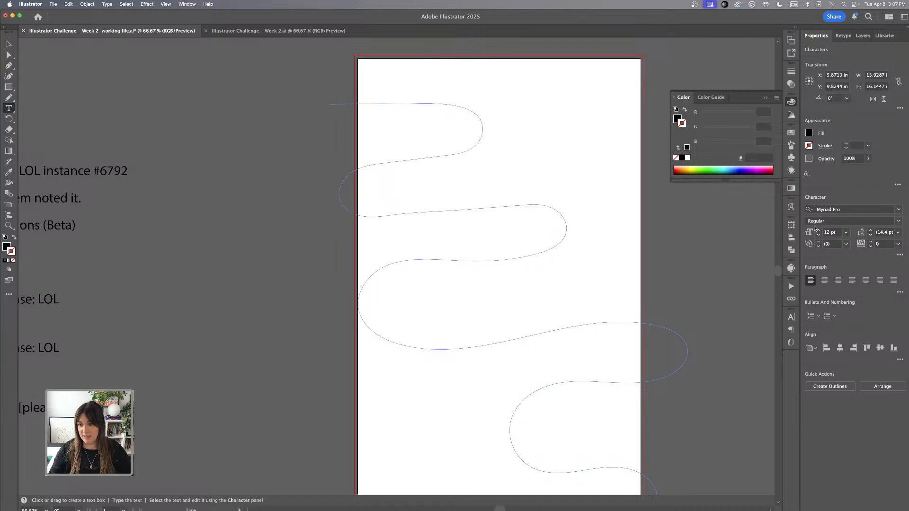
- Set the path type's font to Sunflower and its size to 27 pt
left_click(898, 210)
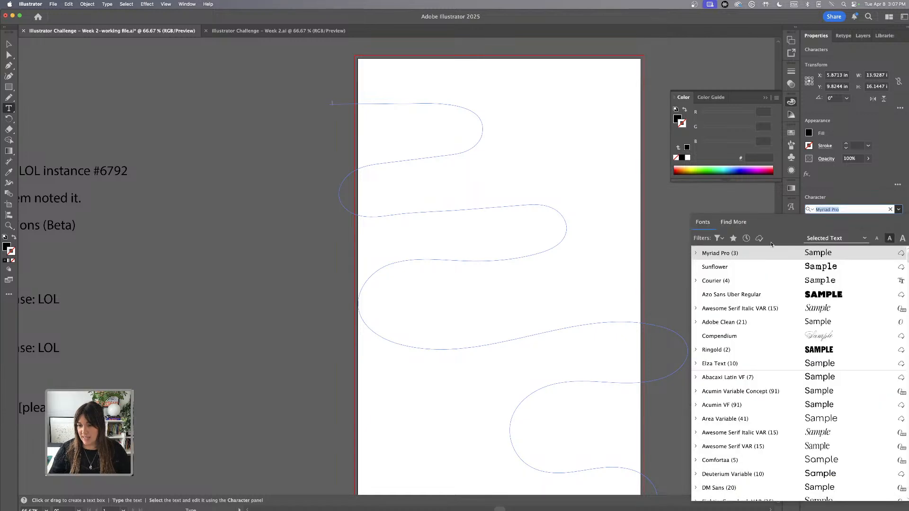
left_click(820, 268)
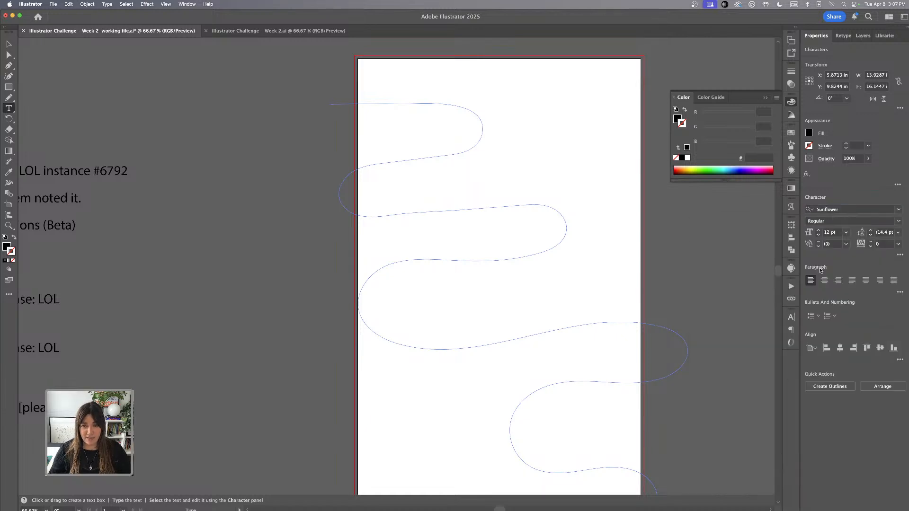
left_click(819, 231)
left_click(819, 230)
left_click(819, 230)
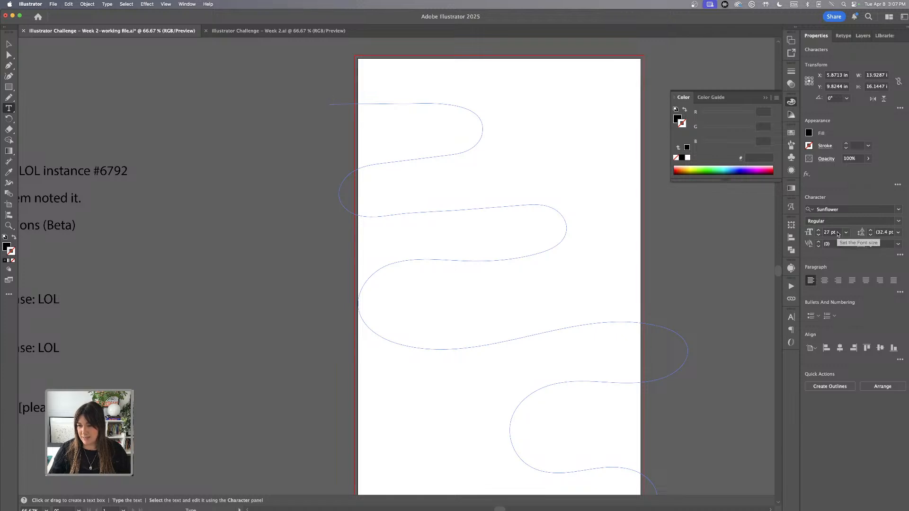
left_click(837, 233)
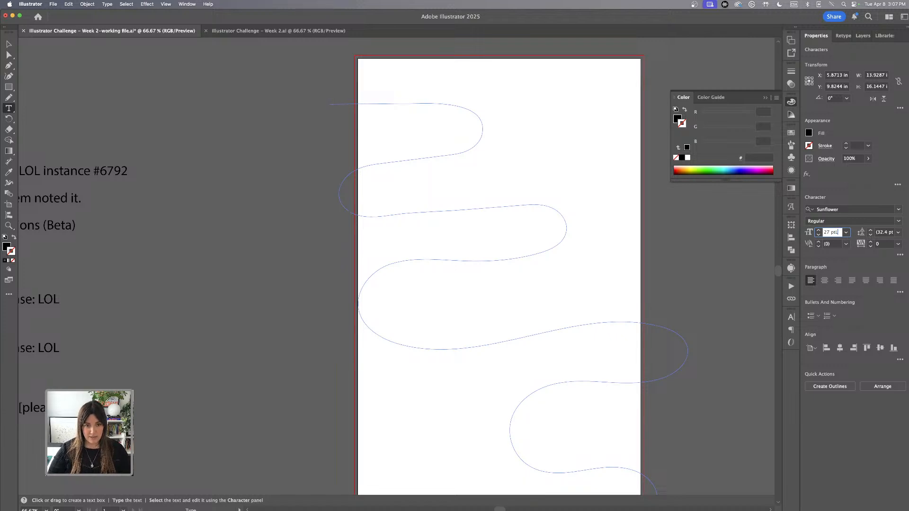
- Enter "LOL LOL LOL LOL L@L" as the text at the start of the winding path
scroll(402, 140, "right", 1)
left_click(326, 101)
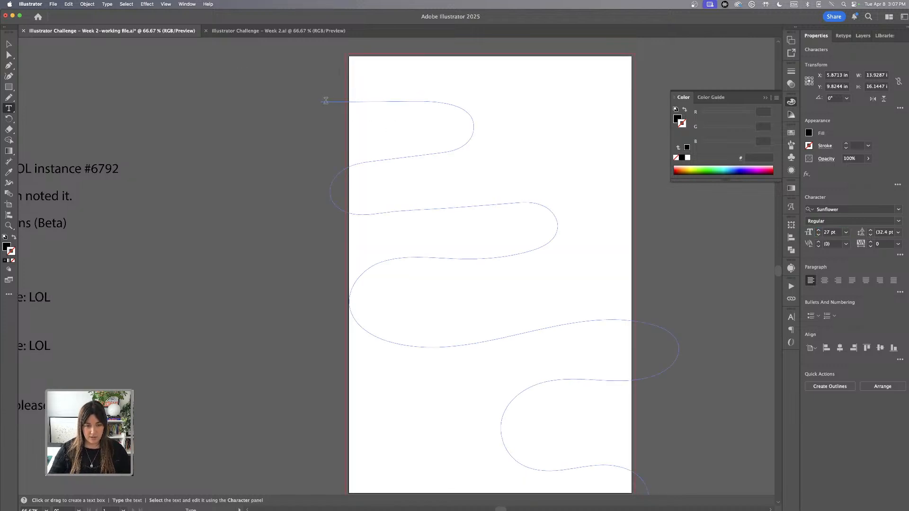
type("LOL LOL LOL L")
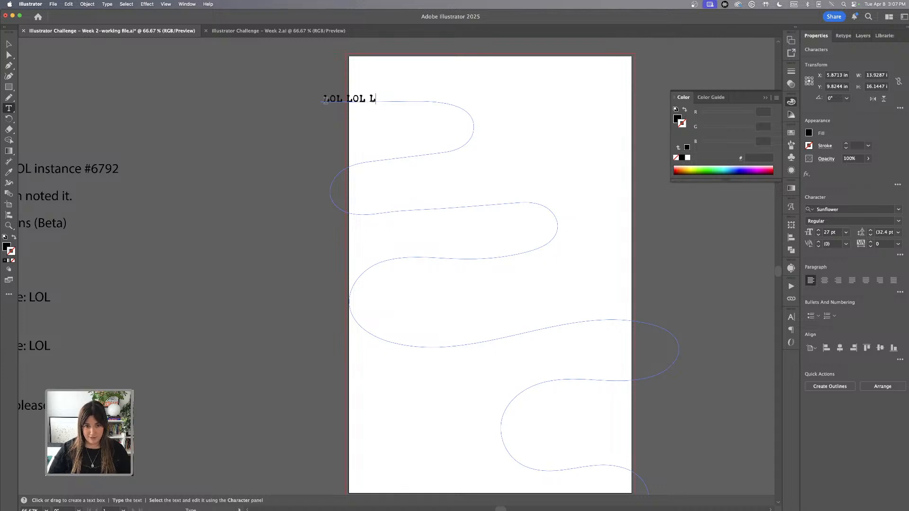
type("OL LOL")
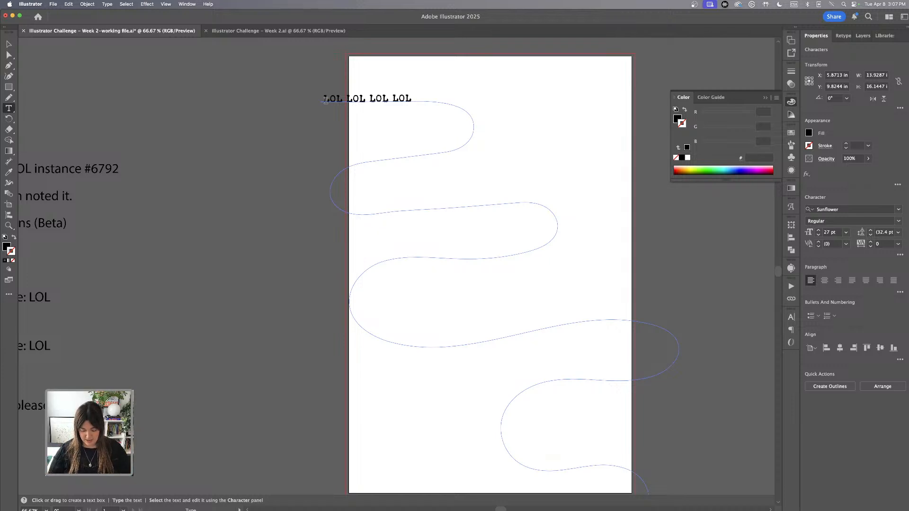
type(" L")
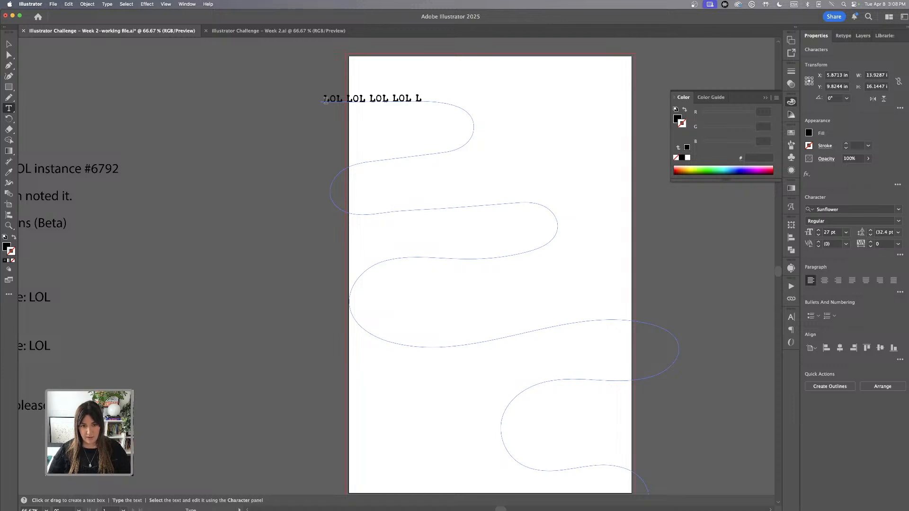
type("@")
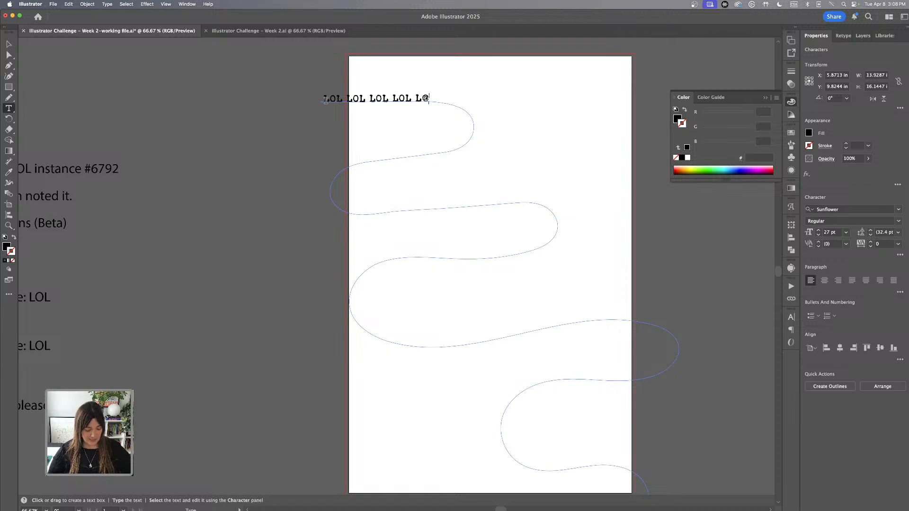
type("L")
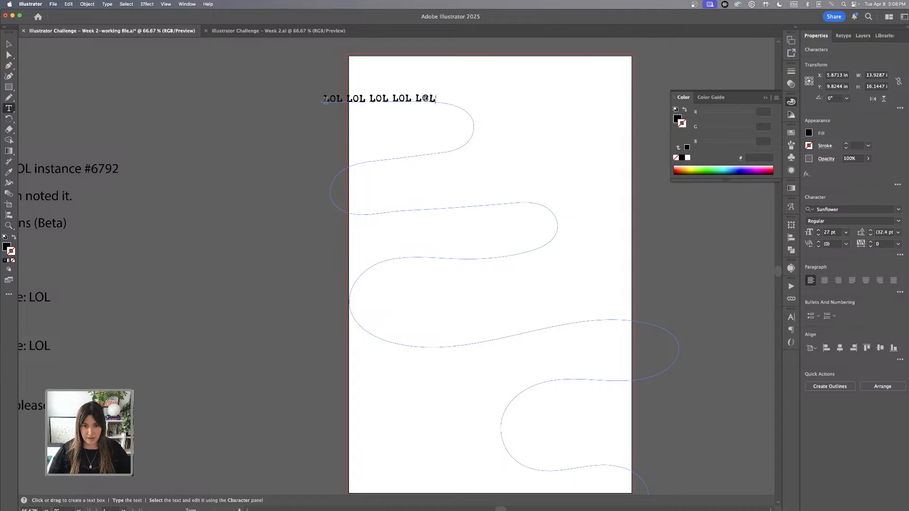
- Copy the whole LOL phrase and paste it repeatedly after itself until the text fills the path to its end
left_click_drag(436, 99, 323, 100)
key("super+c")
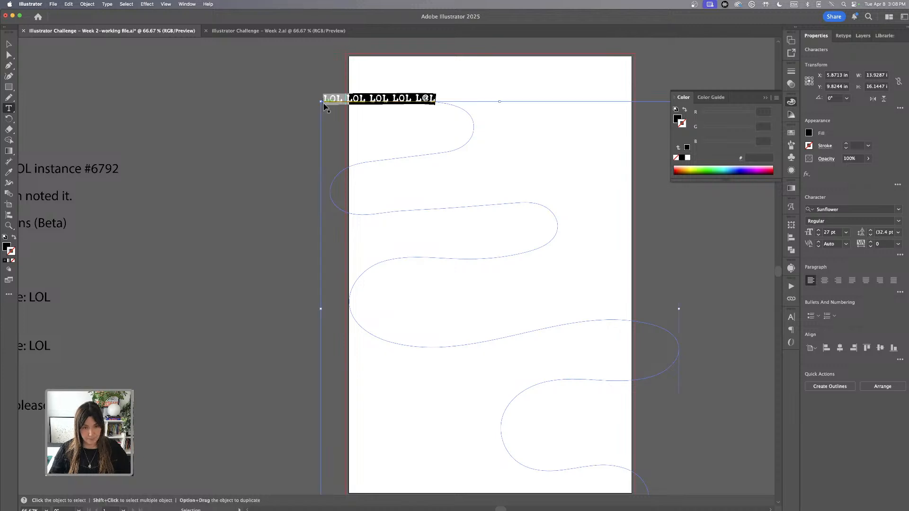
left_click(439, 102)
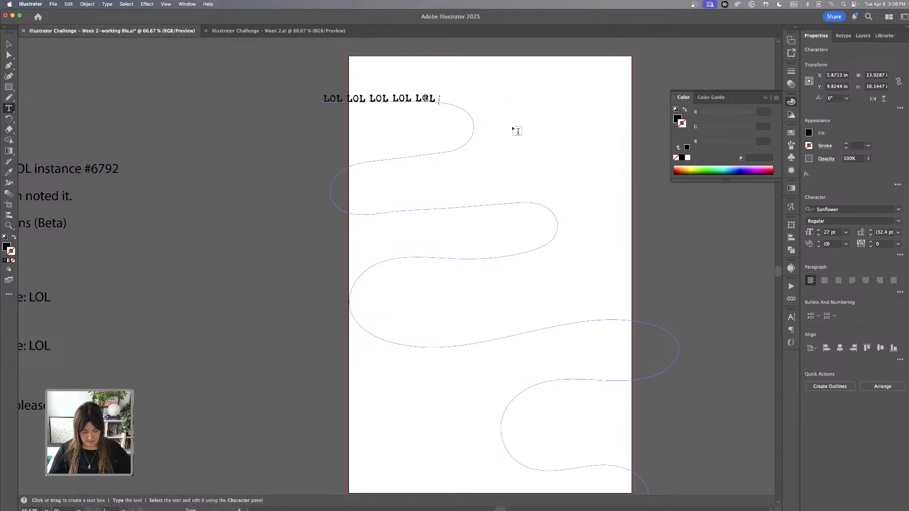
key("super+v")
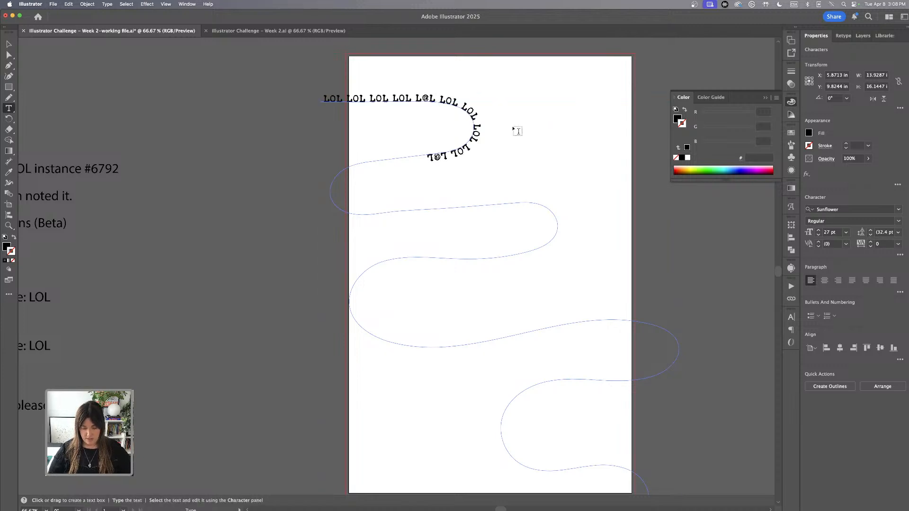
key("super+v")
key("super+v")
key("super+v")
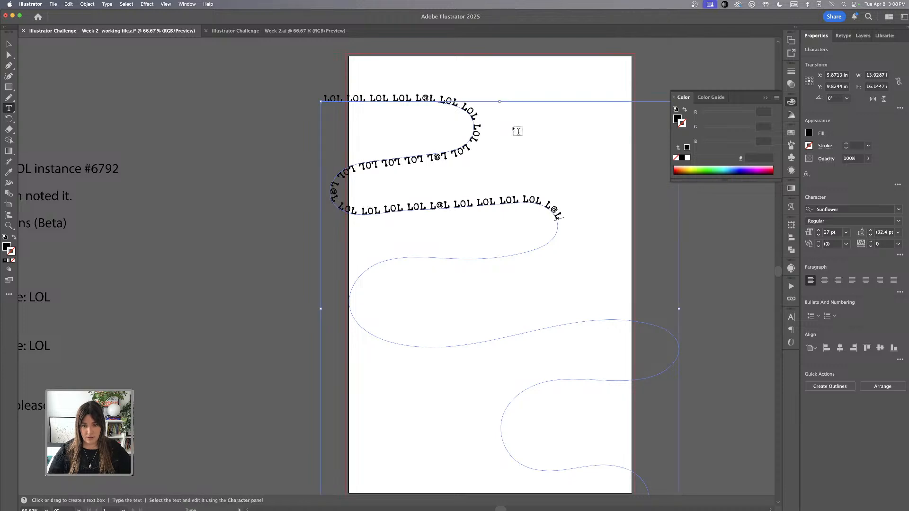
key("super+v")
key("super+v")
key("super+v")
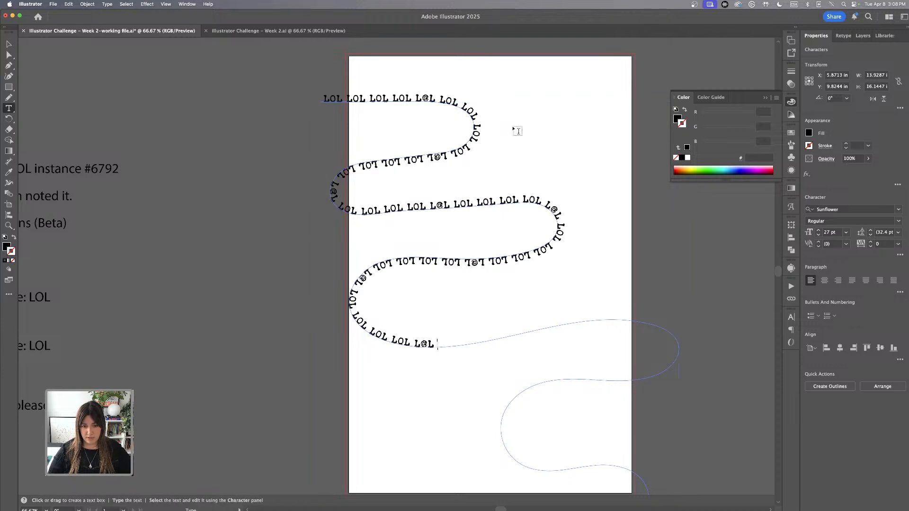
key("super+v")
key("super+v")
key("super+v")
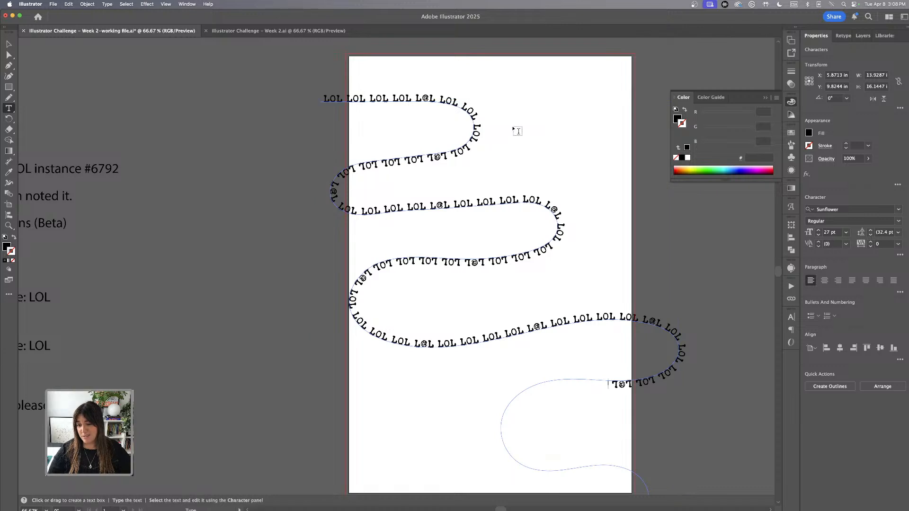
key("super+v")
key("super+v")
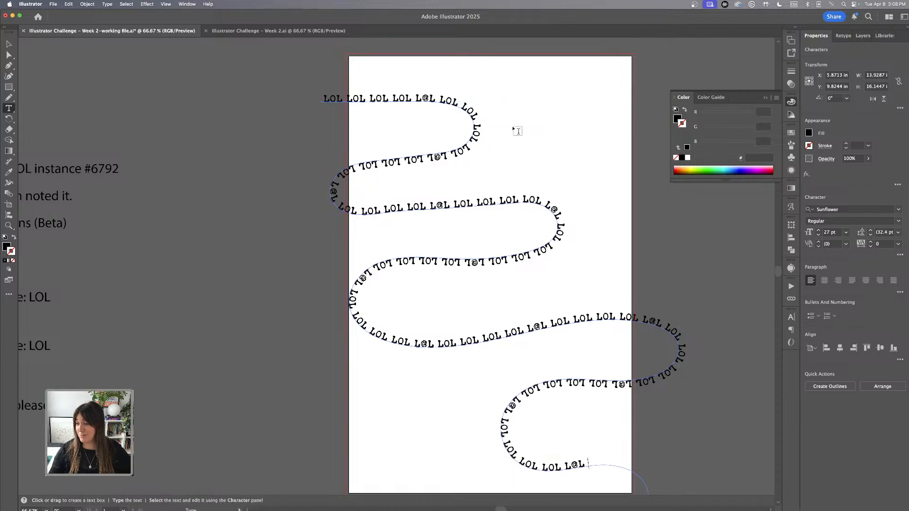
scroll(518, 131, "down", 5)
key("Escape")
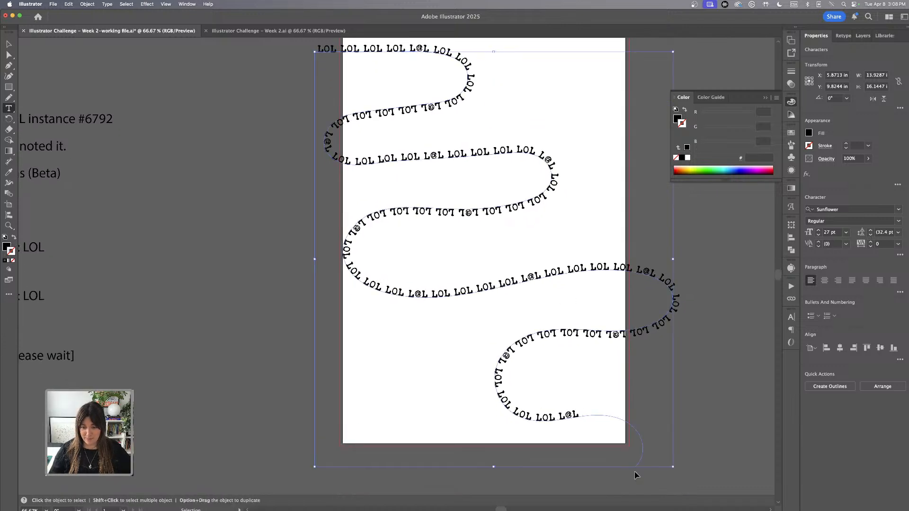
key("super+v")
scroll(562, 260, "up", 5)
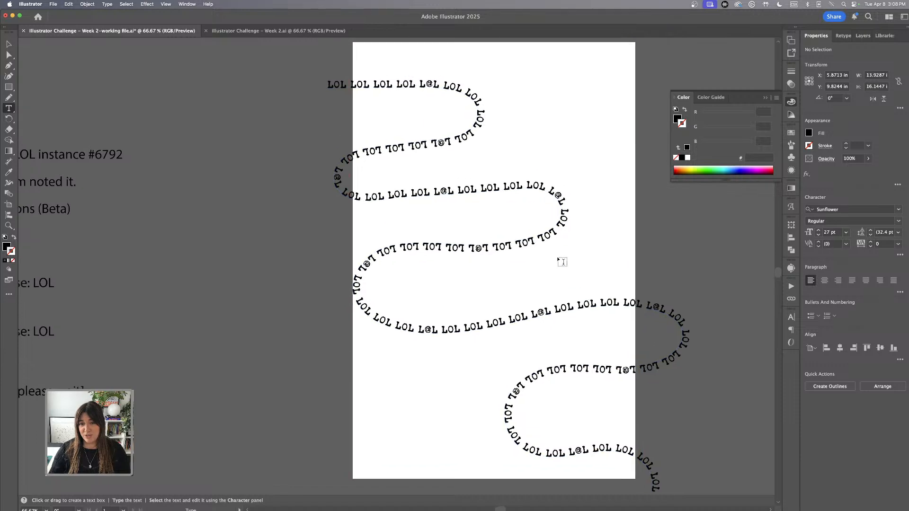
- Examine how the LOL lettering follows the winding path, with the type object selected and its middle bends seen up close
left_click(9, 45)
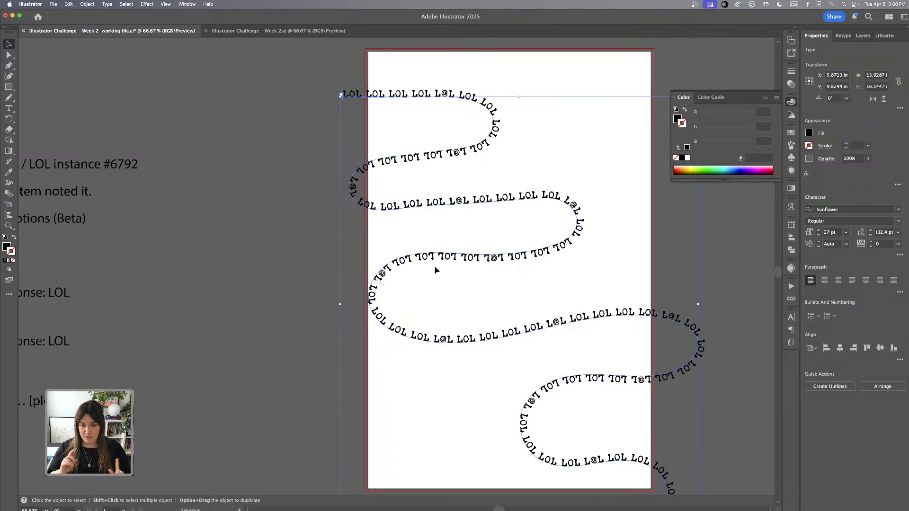
left_click(323, 263)
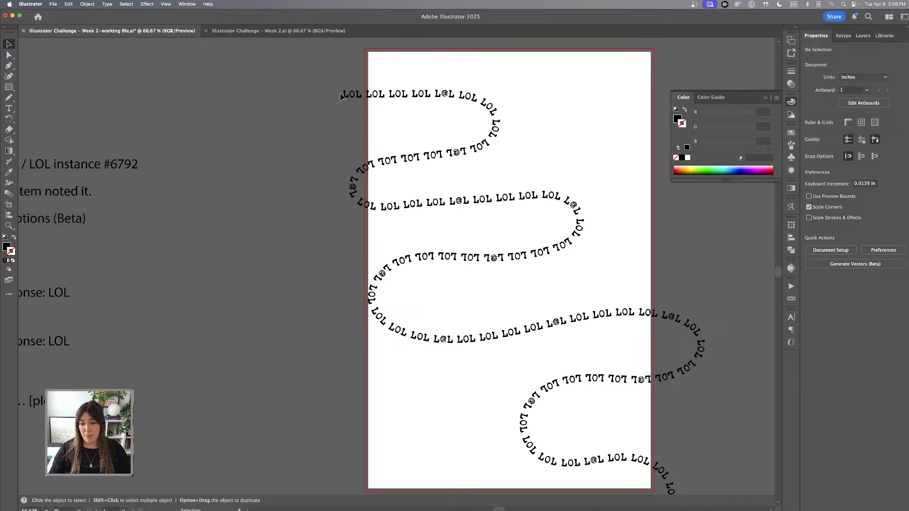
scroll(352, 137, "up", 1)
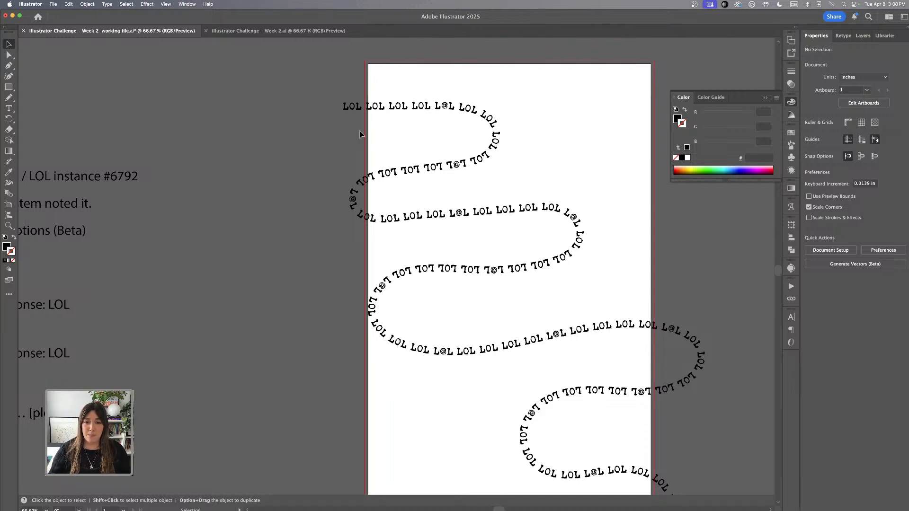
scroll(362, 135, "left", 1)
left_click(466, 107)
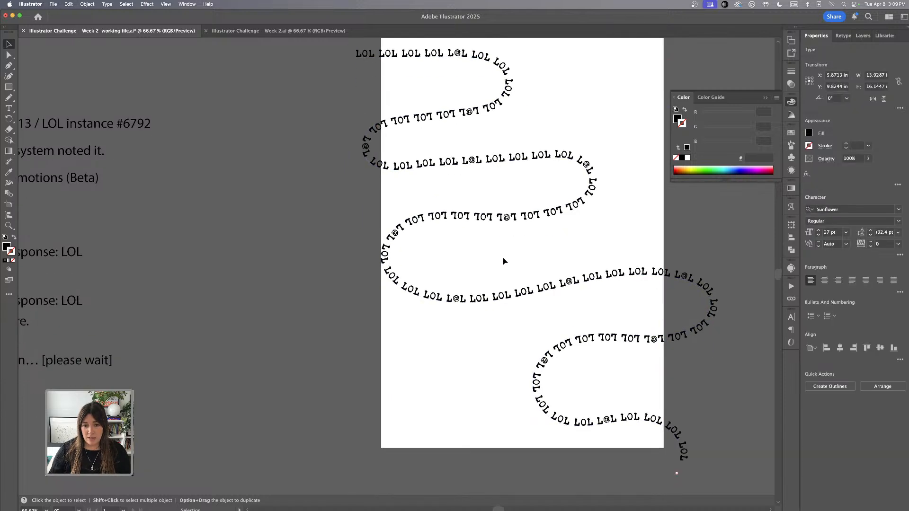
key("super+equal")
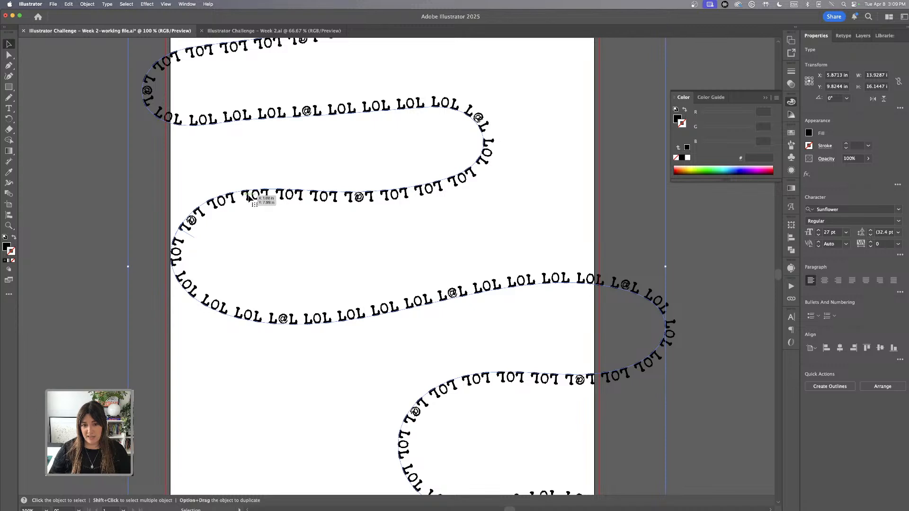
scroll(405, 208, "left", 5)
scroll(419, 211, "up", 2)
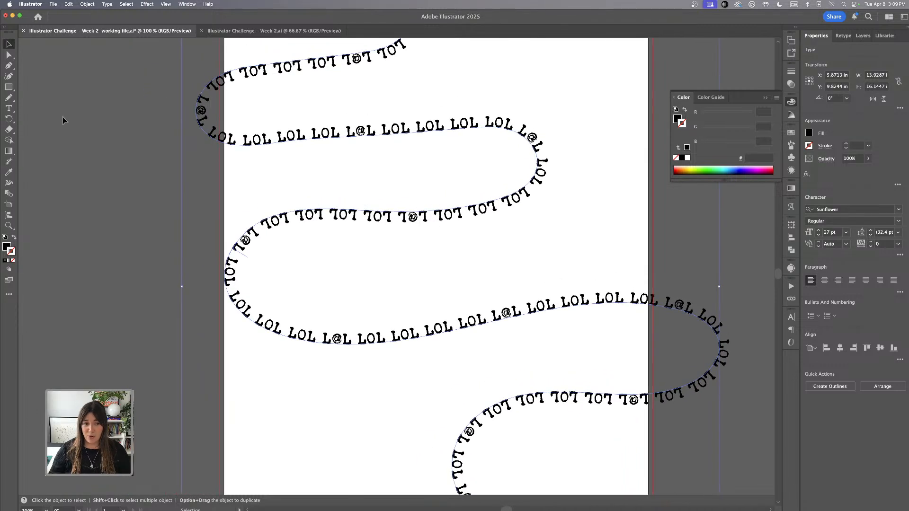
- Select all the LOL text on the winding path for editing
left_click(8, 109)
left_click(286, 72)
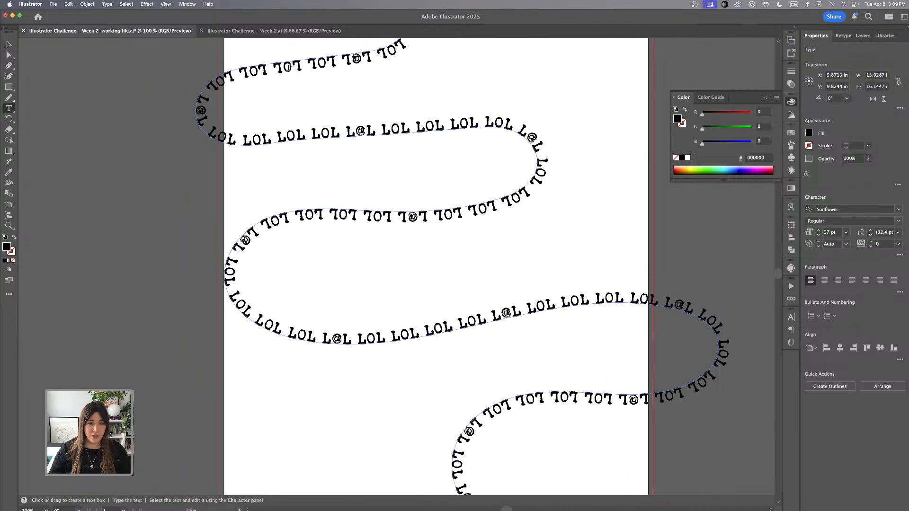
scroll(291, 81, "up", 5)
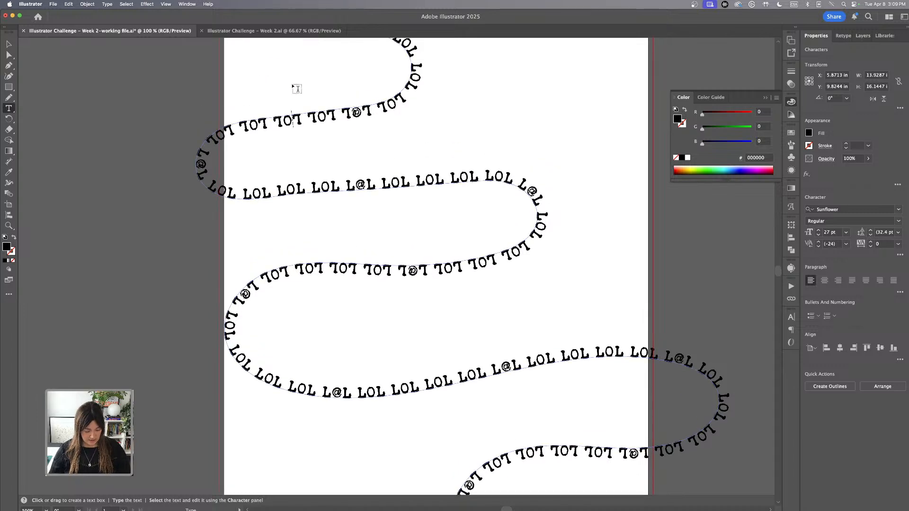
scroll(307, 116, "left", 4)
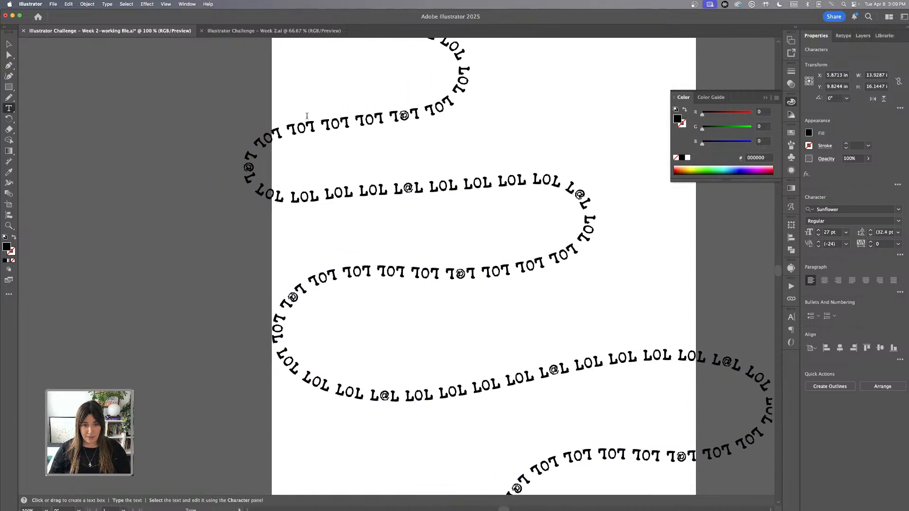
scroll(307, 116, "right", 2)
scroll(314, 120, "right", 2)
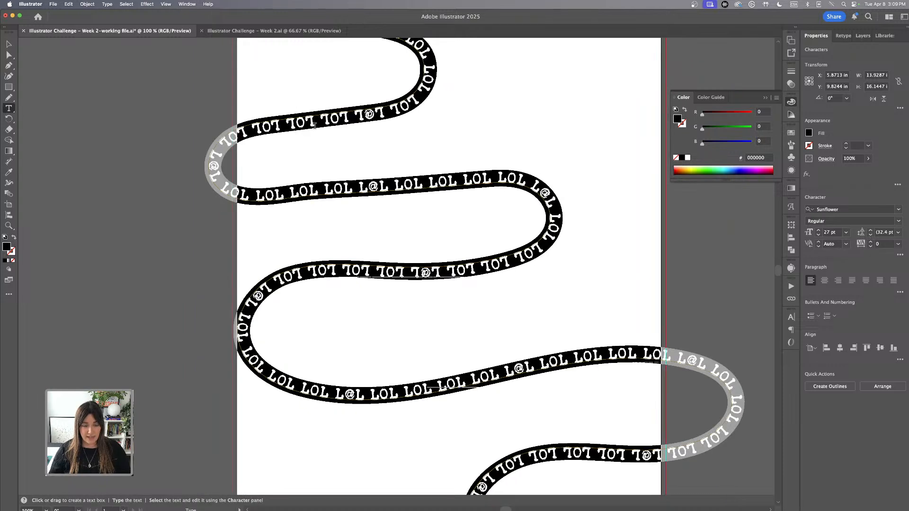
- Open the Type on a Path options for the selected text, clear of the lettering, with the preview on
left_click(108, 5)
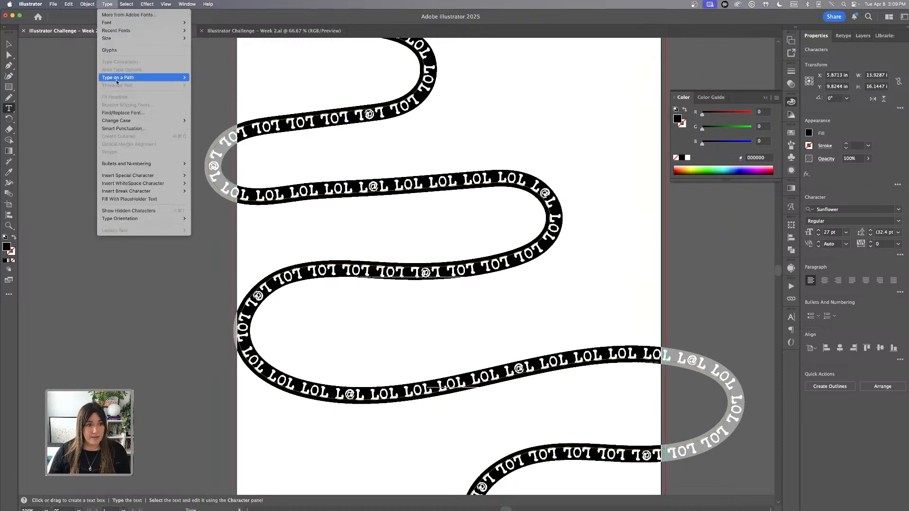
mouse_move(118, 78)
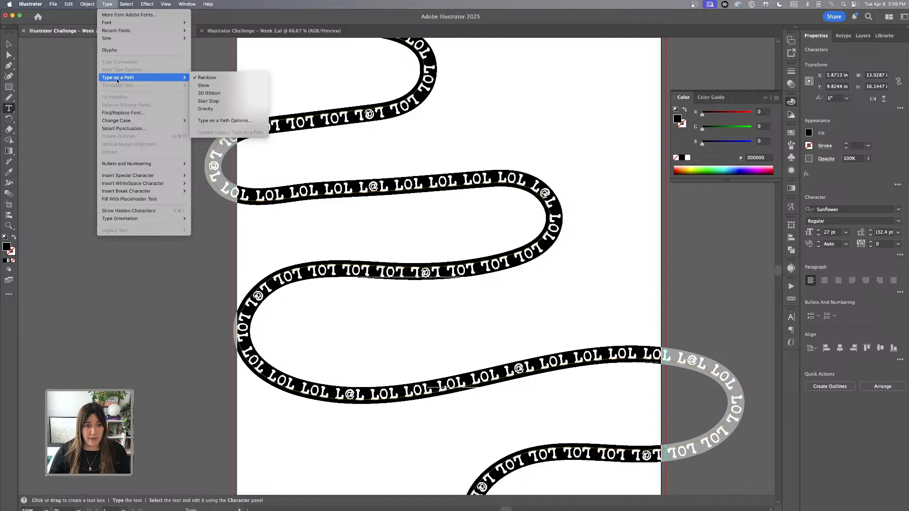
left_click(243, 121)
left_click_drag(288, 223, 681, 228)
left_click(353, 273)
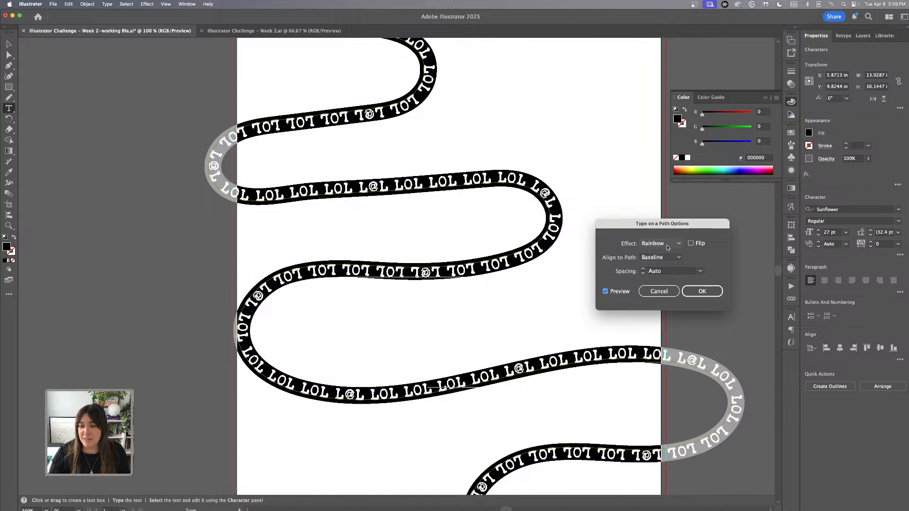
- Try the Skew and 3D Ribbon effects on the path text
left_click(667, 244)
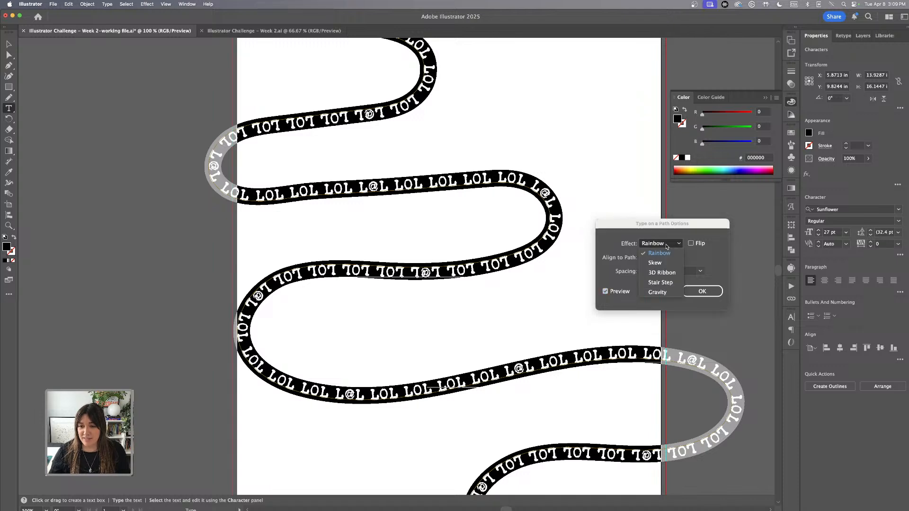
left_click(660, 264)
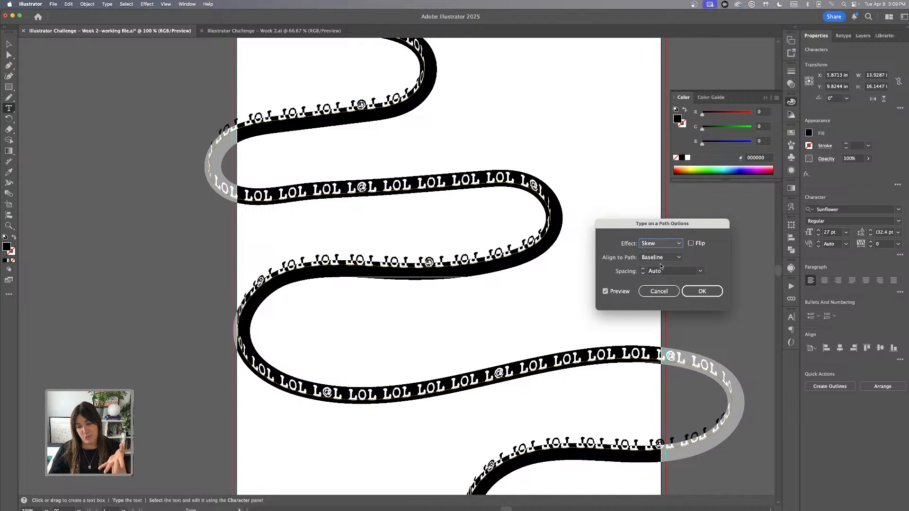
left_click(662, 246)
left_click(666, 274)
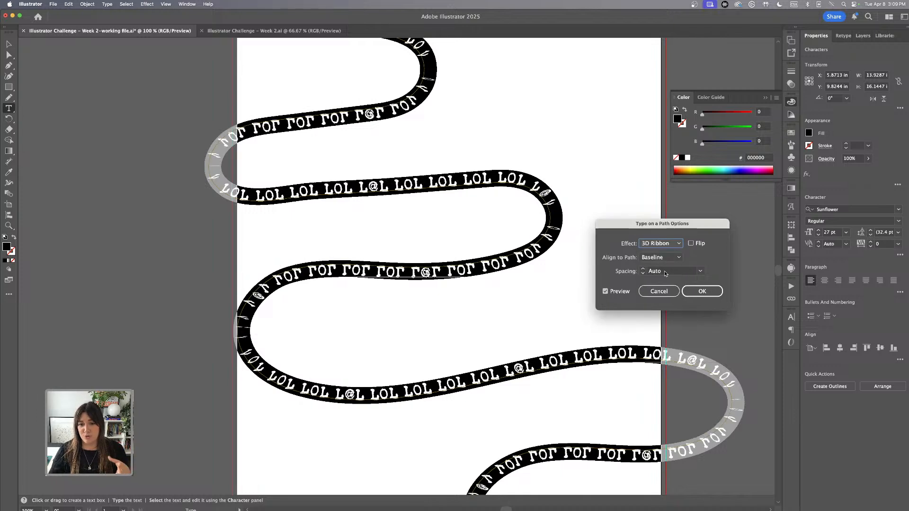
- Apply the Stair Step effect to the path text
left_click(663, 243)
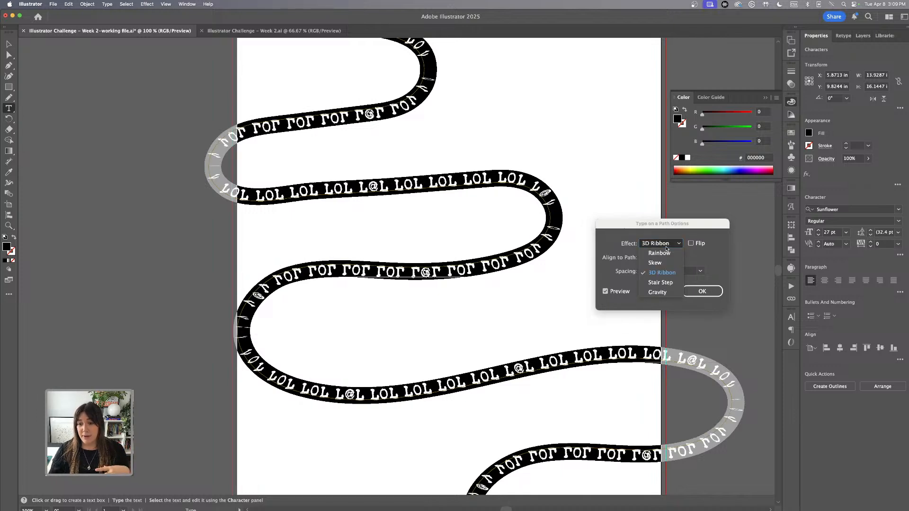
left_click(661, 283)
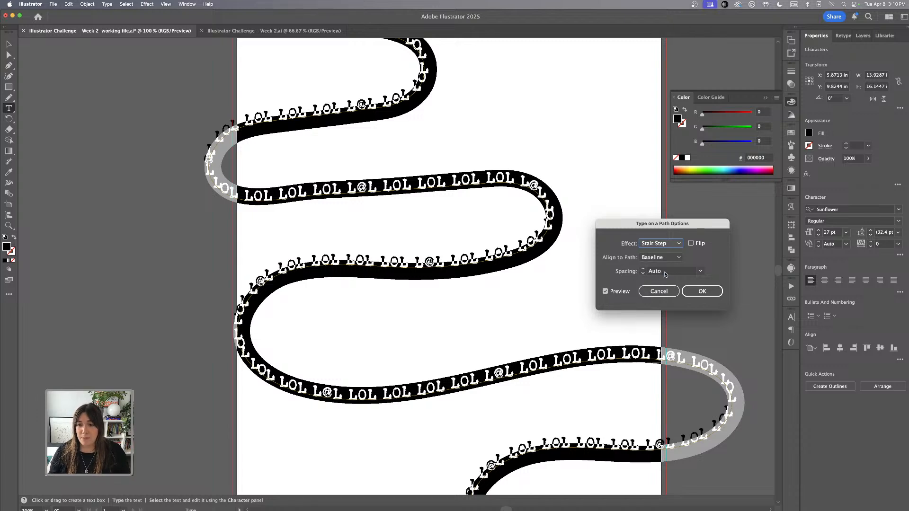
key("Tab")
key("Return")
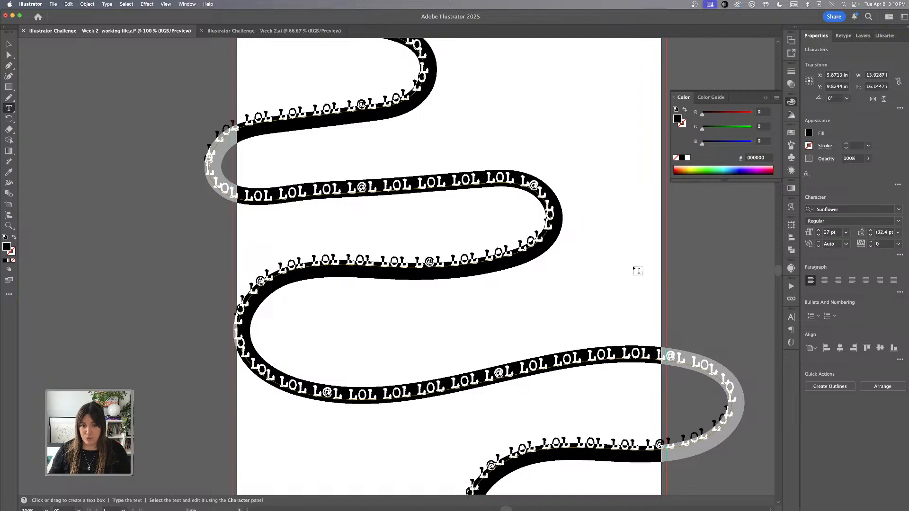
- Reopen the Type on a Path options, set the spacing to -799 pt and preview it
left_click(107, 5)
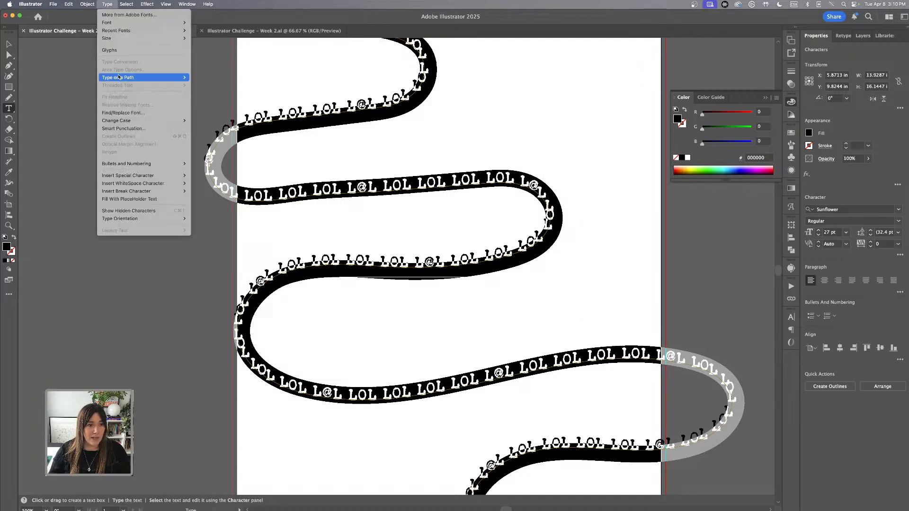
mouse_move(121, 78)
left_click(225, 120)
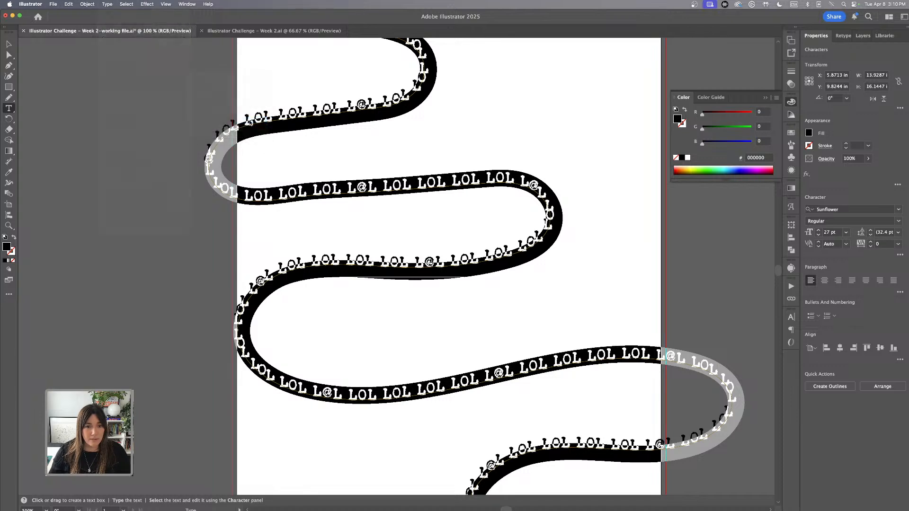
left_click(673, 272)
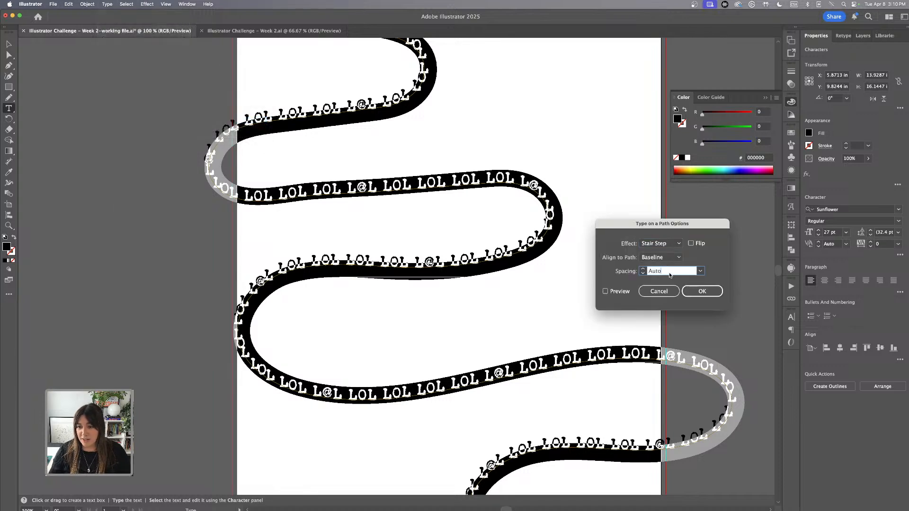
left_click(643, 273)
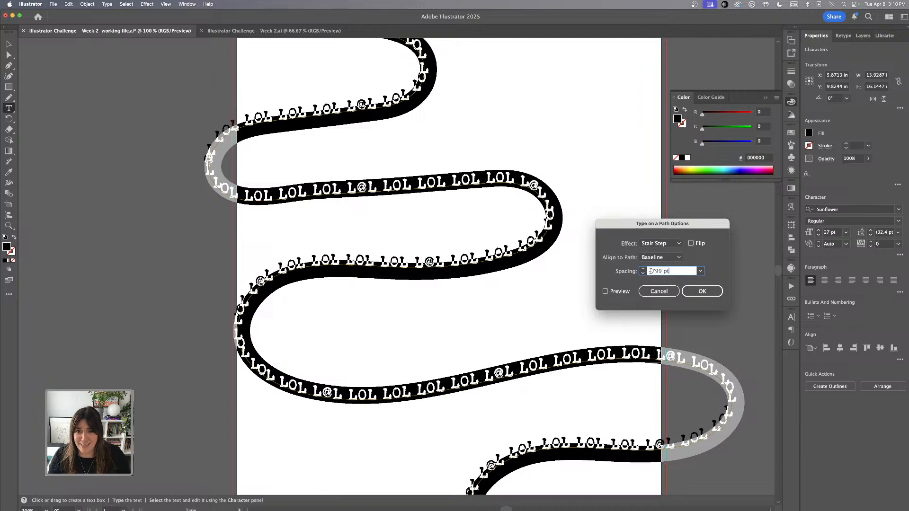
left_click(619, 291)
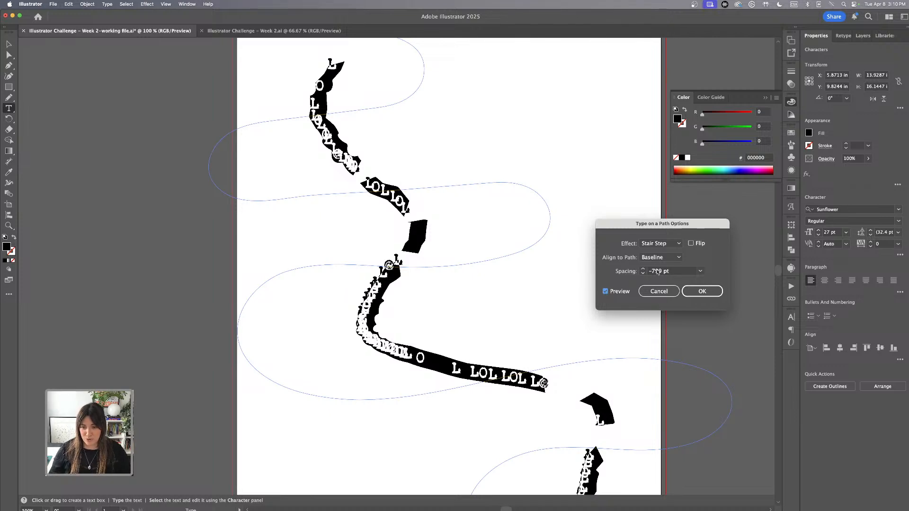
- Set the path text's spacing to -600 pt and keep it aligned to the Baseline
left_click(643, 273)
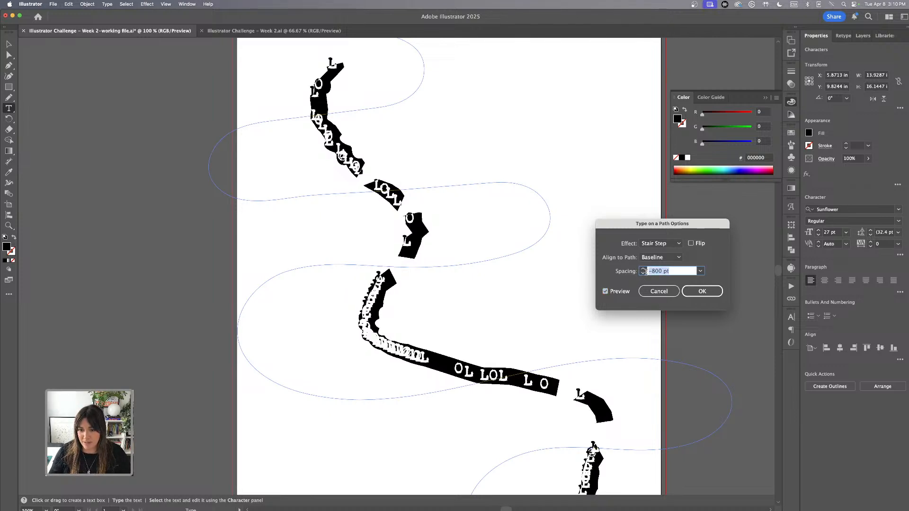
type("600")
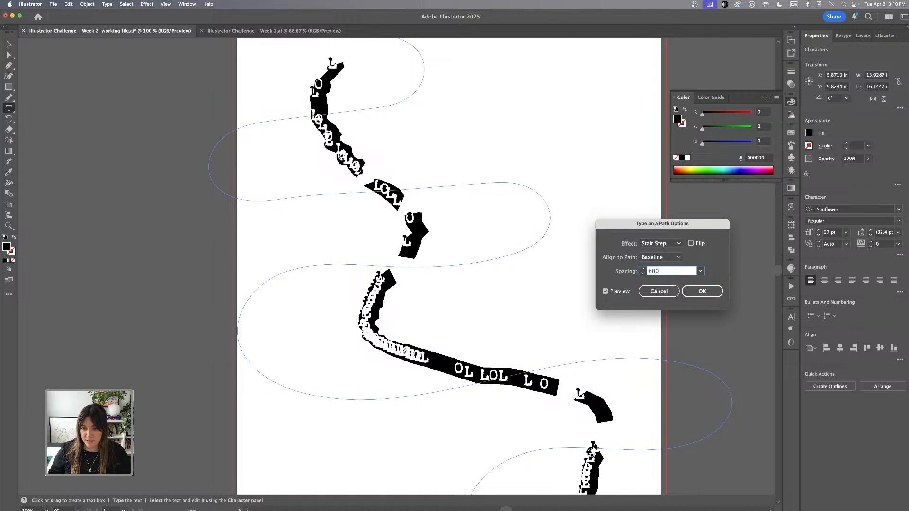
type("-")
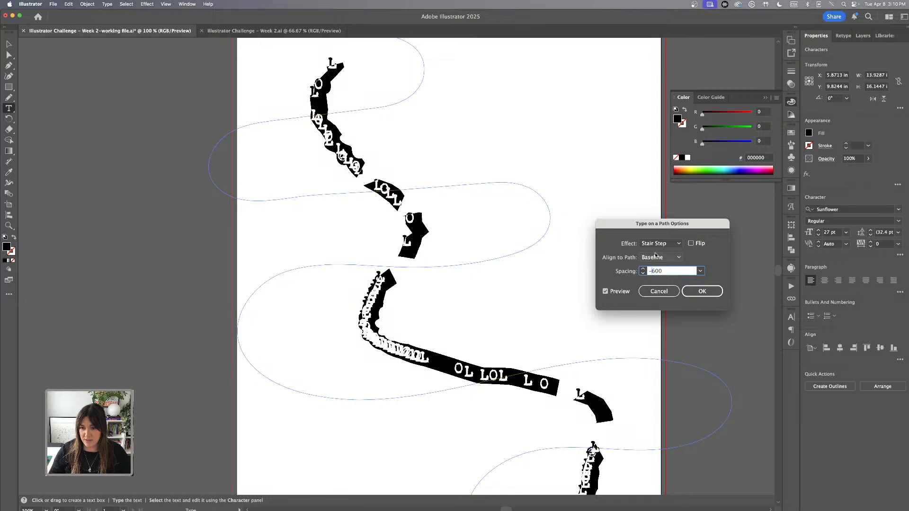
left_click(668, 258)
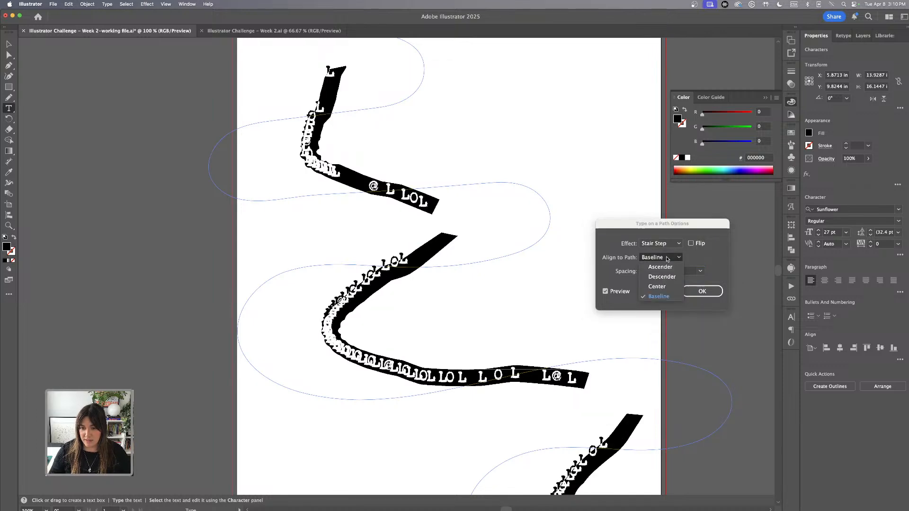
left_click(703, 257)
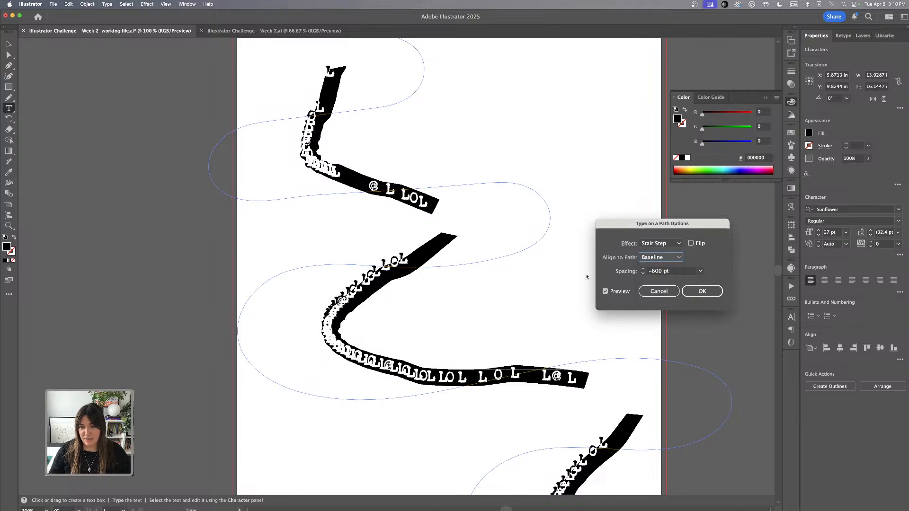
- Fine-tune the path text's spacing in small increments to -563 pt, apply the options and finish text editing
left_click(643, 274)
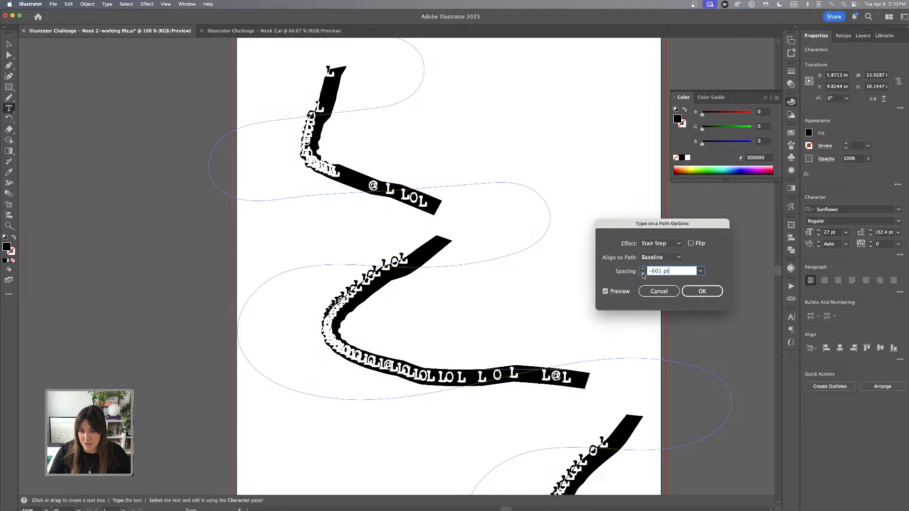
left_click(643, 274)
left_click(643, 269)
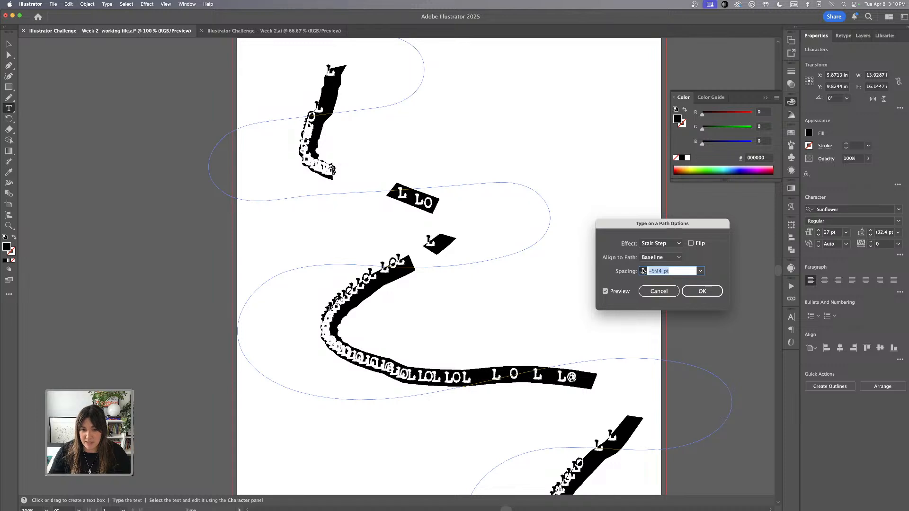
left_click(643, 269)
left_click(643, 269)
left_click(643, 270)
left_click(643, 270)
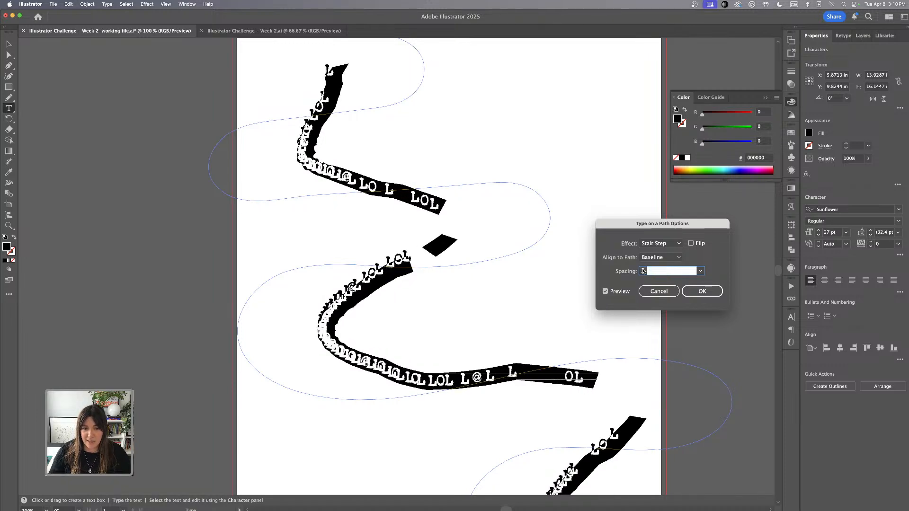
left_click(643, 270)
left_click(643, 269)
left_click(643, 270)
left_click(643, 270)
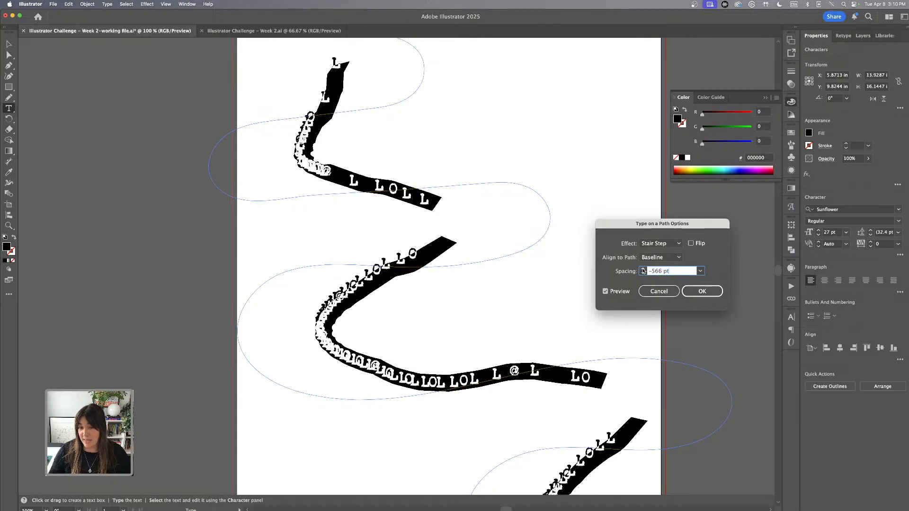
left_click(643, 269)
left_click(643, 269)
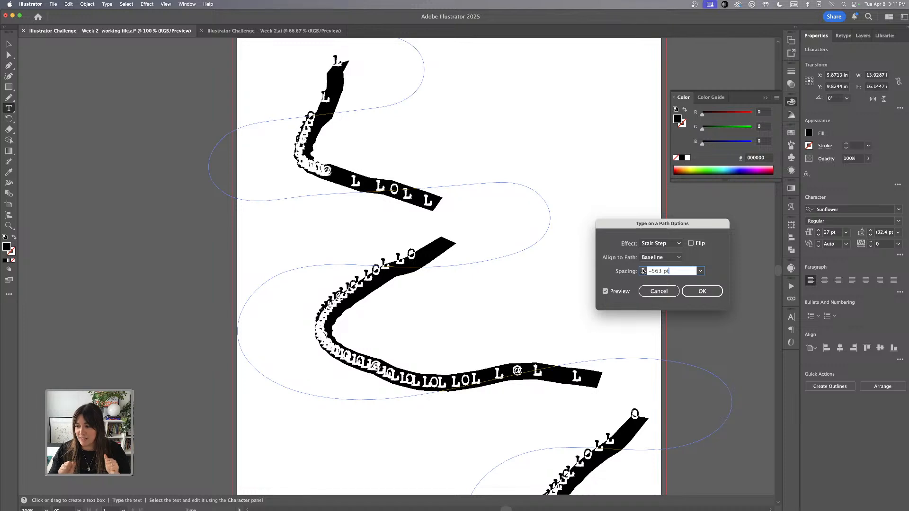
left_click(703, 291)
key("Escape")
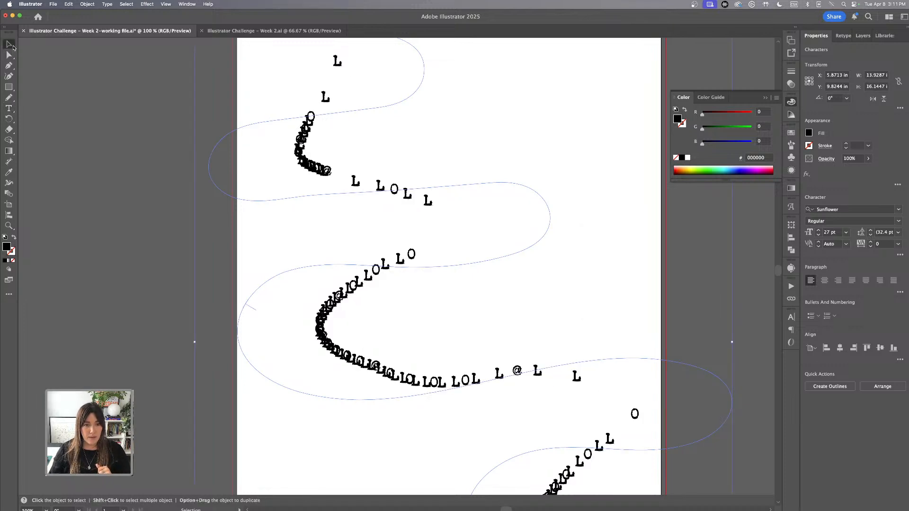
- Examine the scattered LOL lettering across the whole poster and up close, with the type object selected and deselected
left_click(528, 142)
key("super+minus")
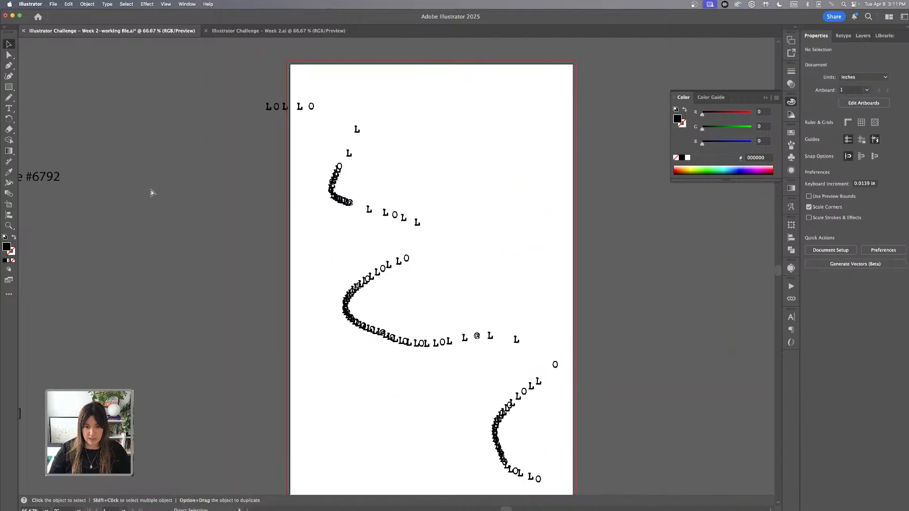
scroll(152, 193, "down", 5)
scroll(152, 192, "left", 8)
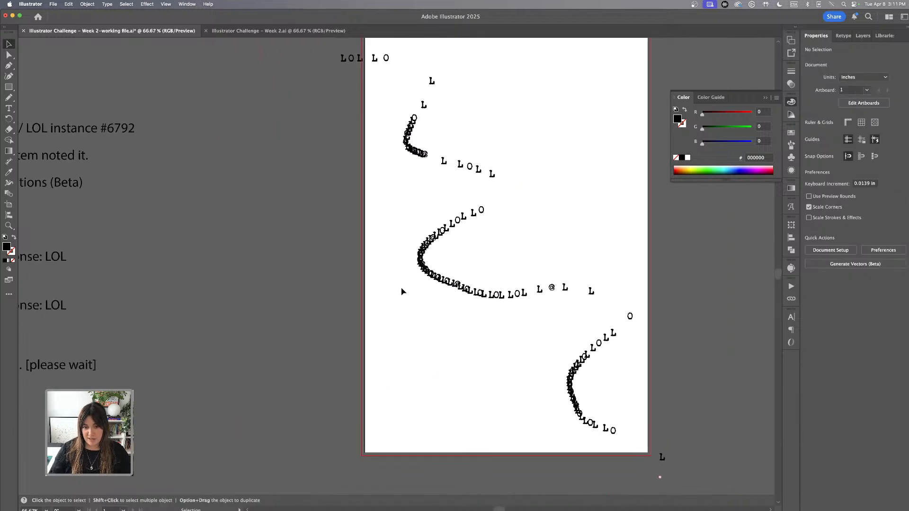
left_click(455, 282)
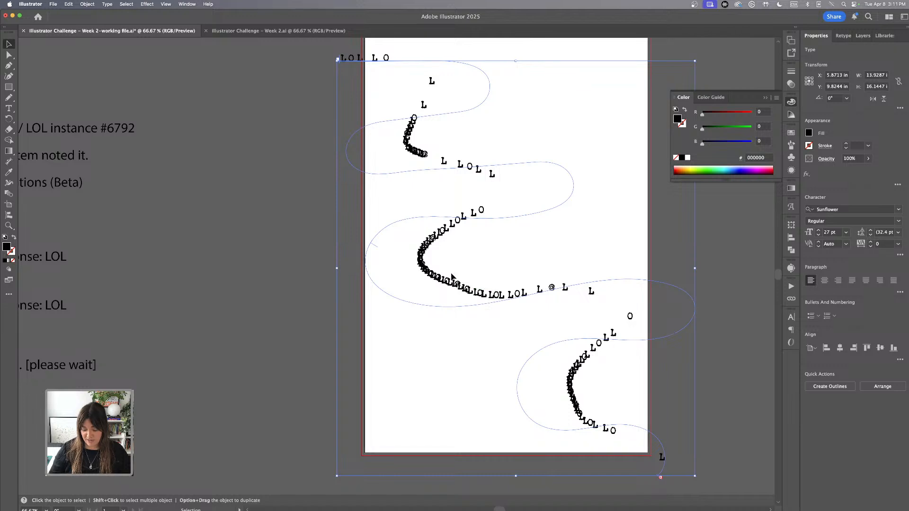
key("super+plus")
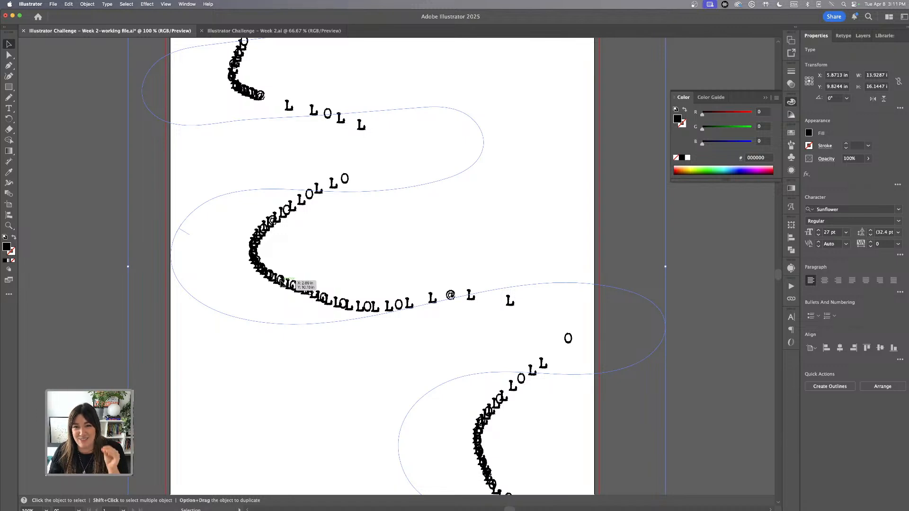
left_click_drag(283, 284, 284, 285)
left_click(82, 186)
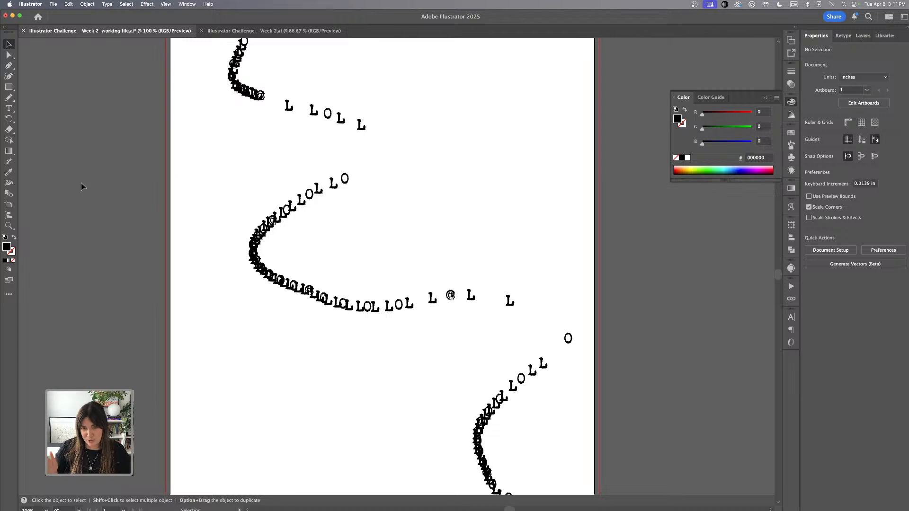
key("super+minus")
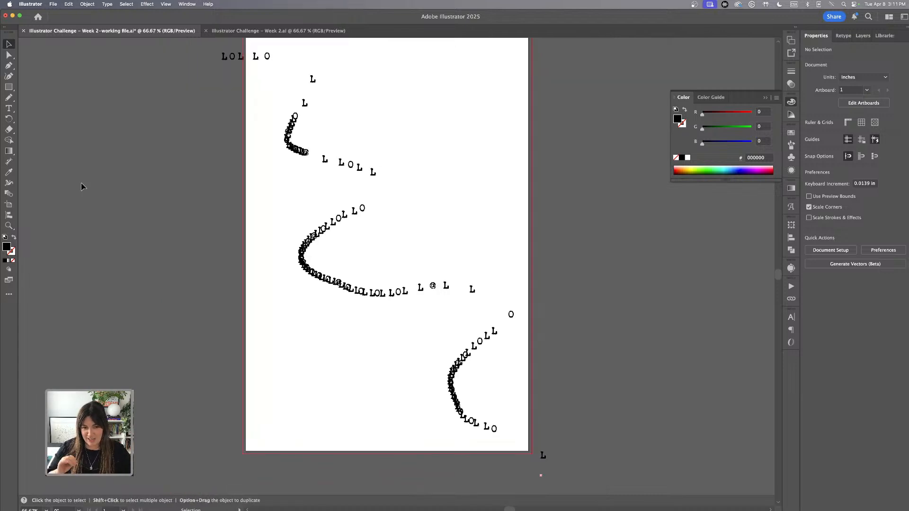
- Duplicate the winding LOL path text about 1.9 in to the right and slightly above the original
scroll(81, 187, "left", 3)
scroll(81, 187, "up", 1)
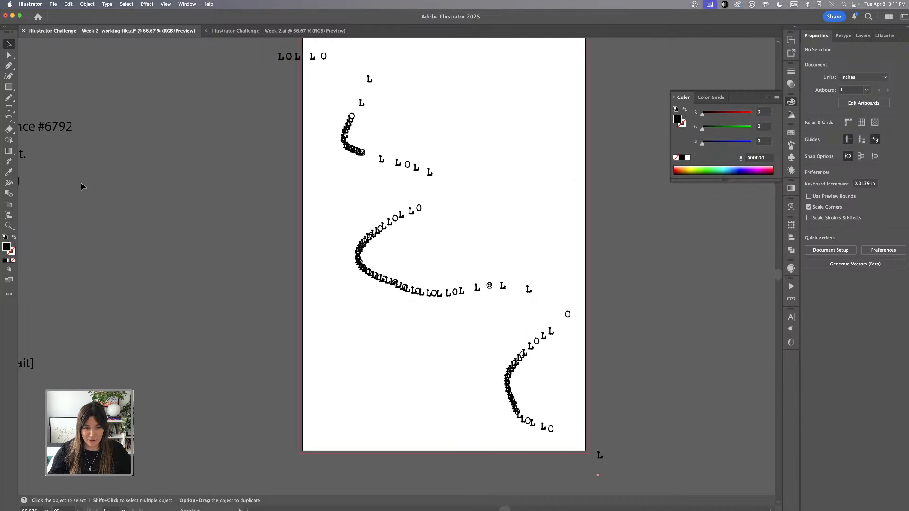
mouse_move(385, 181)
left_mouse_down()
mouse_move(371, 142)
mouse_move(381, 173)
left_mouse_up()
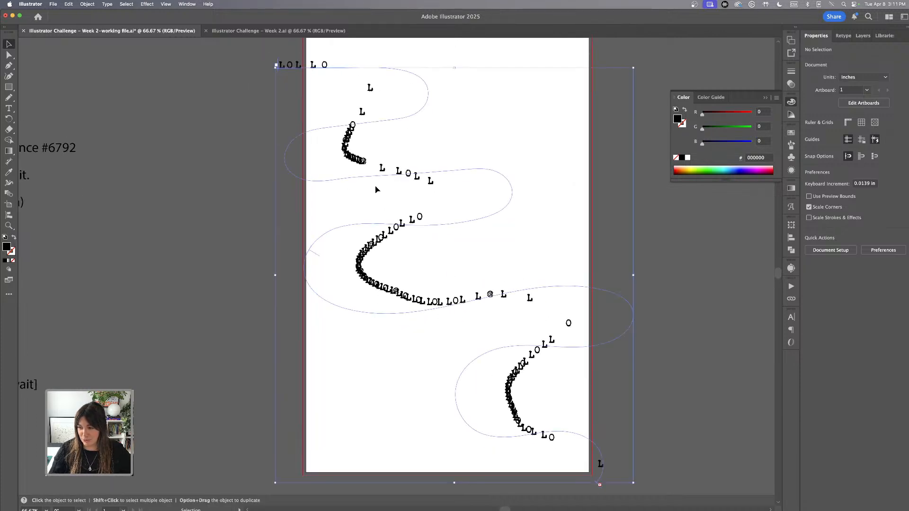
left_click(295, 231)
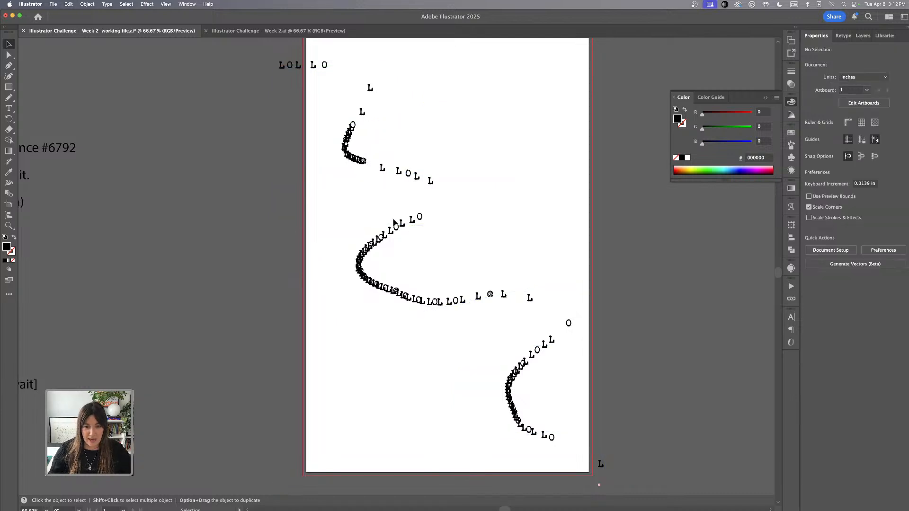
left_click_drag(400, 230, 405, 220)
key("super+minus")
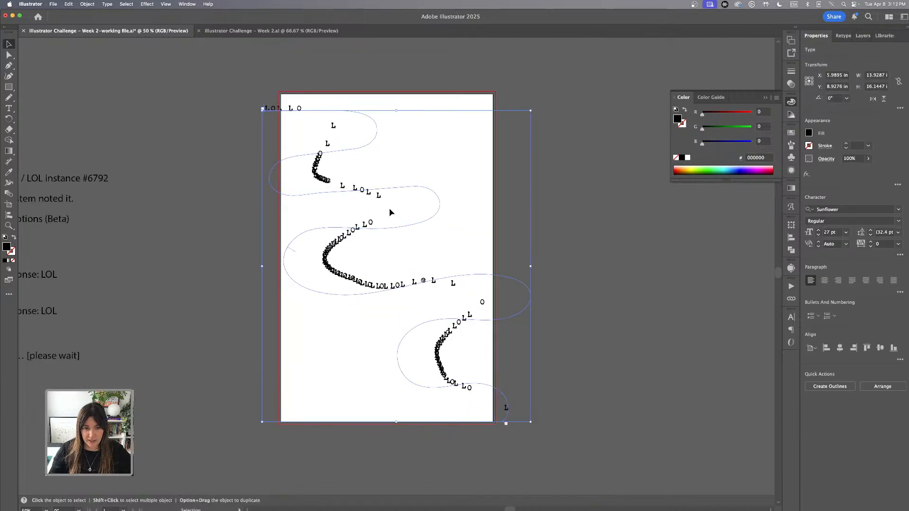
left_click_drag(263, 216, 308, 226)
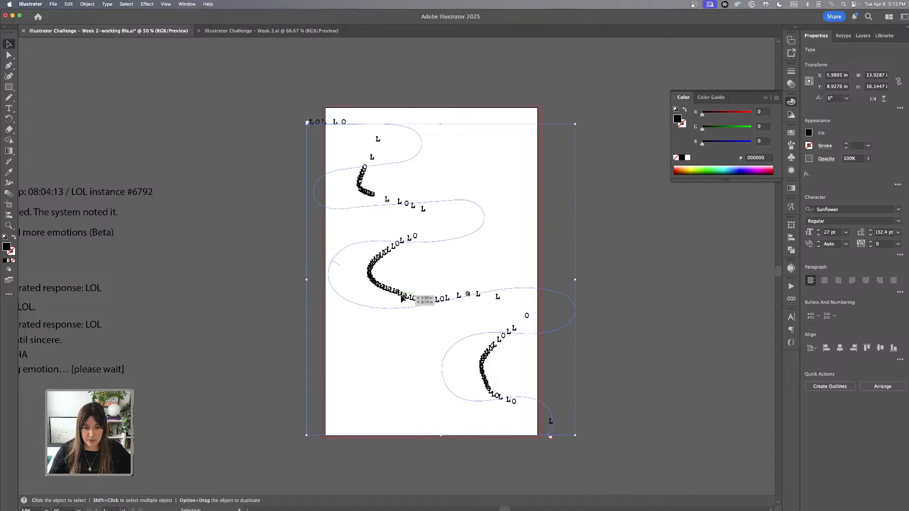
key("super+shift+a")
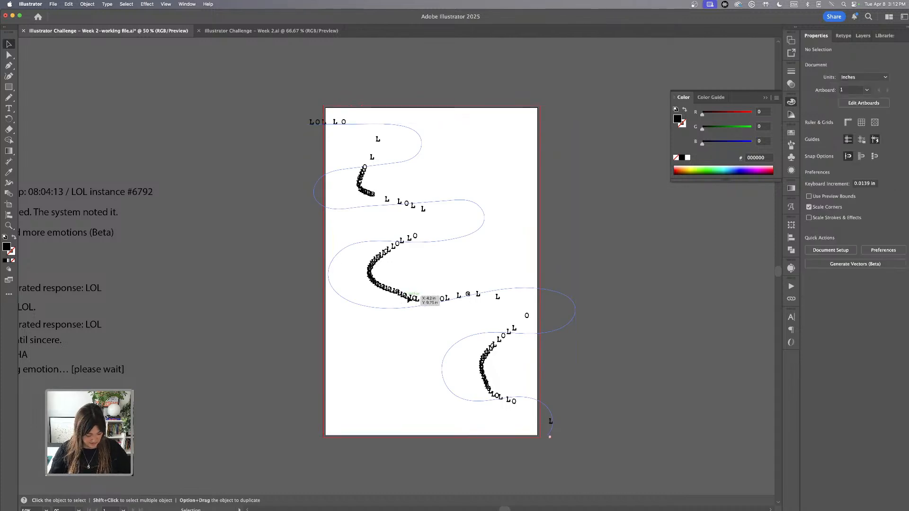
left_click(387, 297)
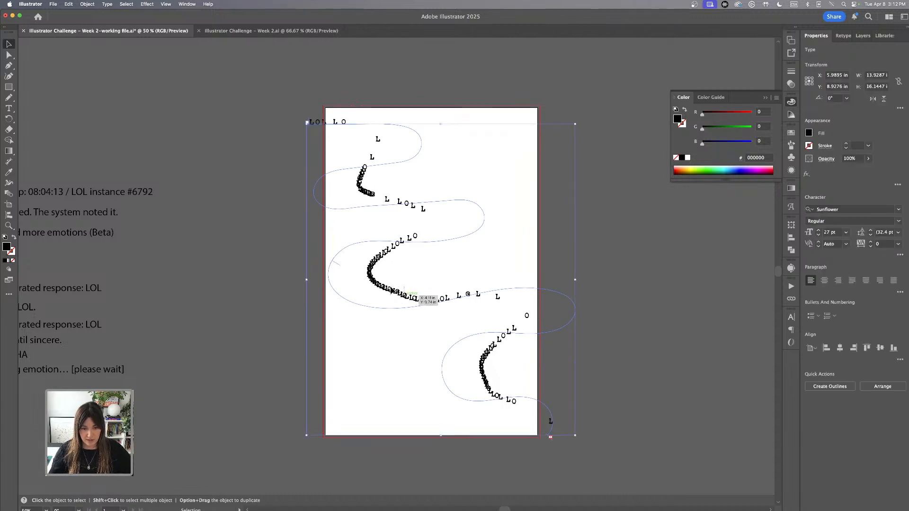
left_click_drag(495, 296, 521, 288)
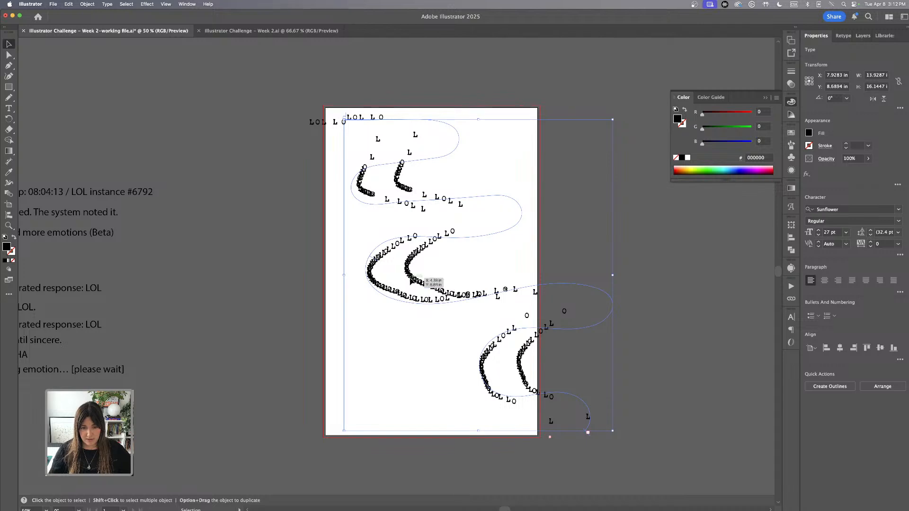
- Select both LOL path texts and duplicate the pair to the left and slightly higher on the poster
left_click(491, 336, "shift")
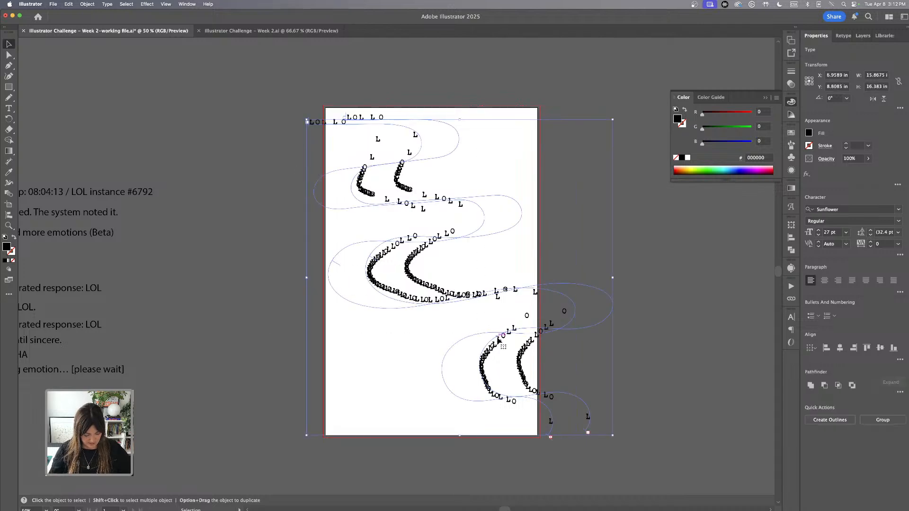
key("a")
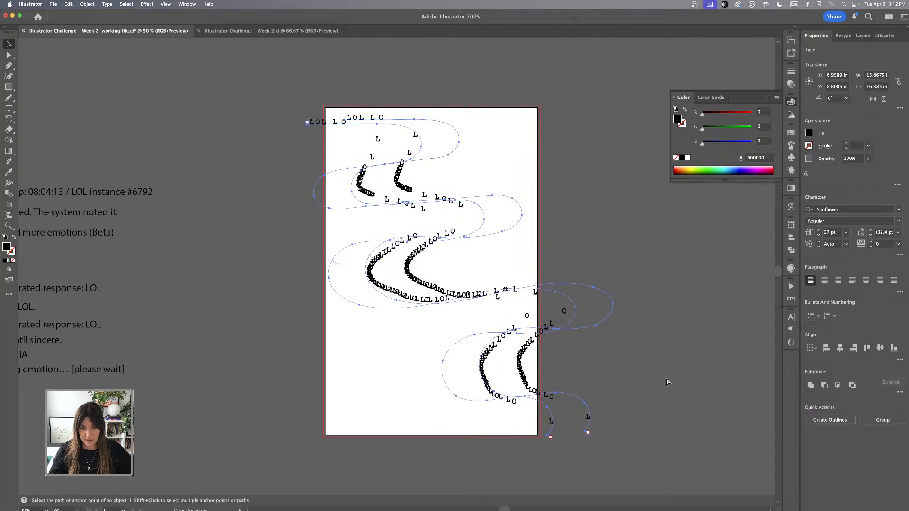
key("super+v")
left_click(615, 229)
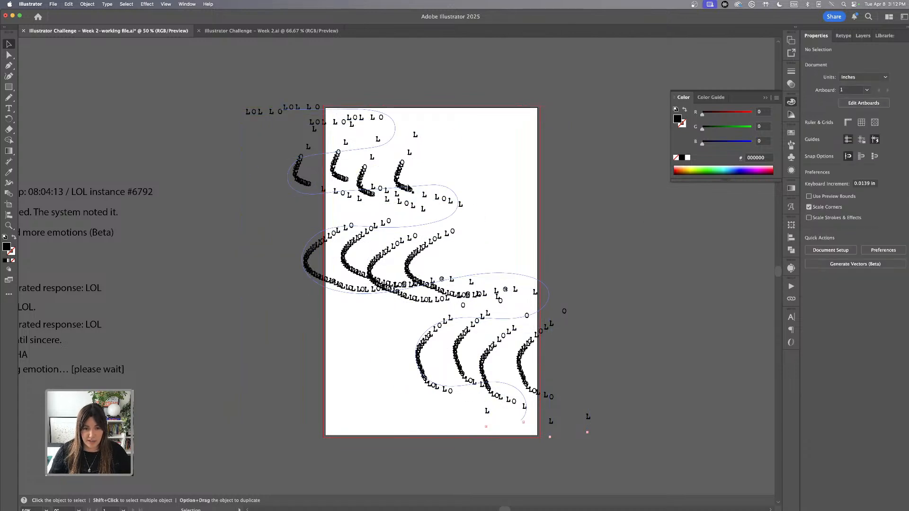
- Move one new LOL copy close to the right-hand paths and shift the leftmost copy down and slightly right
left_click_drag(408, 188, 488, 198)
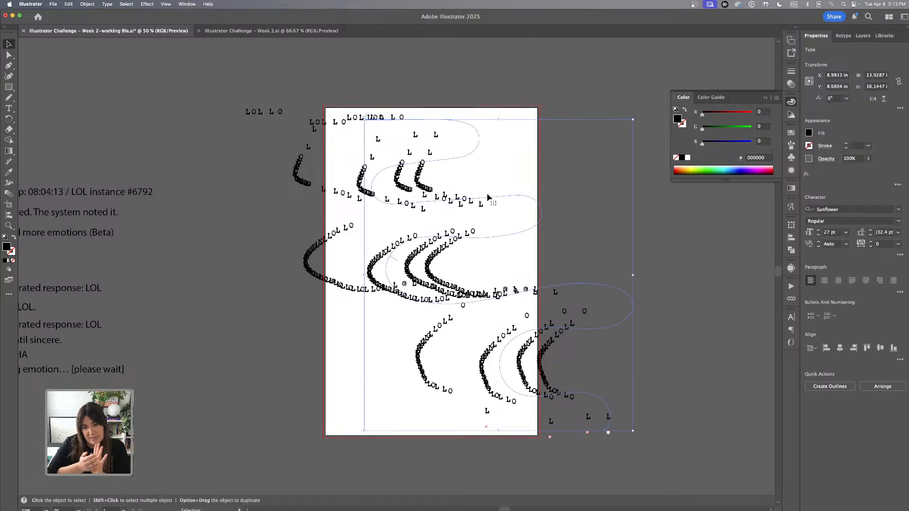
left_click(306, 251, "shift")
left_click(293, 246)
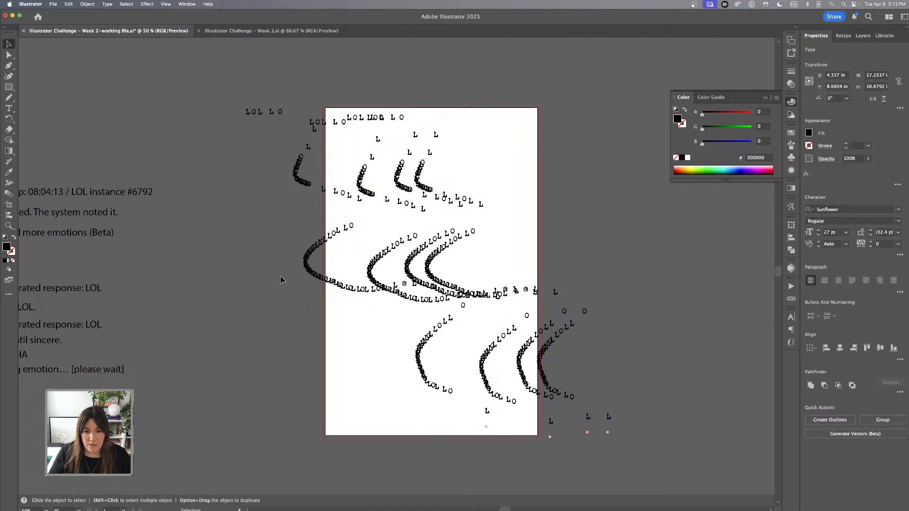
left_click_drag(292, 244, 330, 279)
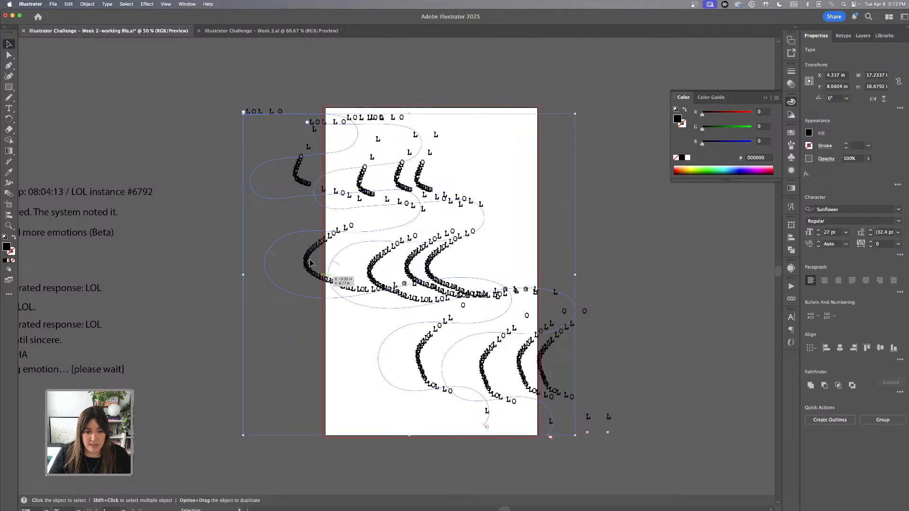
left_click(640, 245)
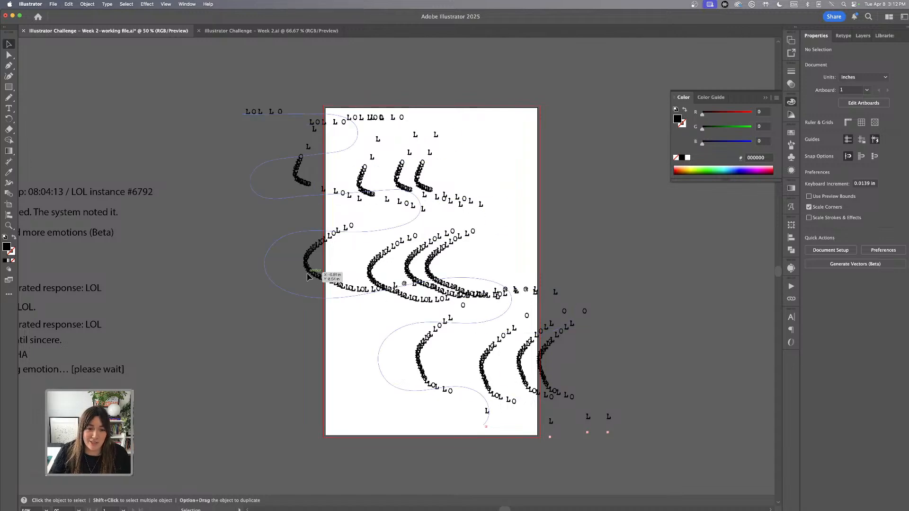
left_click_drag(324, 280, 376, 362)
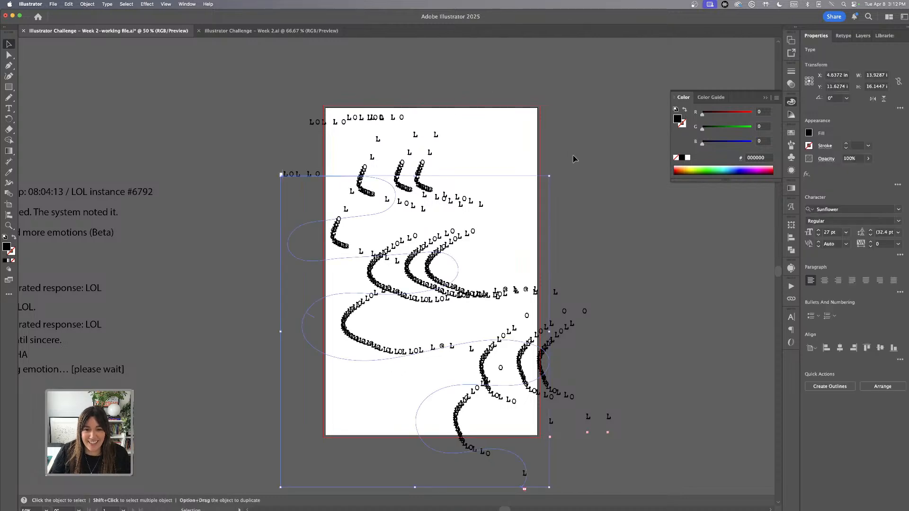
- Cluster three LOL path texts past the poster's upper-right area and shift the remaining one farther down and left
left_click(380, 100)
left_click_drag(392, 116, 417, 88)
left_click_drag(353, 117, 403, 94)
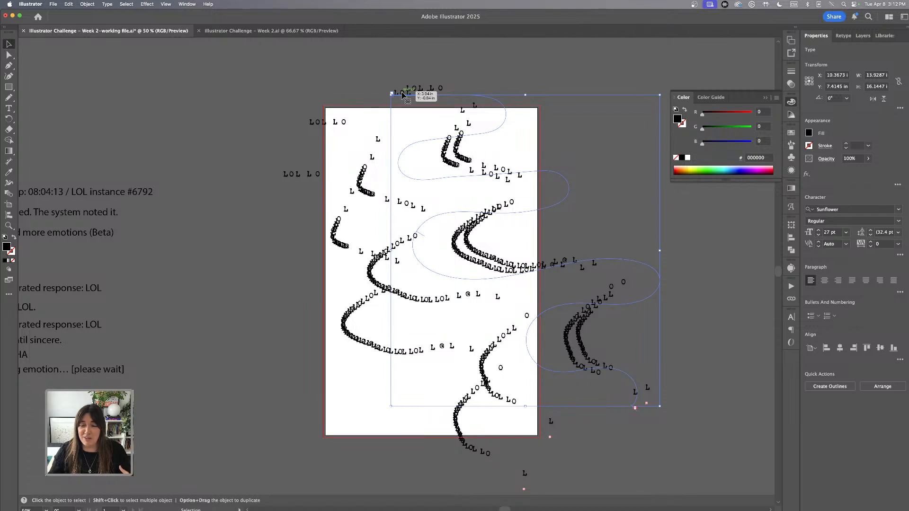
left_click_drag(326, 124, 381, 106)
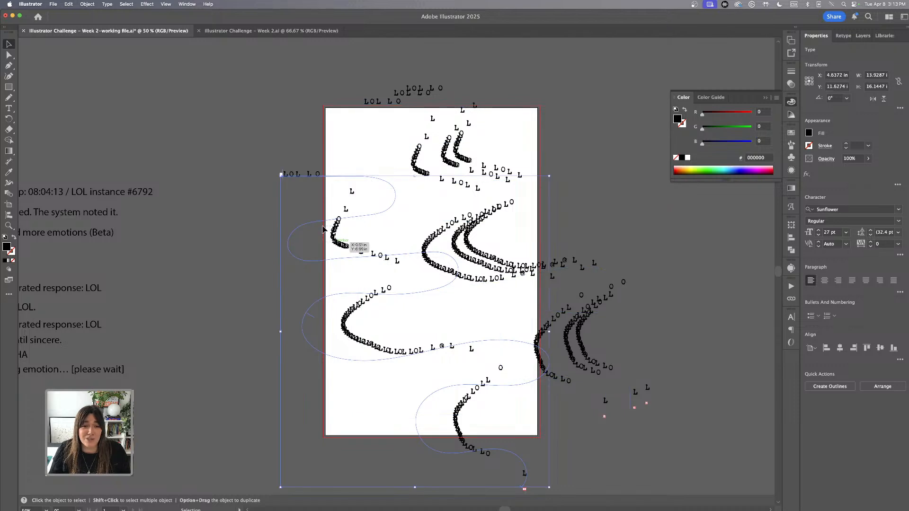
left_click_drag(375, 259, 347, 281)
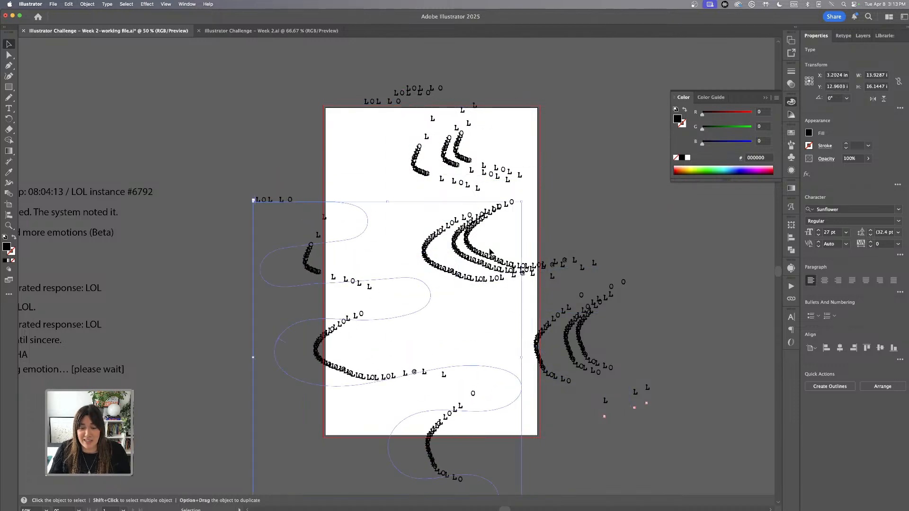
left_click(633, 246)
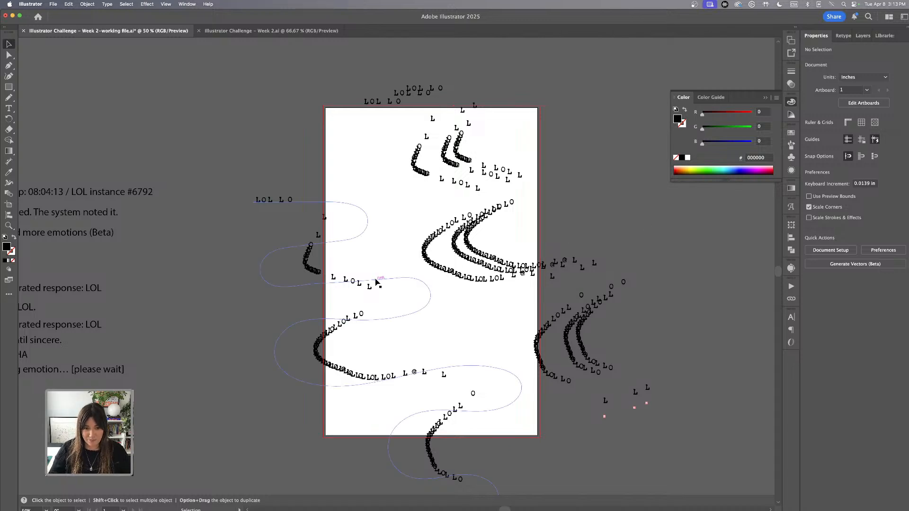
- Duplicate the lower-left LOL path text about 4.2 in directly above the original
key("super+minus")
mouse_move(299, 114)
left_mouse_down()
mouse_move(310, 144)
mouse_move(304, 109)
left_mouse_up()
key("super+plus")
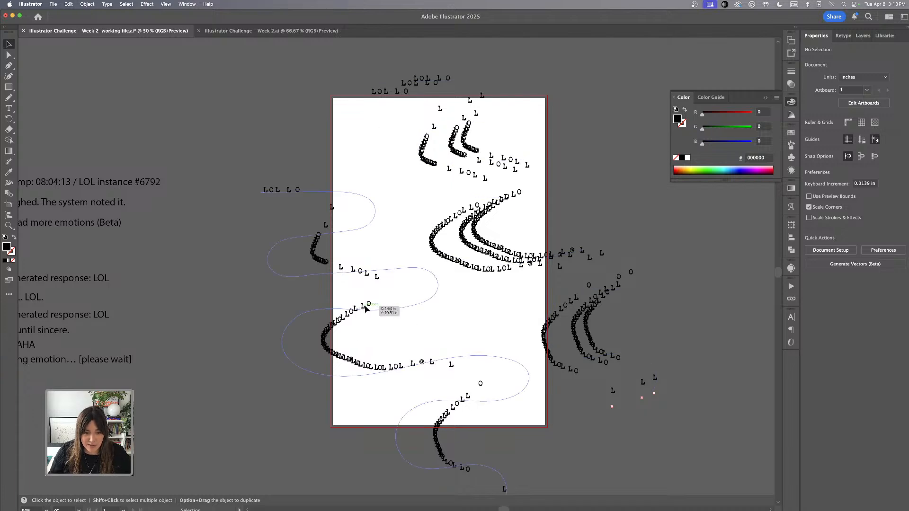
left_click(362, 369)
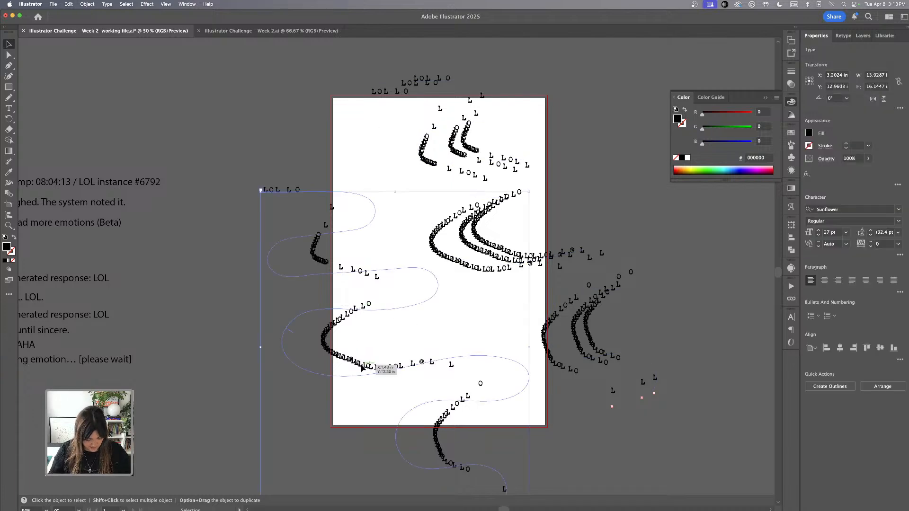
left_click_drag(362, 368, 365, 280)
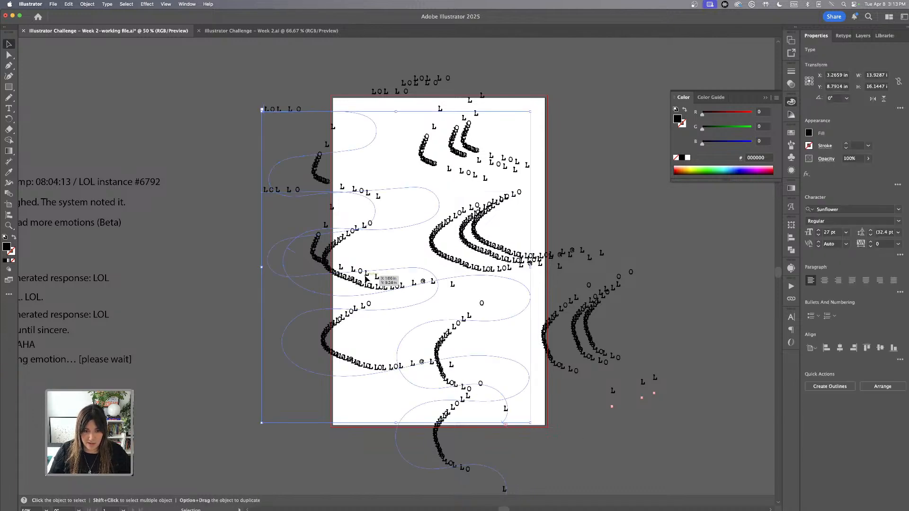
left_click(706, 377)
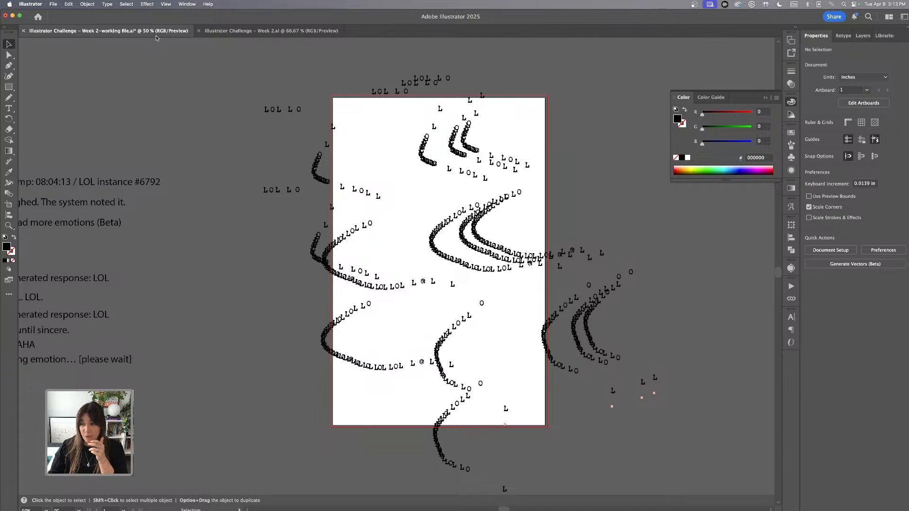
- Preview the poster cropped to the artboard with Trim View, and return to the normal view
left_click(166, 4)
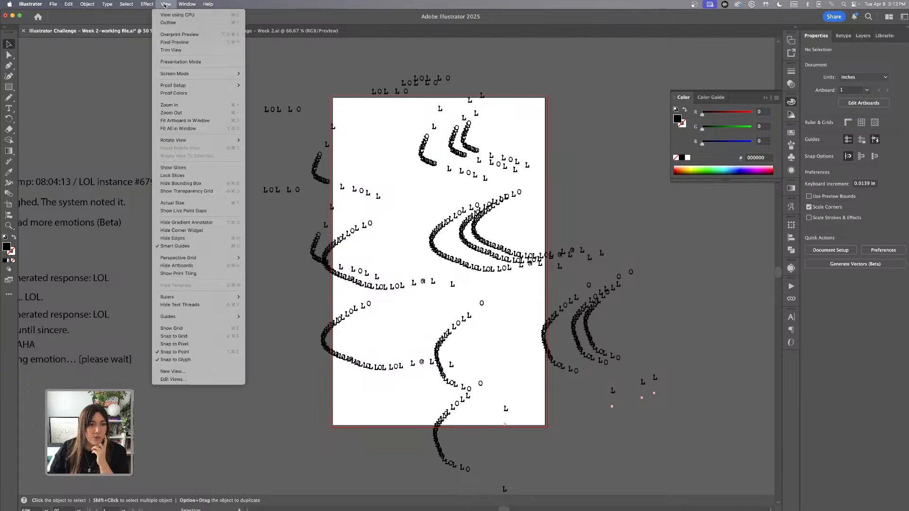
left_click(170, 51)
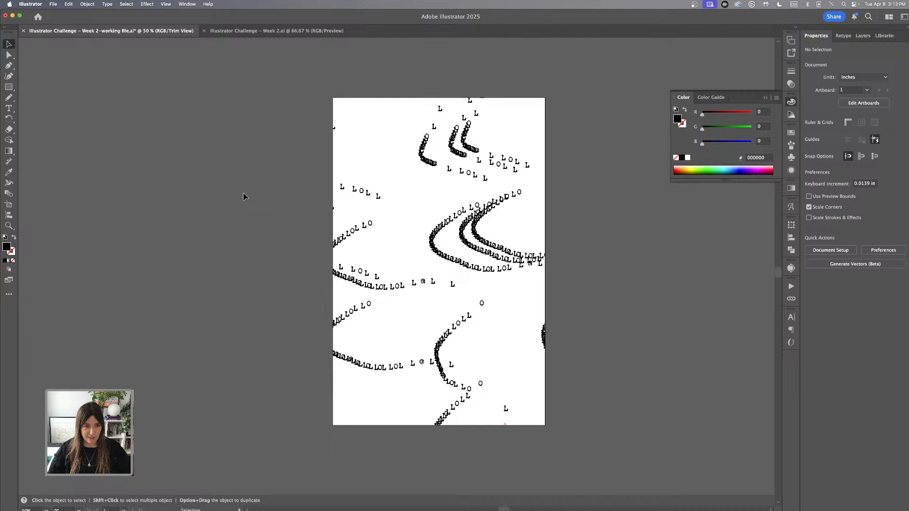
left_click(164, 5)
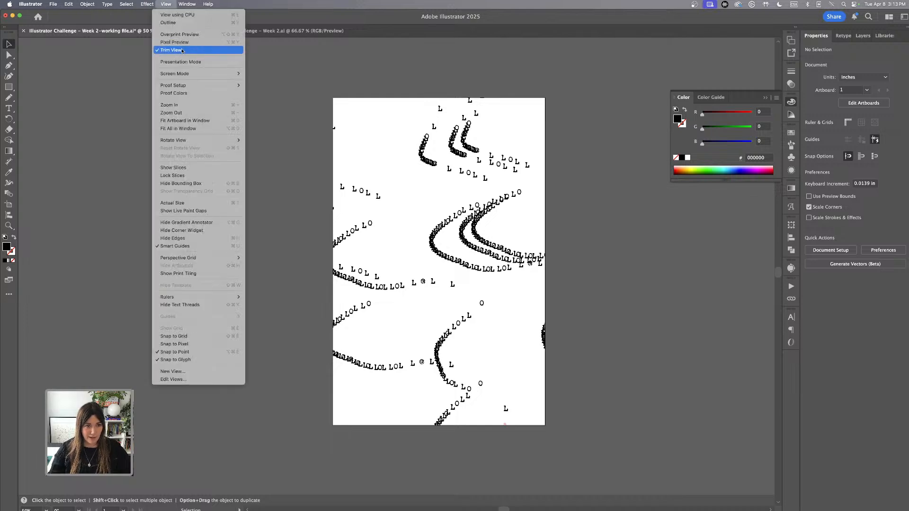
left_click(171, 50)
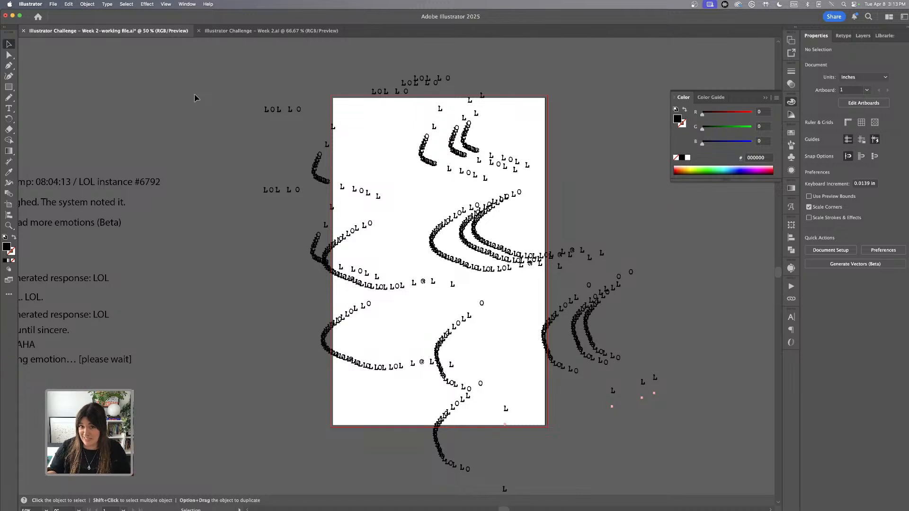
- Draw a tall black ellipse about 4.16 × 8.18 in on the empty canvas beside the artboard and rotate it about 8.6°
scroll(278, 174, "right", 5)
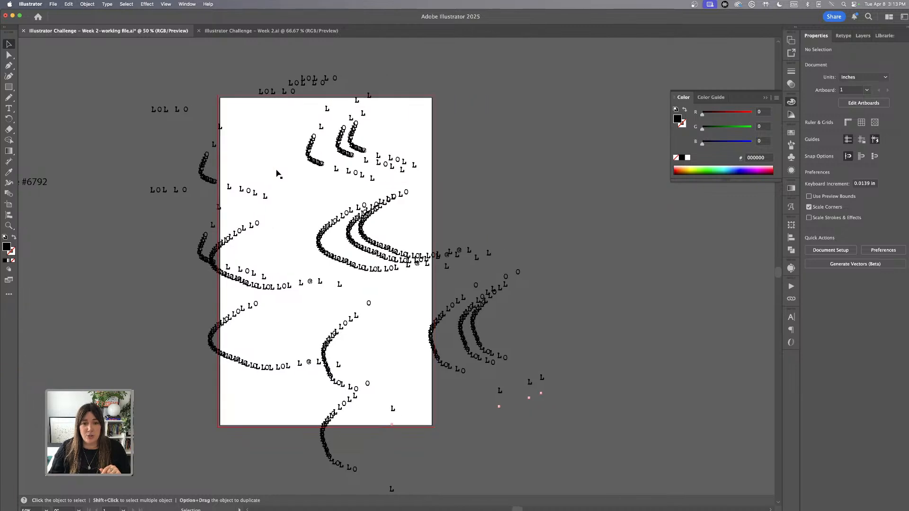
scroll(278, 174, "left", 1)
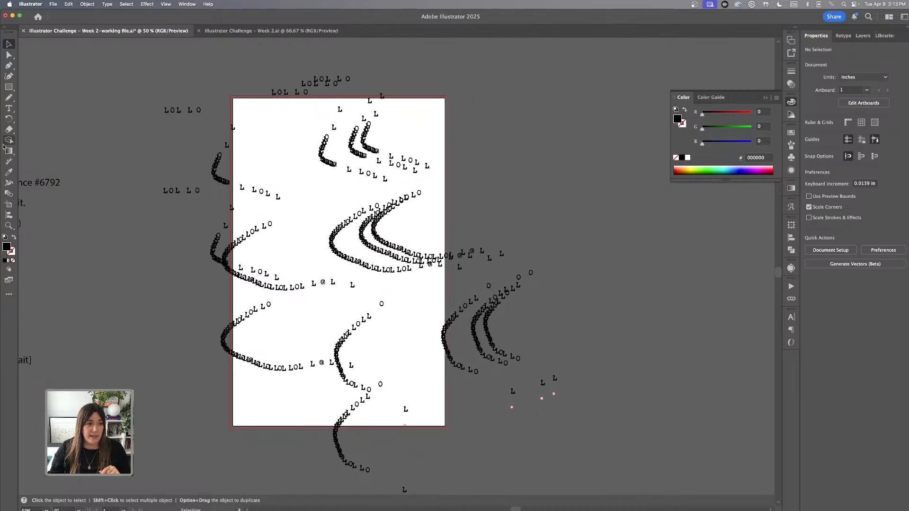
left_click(10, 87)
left_click(38, 98)
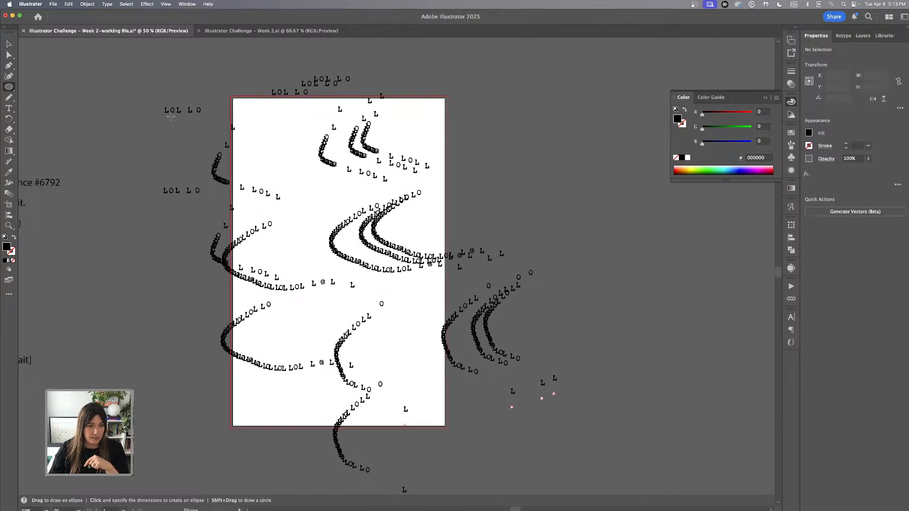
scroll(601, 142, "right", 5)
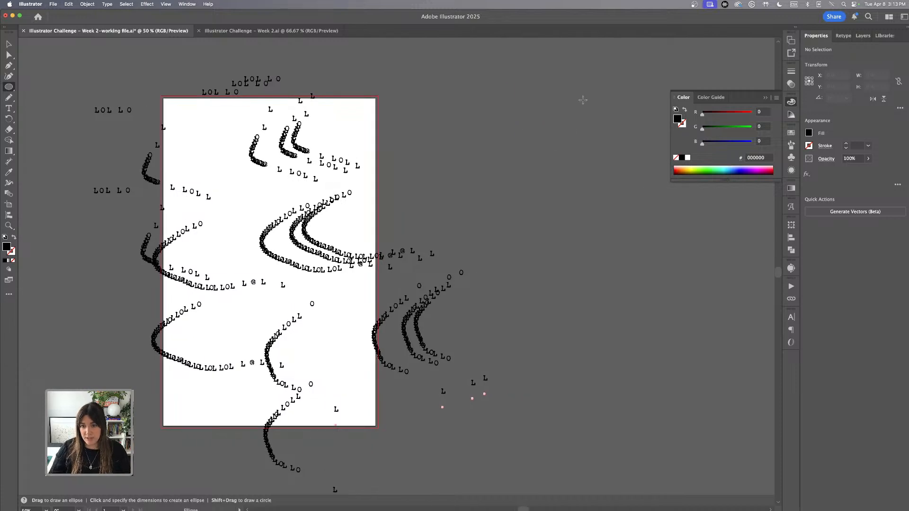
scroll(583, 100, "right", 1)
left_click_drag(573, 96, 653, 253)
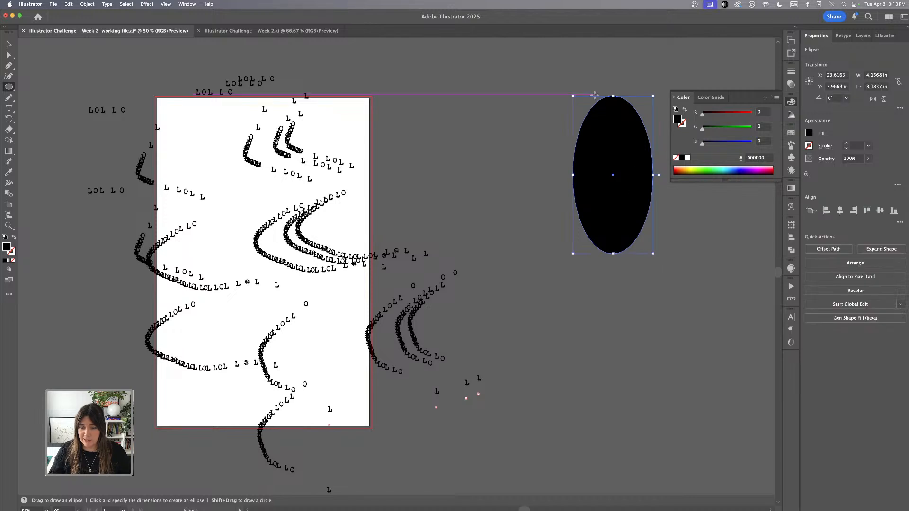
key("v")
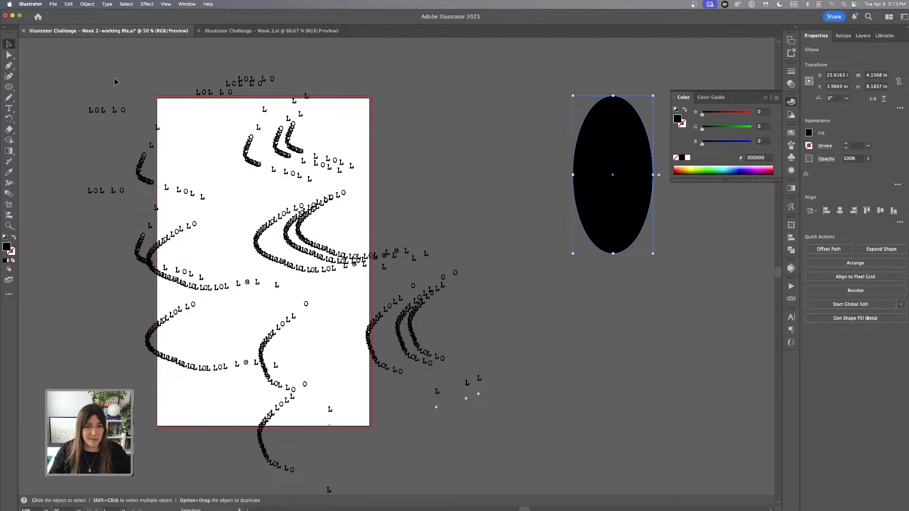
left_click_drag(570, 93, 558, 100)
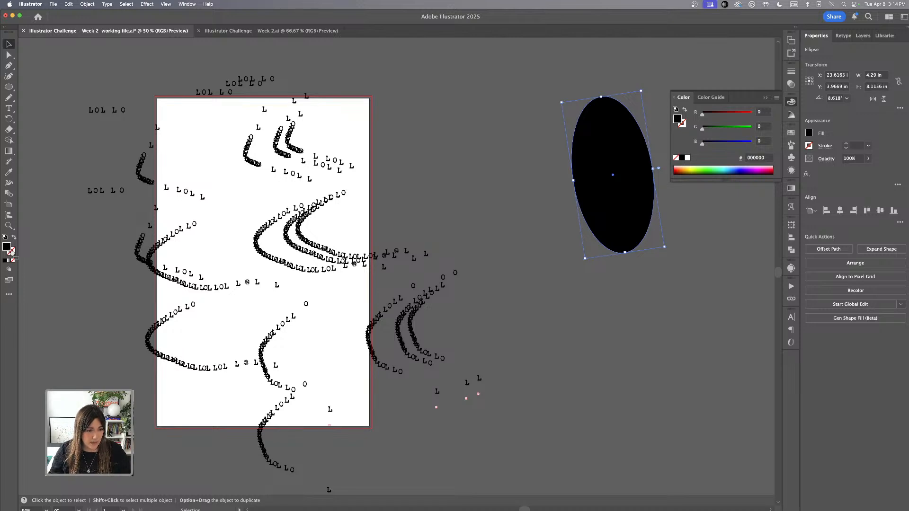
- Swap the ellipse's fill and stroke so it has no fill and a 1 pt black outline
left_click(11, 253)
left_click(13, 261)
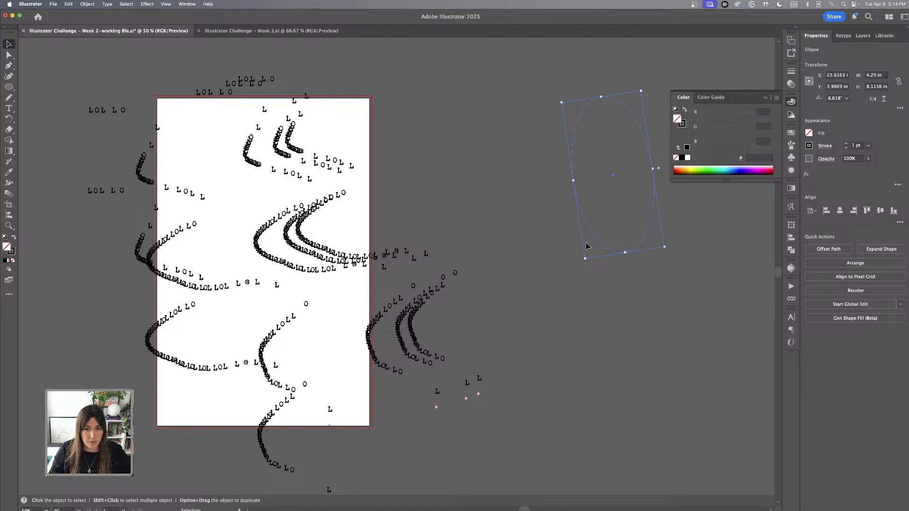
left_click(538, 201)
left_click(579, 197)
key("a")
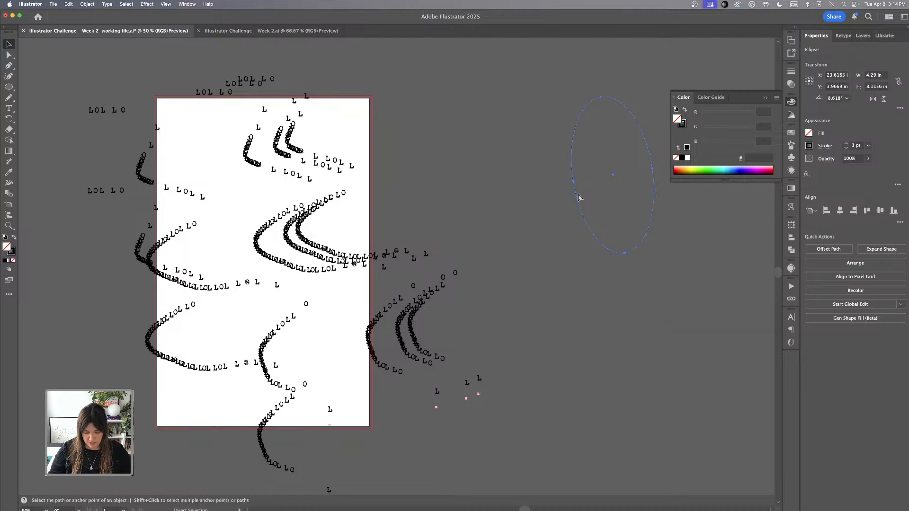
- Turn the ellipse outline into path text with the Type on a Path tool, starting at its top
key("super+equal")
scroll(275, 149, "left", 3)
left_click(9, 109)
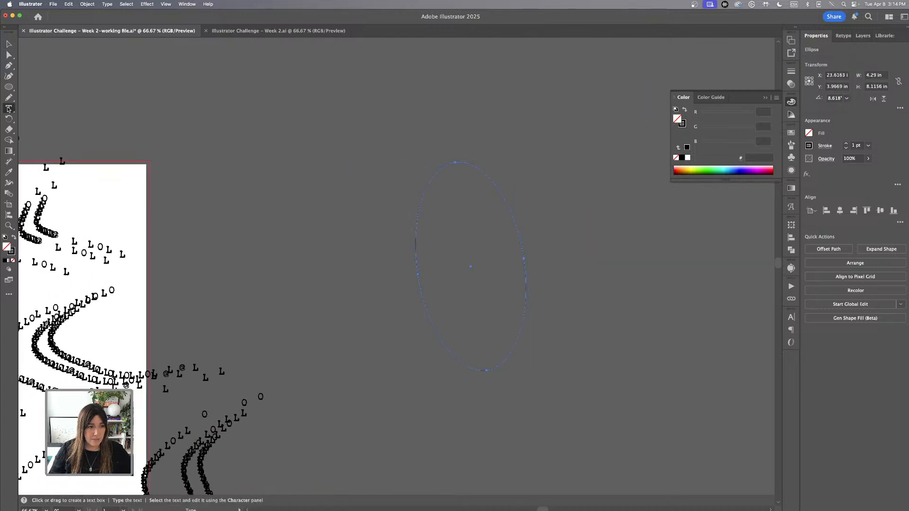
left_click_drag(8, 109, 76, 117)
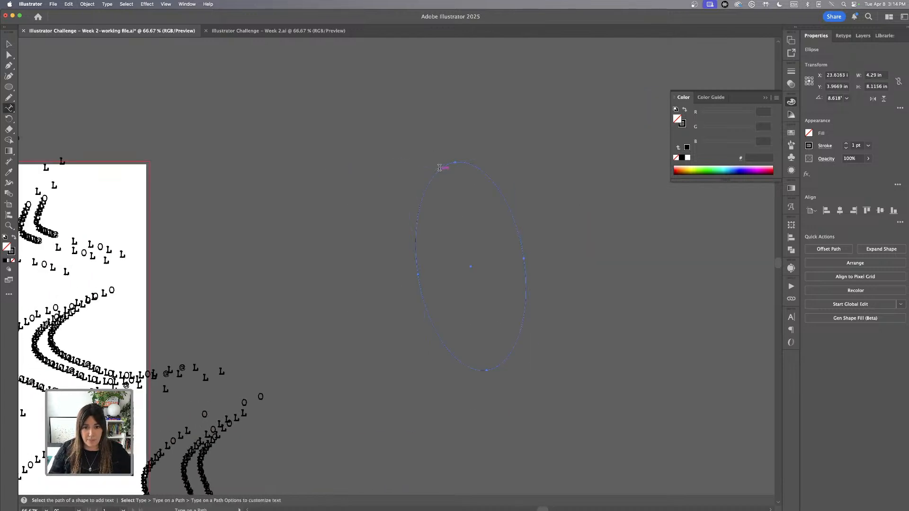
left_click(454, 161)
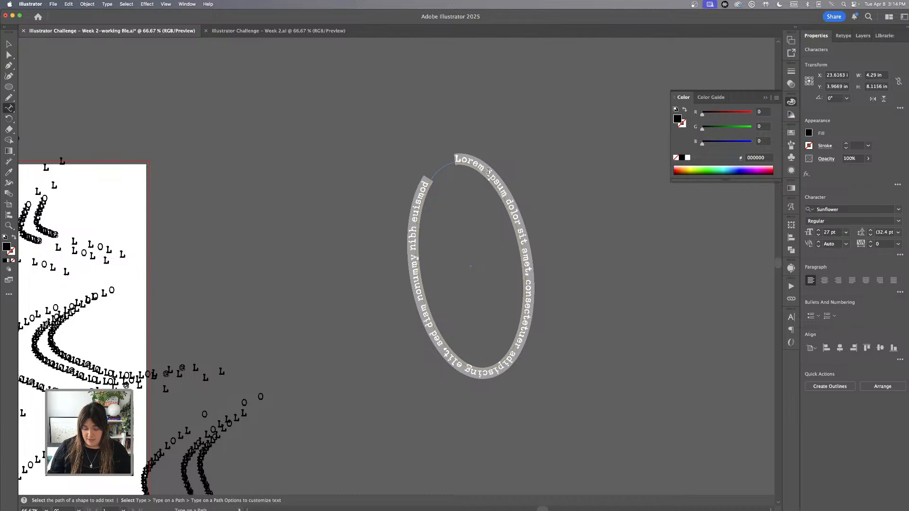
- Replace the placeholder text on the ellipse with HAHAHAHAHAHA
left_click(488, 172)
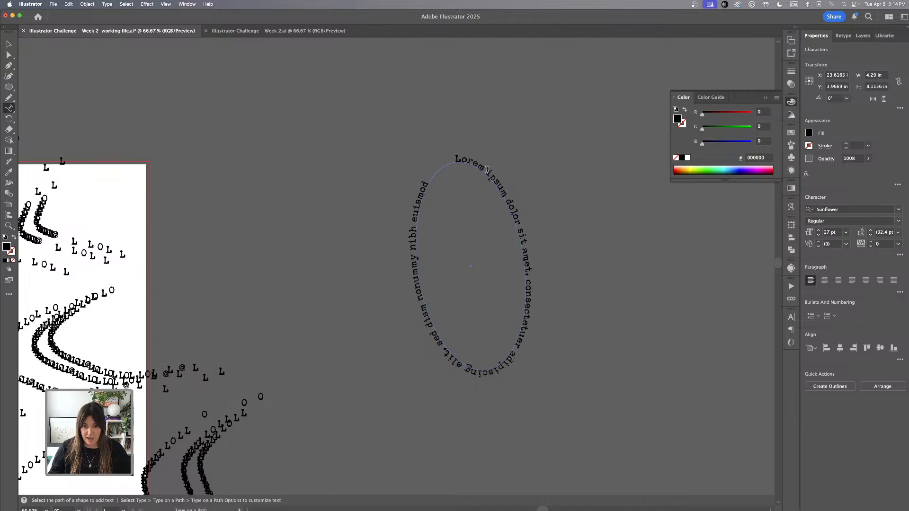
triple_click(489, 170)
type("HAHAHAHAHAHA")
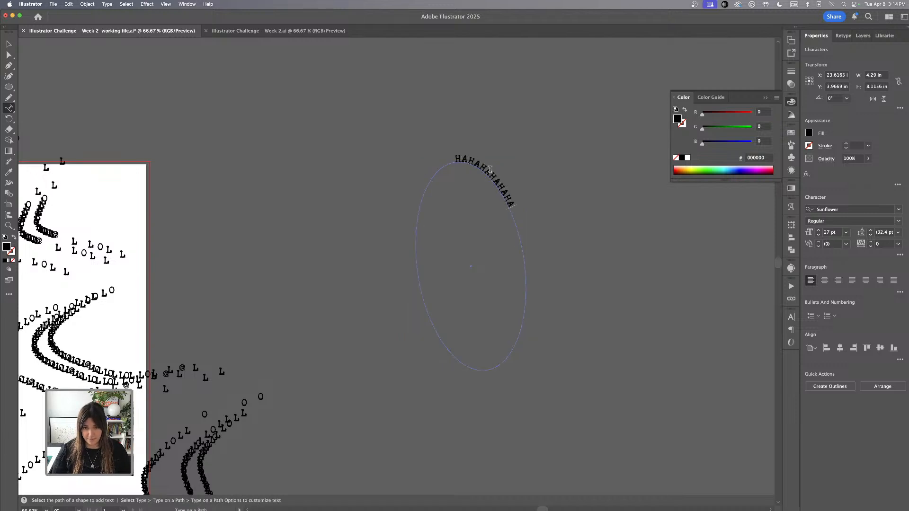
key("Escape")
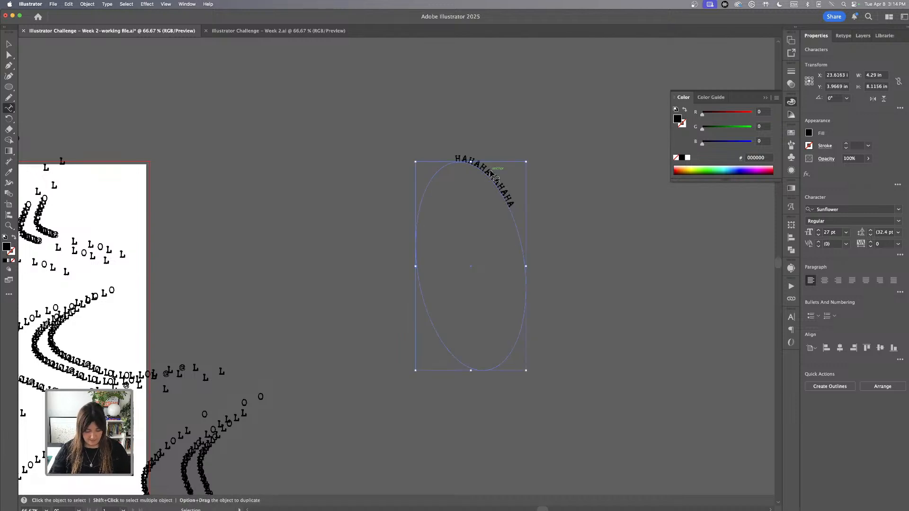
- Copy the HAHAHAHAHAHA run and append it twice more along the ellipse, separated by spaces
triple_click(492, 175)
left_click(515, 211)
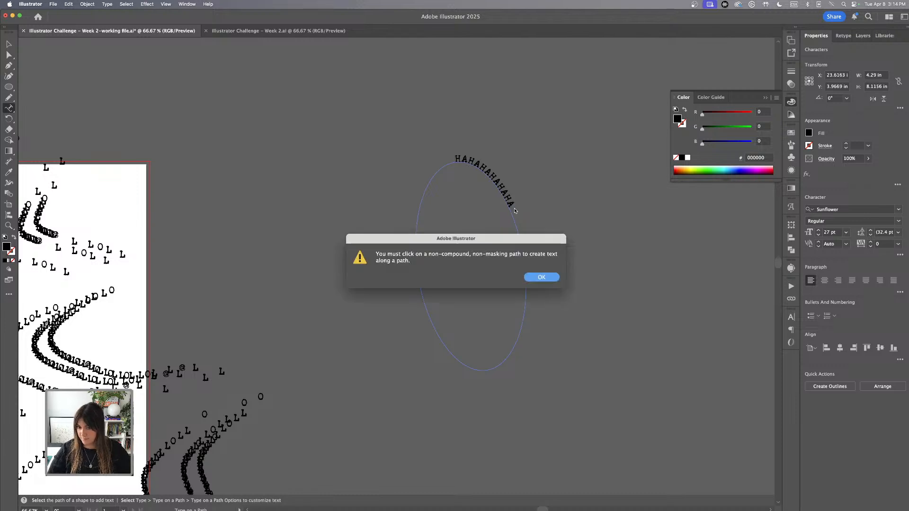
key("Return")
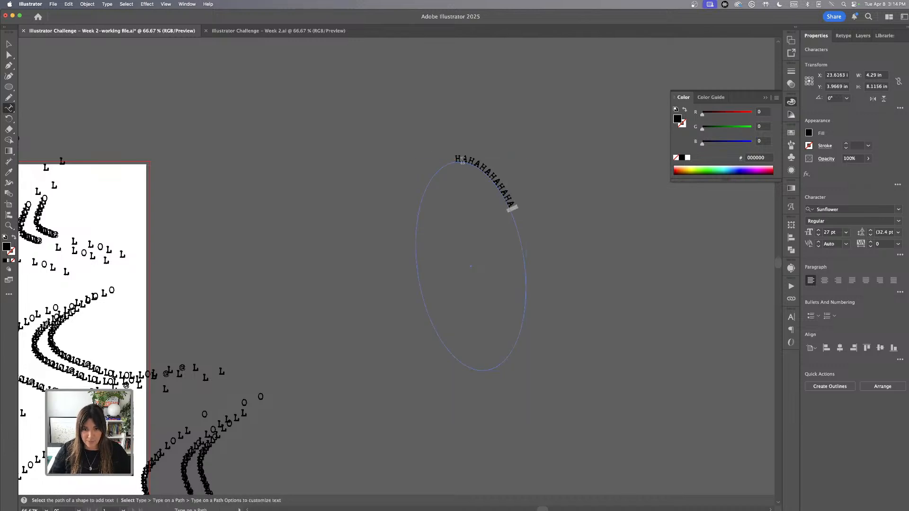
left_click_drag(455, 159, 515, 210)
key("super+c")
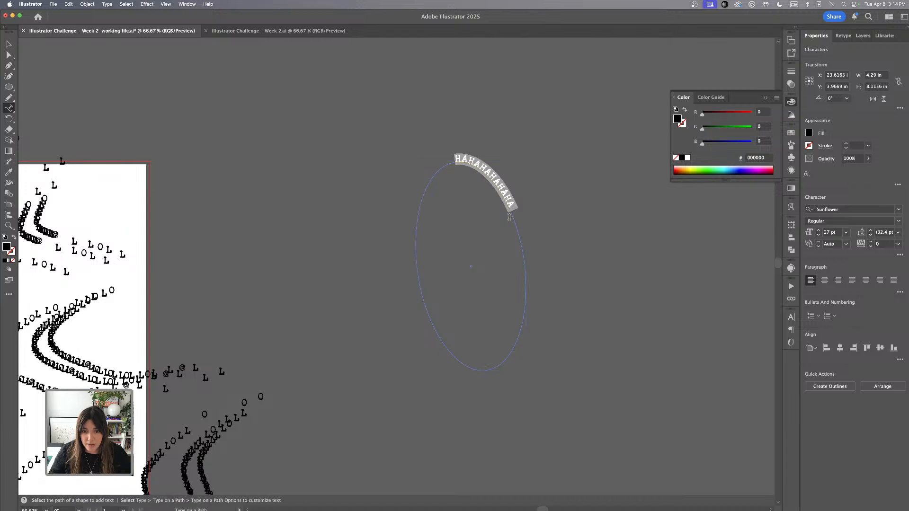
left_click(513, 217)
key("super+v")
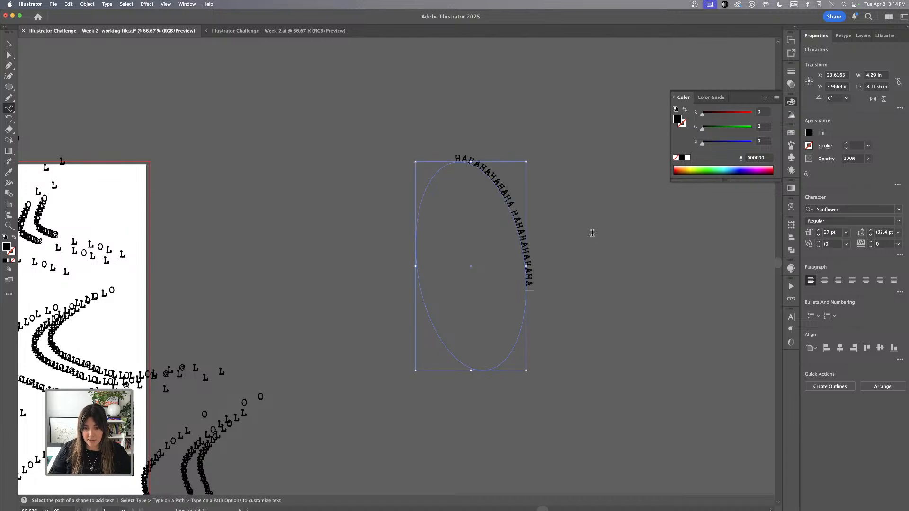
key("super+v")
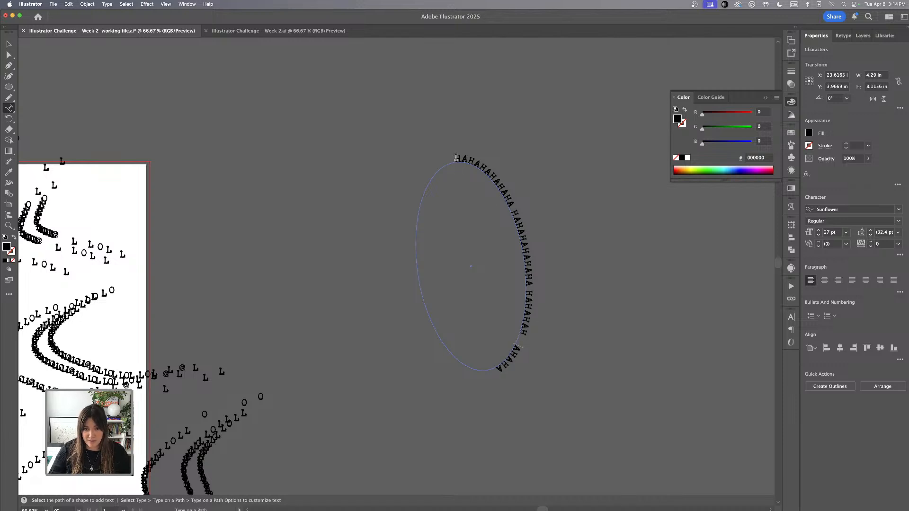
- Double the whole HAHA text by copy and paste so it runs around the full ellipse, and finish text editing
left_click_drag(456, 157, 493, 374)
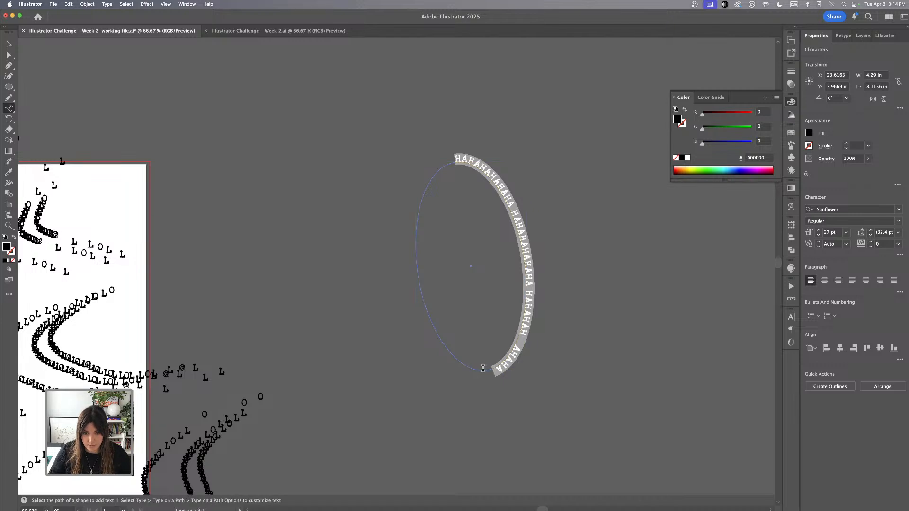
key("super+c")
key("super+v")
key("super+v")
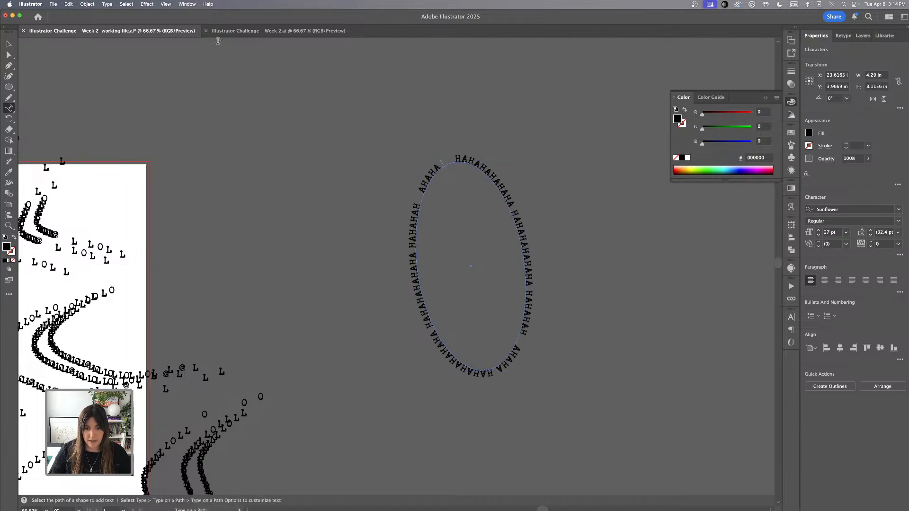
left_click(8, 44)
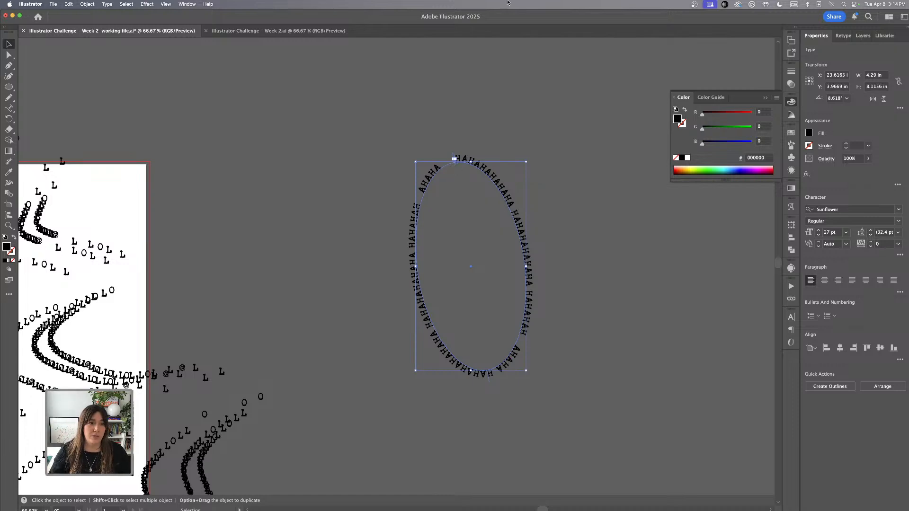
- Apply the Stair Step path effect to the HAHA ellipse text with Baseline alignment and Auto spacing
left_click(102, 4)
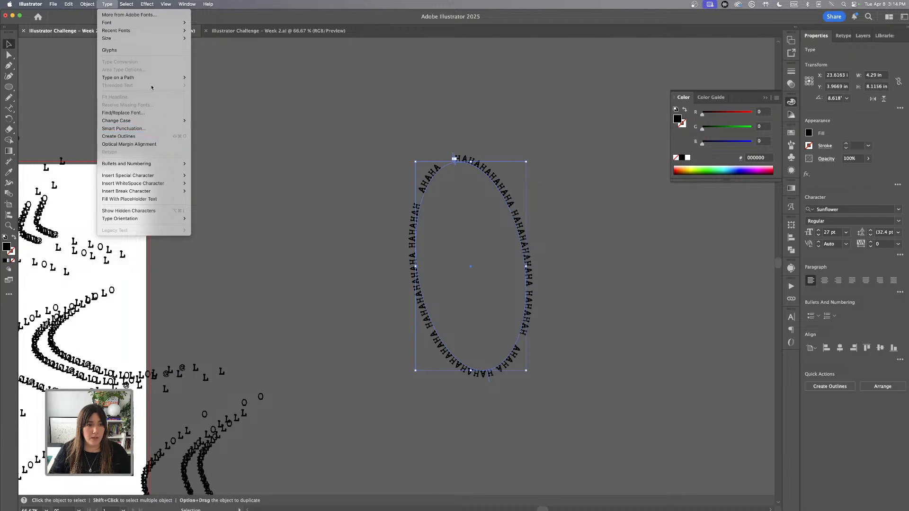
mouse_move(151, 78)
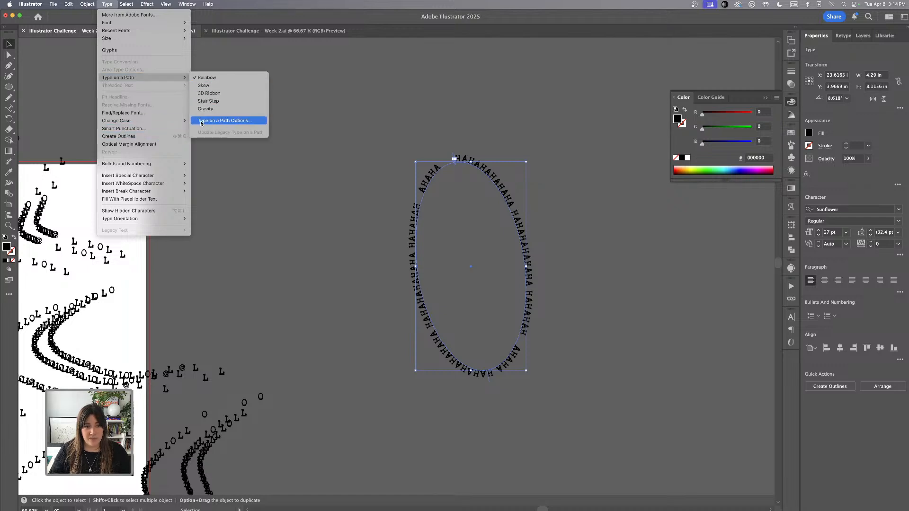
left_click(246, 122)
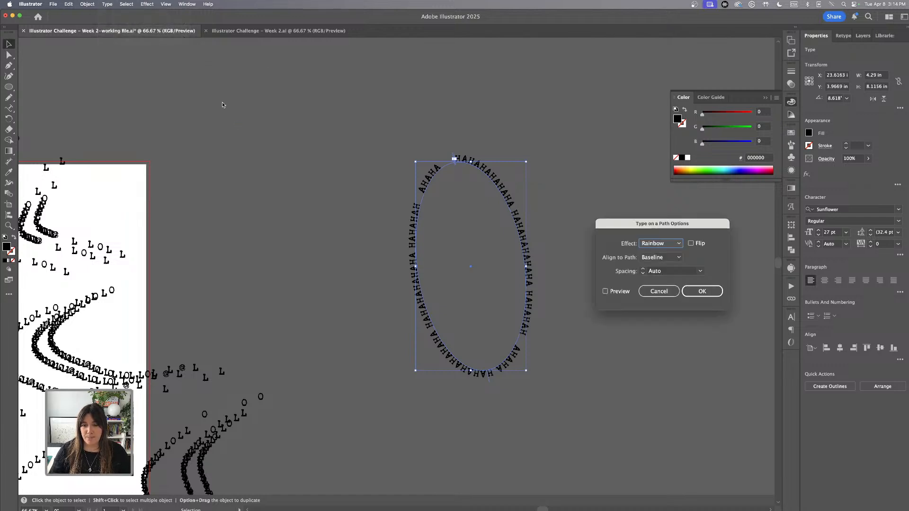
left_click(668, 245)
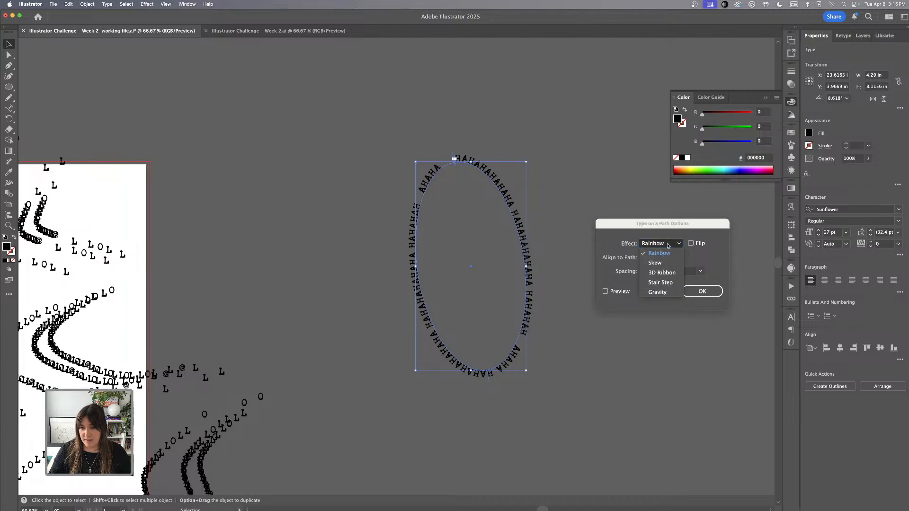
left_click(670, 283)
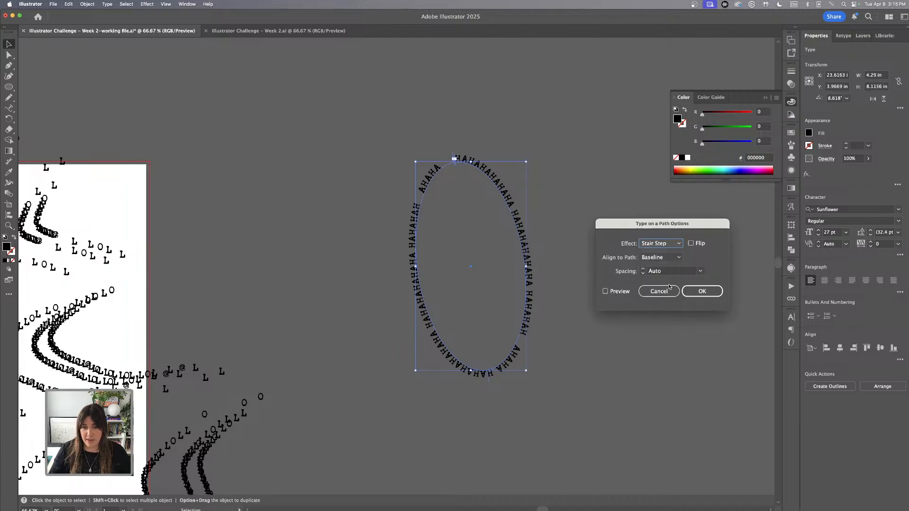
left_click(611, 293)
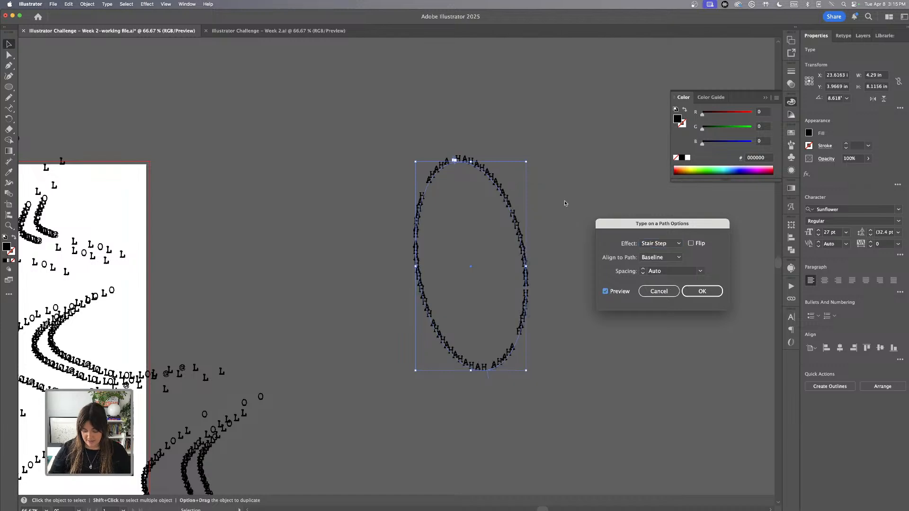
left_click(704, 293)
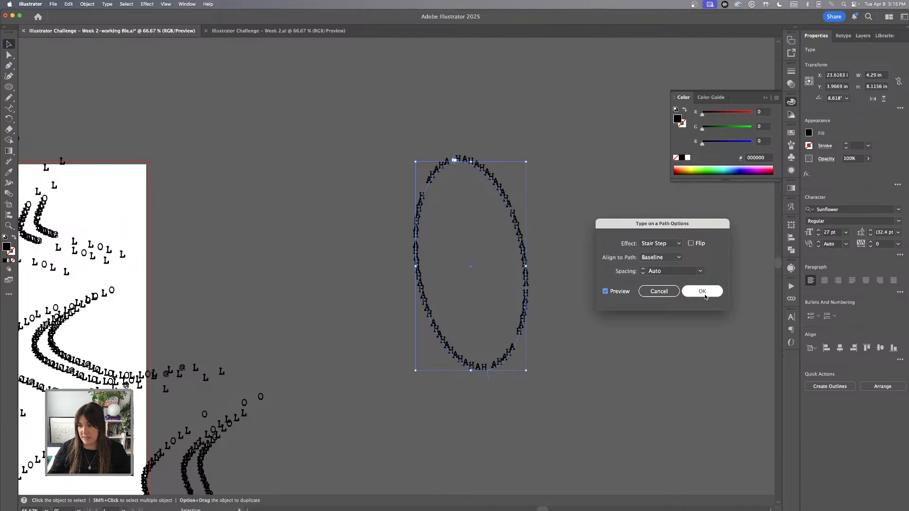
left_click(703, 292)
- Examine the stepped HAHA letters around the ellipse up close and at actual size
key("super+equal")
key("super+equal")
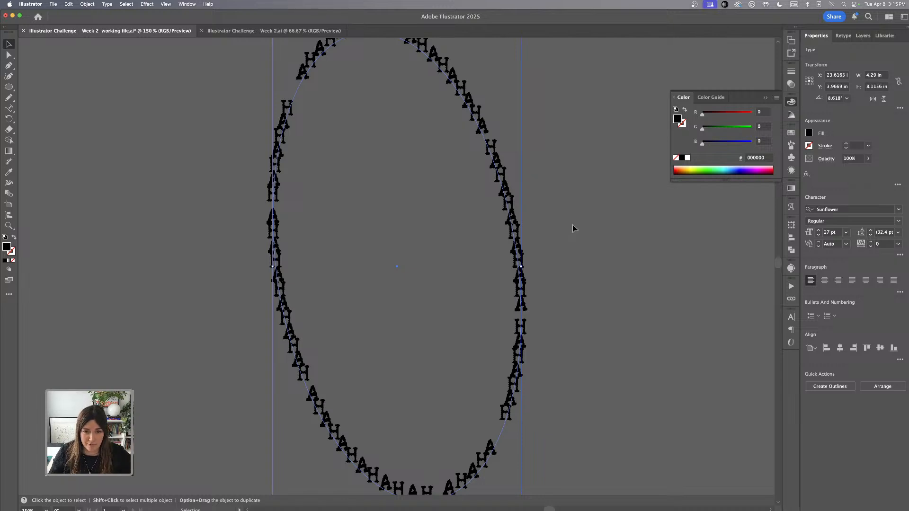
scroll(573, 228, "left", 5)
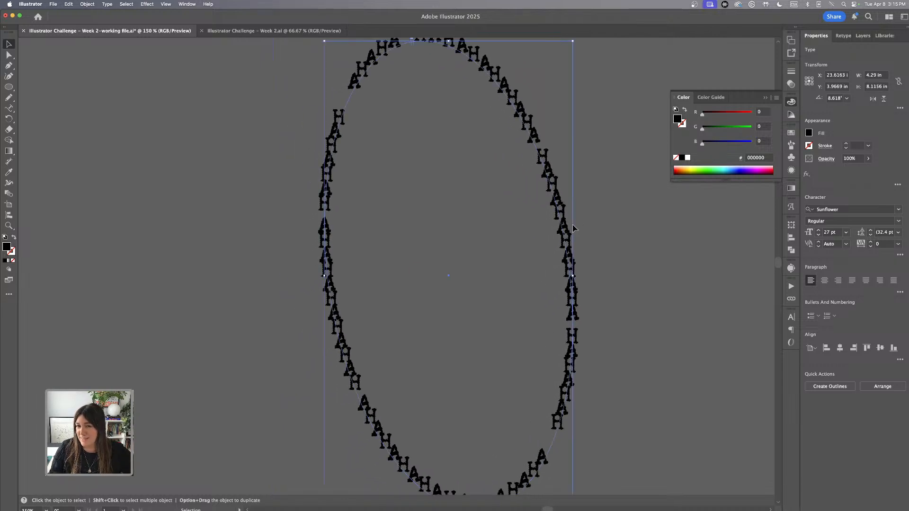
scroll(588, 234, "down", 1)
left_click(598, 240)
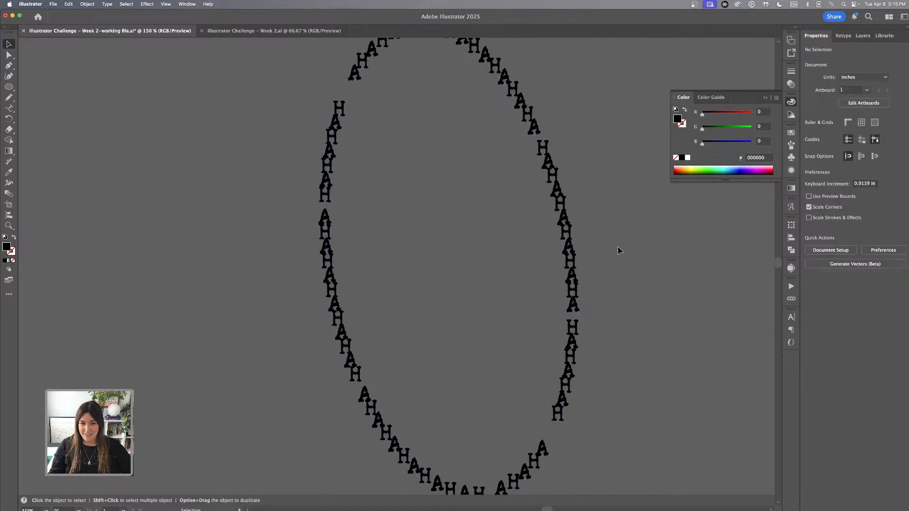
left_click(564, 236)
key("super+equal")
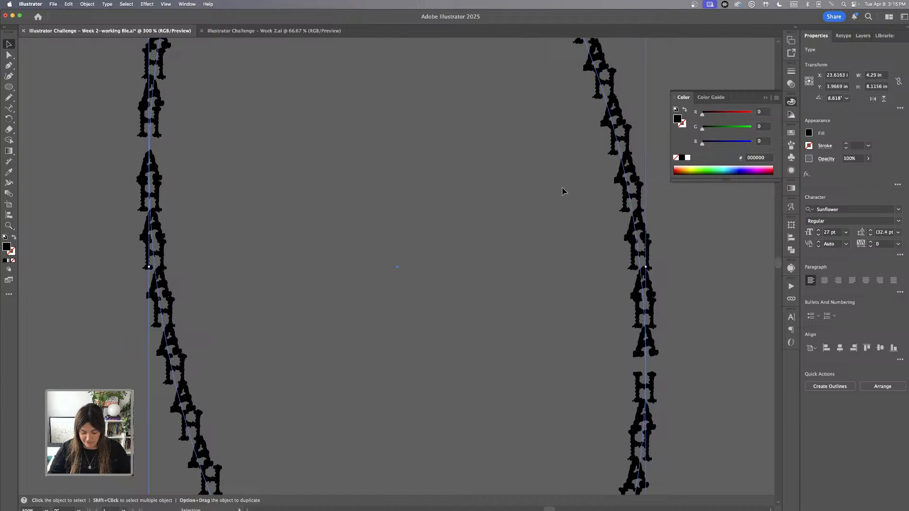
key("super+1")
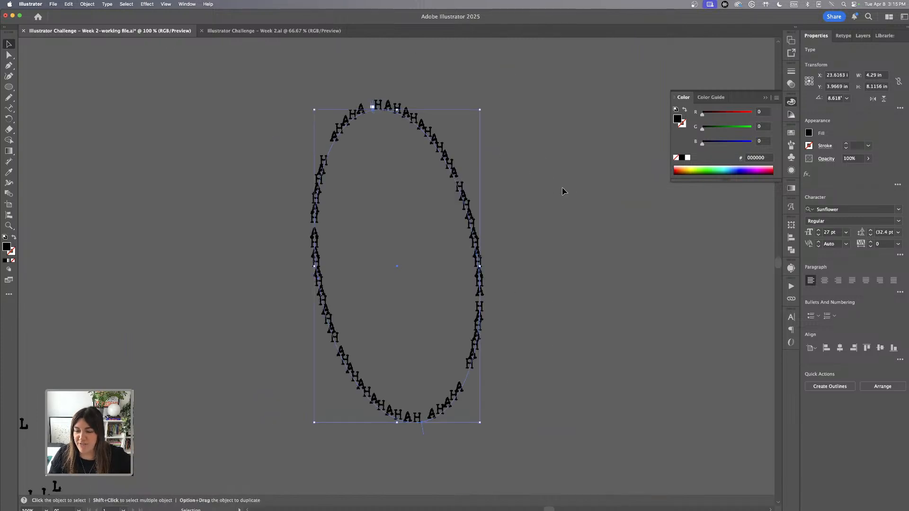
scroll(264, 132, "left", 3)
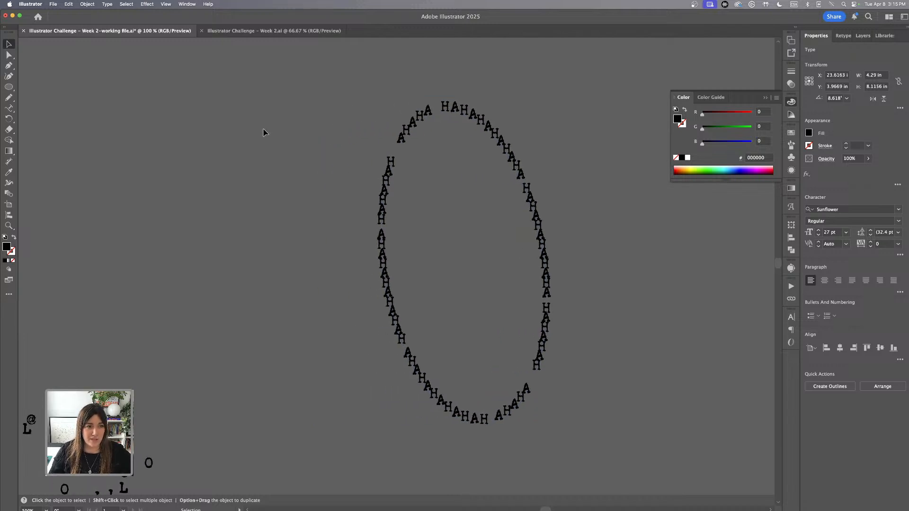
left_click(264, 133)
scroll(265, 133, "left", 2)
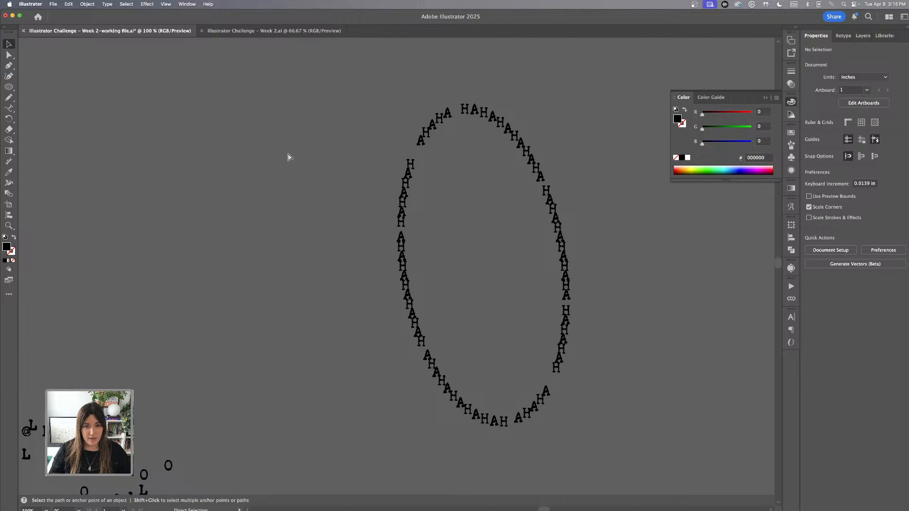
- Select all the LOL path texts on and around the artboard without the HAHA ellipse or the phrase list, and clear the selection
scroll(287, 153, "left", 6)
scroll(287, 154, "down", 2)
scroll(290, 157, "left", 4)
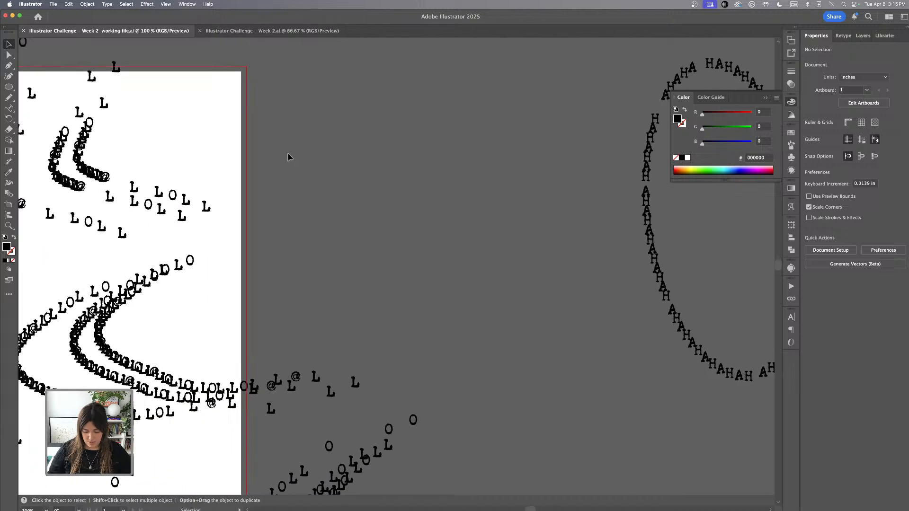
key("super+minus")
left_click_drag(408, 199, 508, 152)
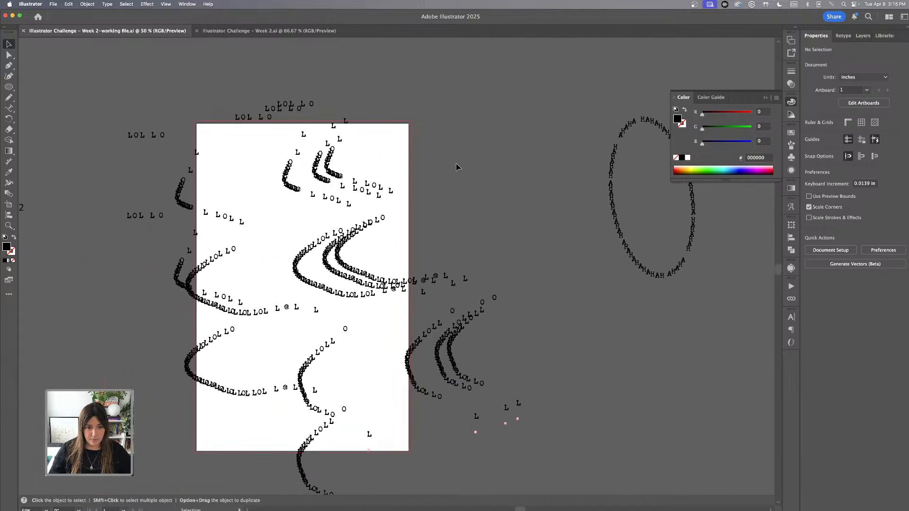
key("super+minus")
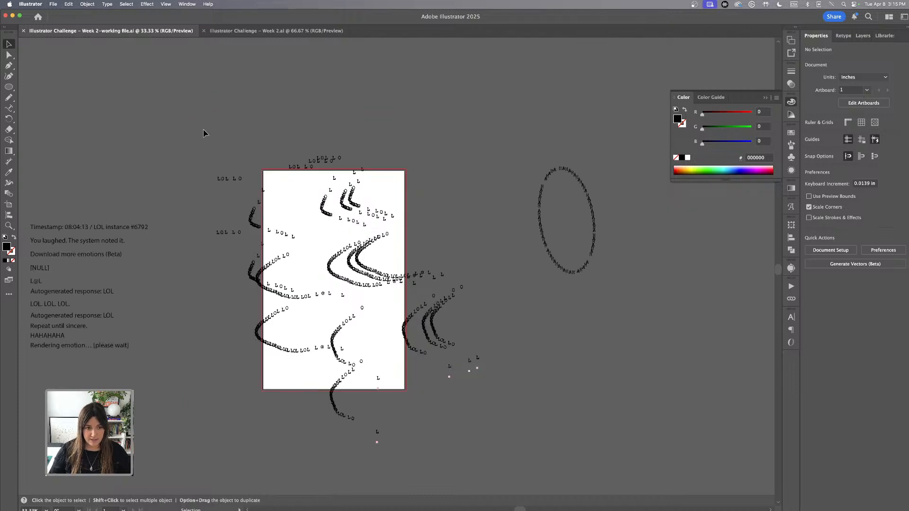
key("super+a")
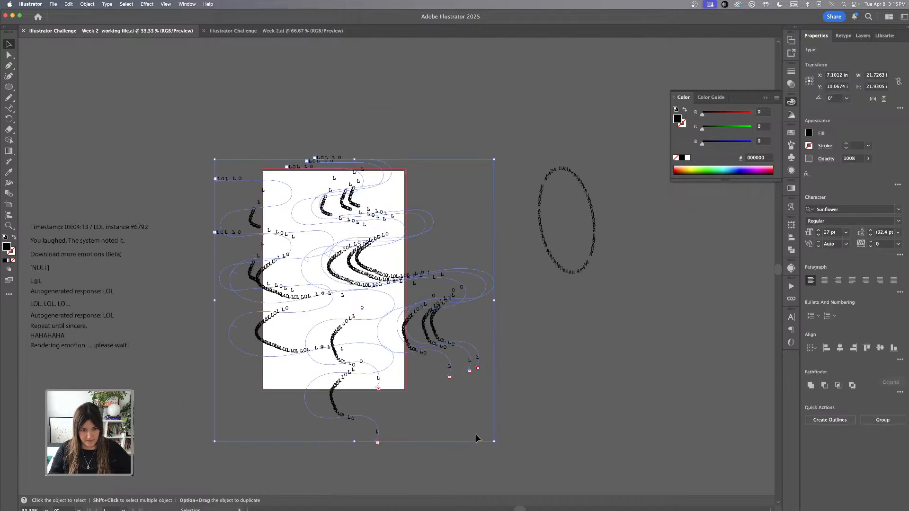
left_click(495, 430)
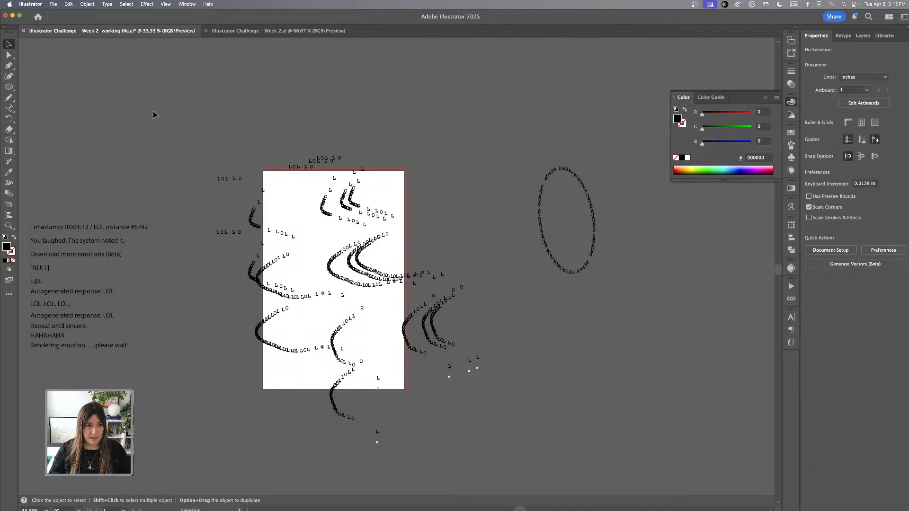
- Draw a rectangle about 11.25 by 17.25 in over the whole artboard, covering its bleed area
left_click_drag(8, 87, 45, 88)
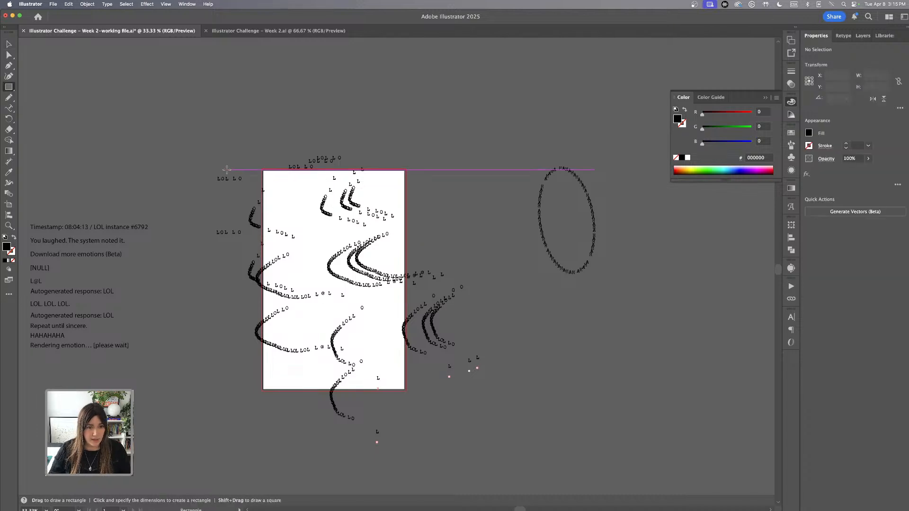
left_click_drag(262, 169, 406, 391)
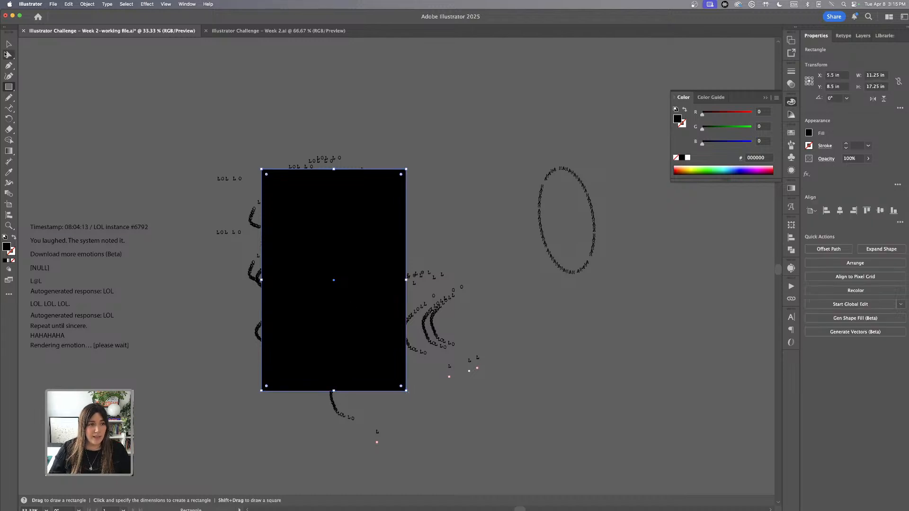
key("v")
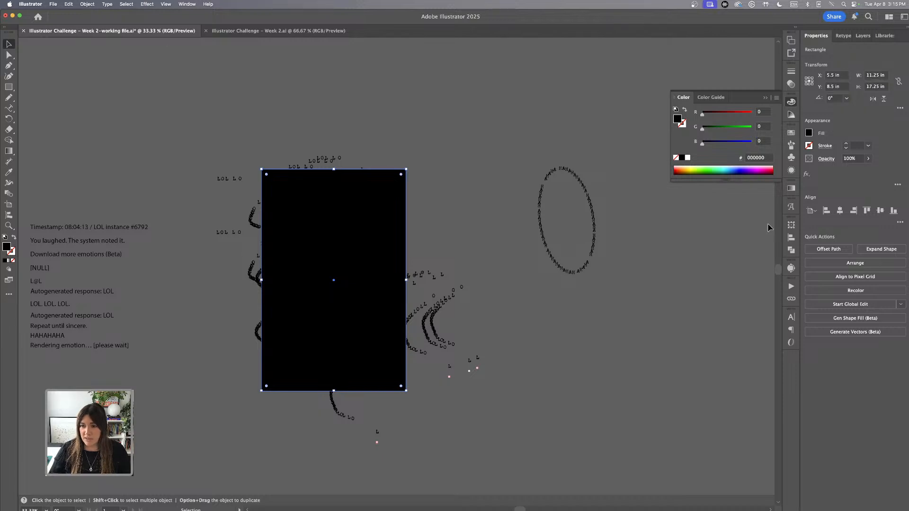
- Fill the background rectangle with pale green cad8b2 and send it behind the LOL texts
left_click(793, 133)
left_click(692, 163)
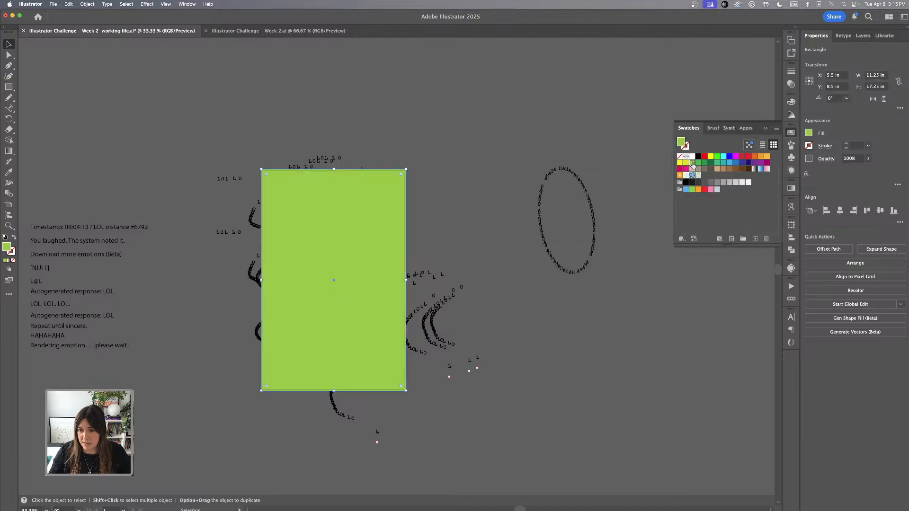
double_click(6, 247)
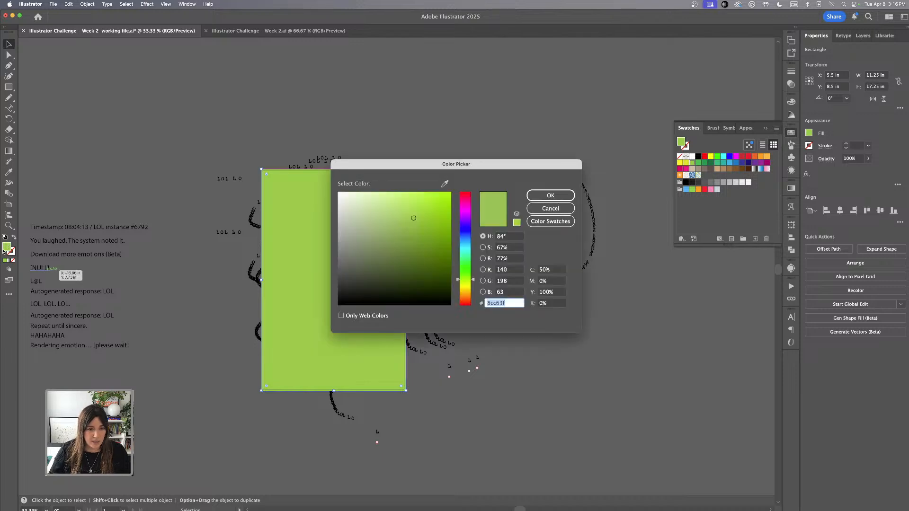
left_click_drag(413, 217, 358, 208)
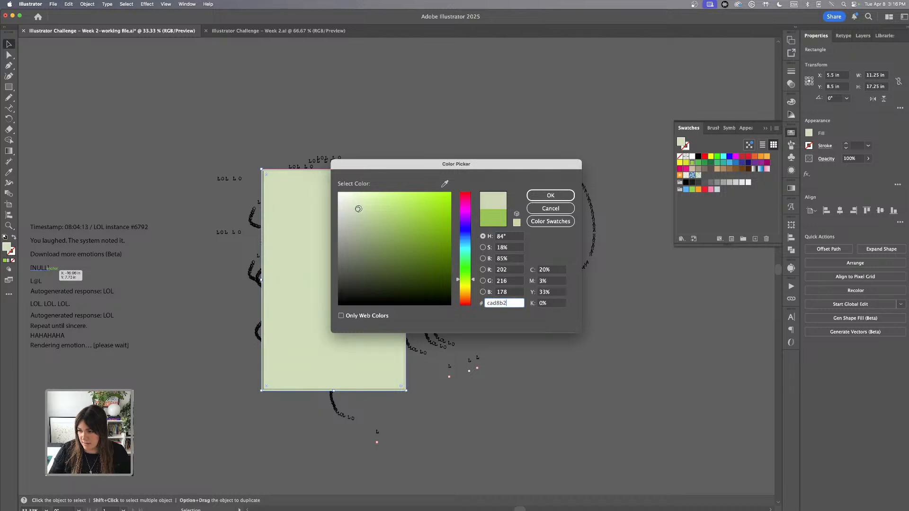
left_click(550, 195)
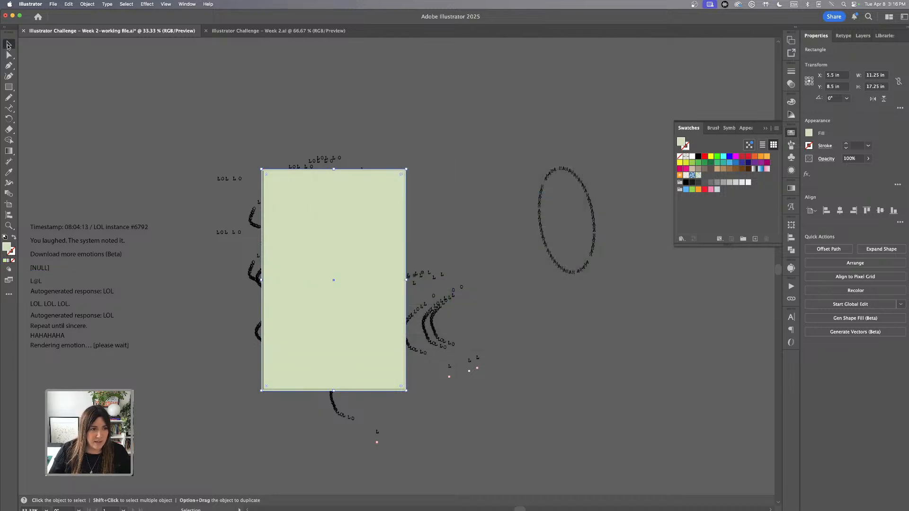
left_click(68, 4)
mouse_move(118, 23)
left_click(204, 47)
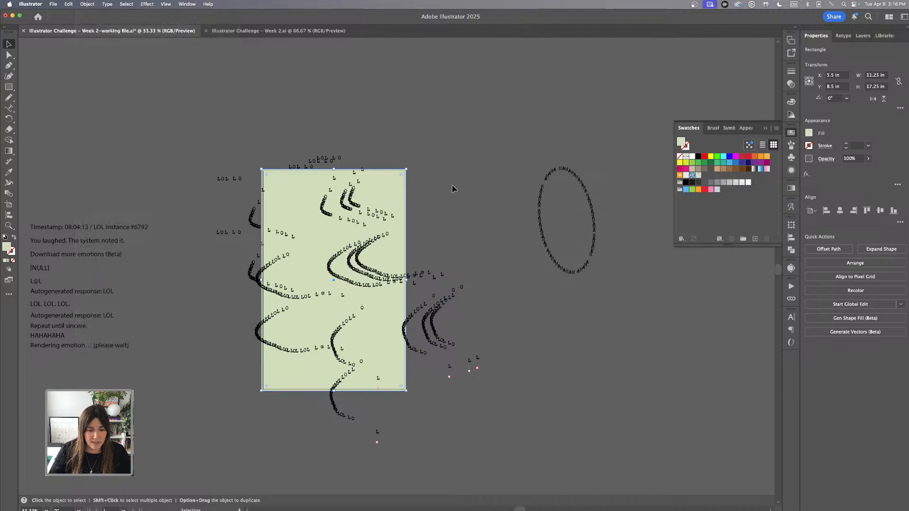
- Duplicate the green rectangle beside the artboard and apply the Grain texture effect to the copy with Intensity 20, Contrast 38 and grain type Soft
left_click_drag(398, 180, 582, 87)
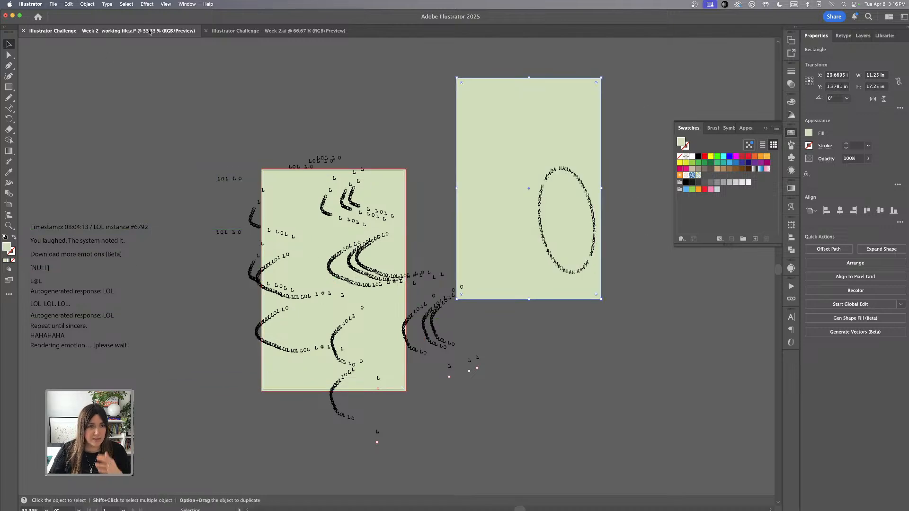
left_click(147, 5)
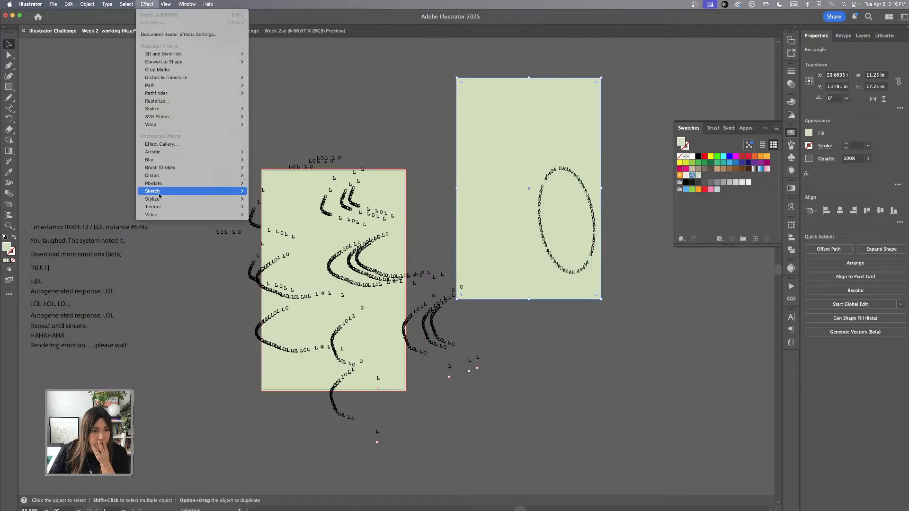
mouse_move(167, 187)
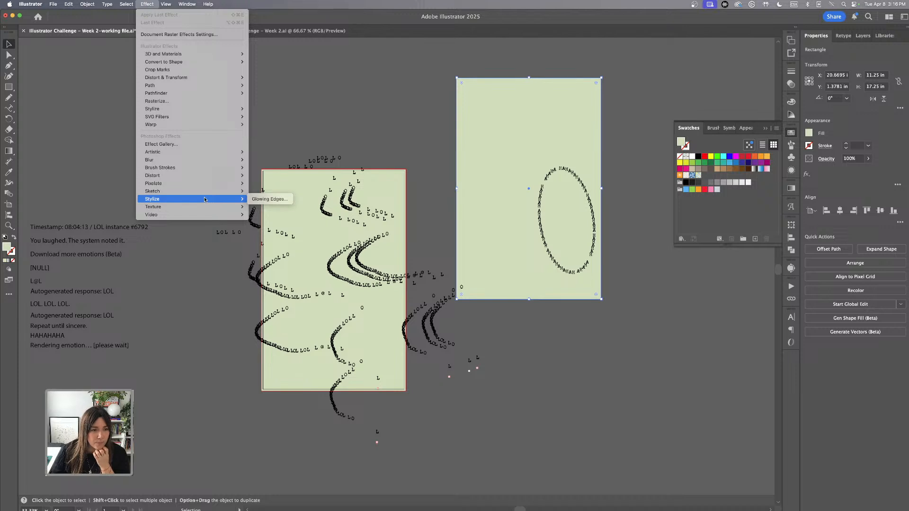
mouse_move(205, 207)
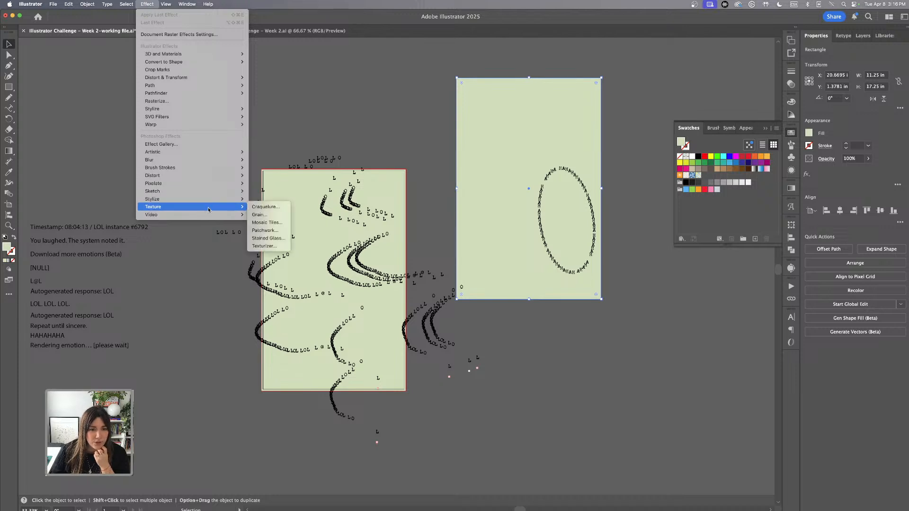
left_click(255, 217)
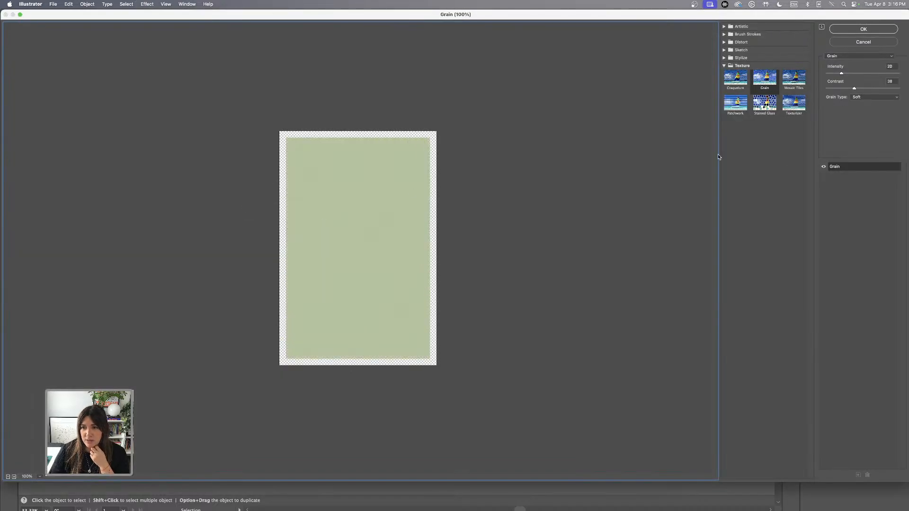
left_click(871, 29)
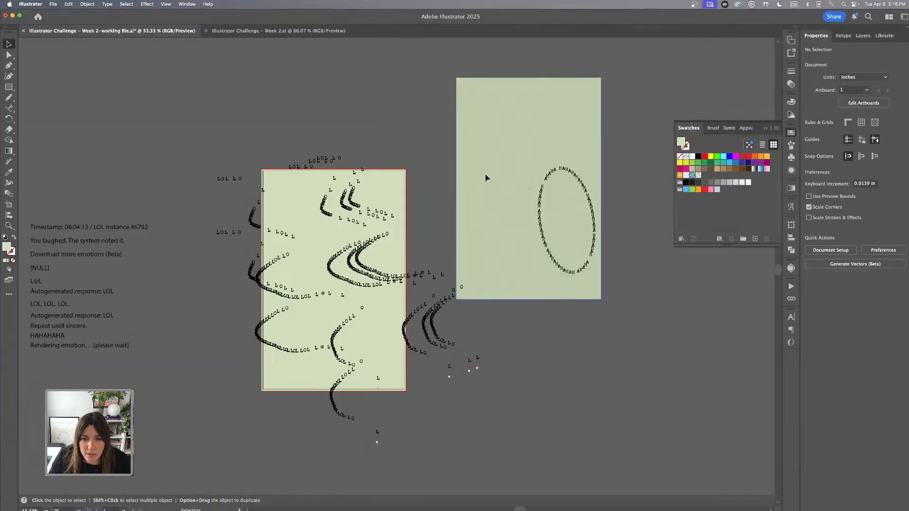
- Overlap the grained rectangle with the plain background and compare their textures and tones up close
left_click_drag(487, 176, 397, 210)
key("super+equal")
key("super+equal")
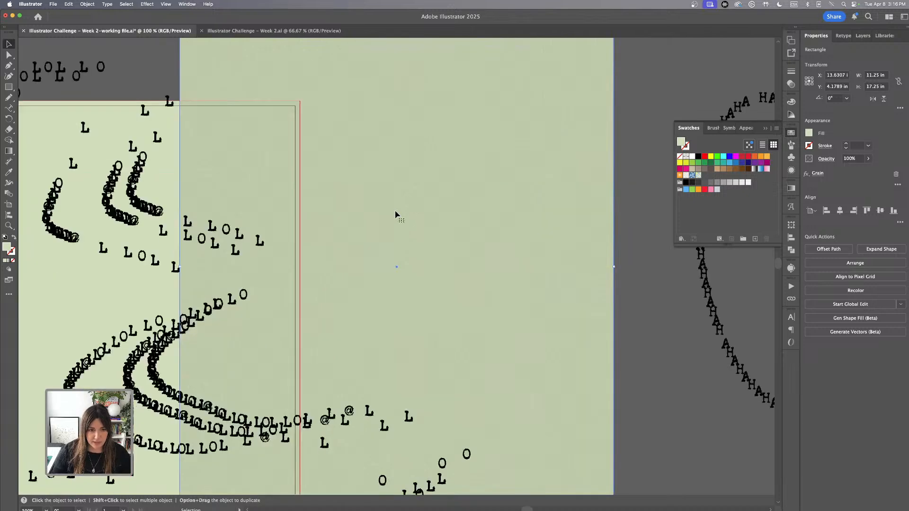
key("super+equal")
scroll(416, 204, "down", 3)
scroll(416, 204, "left", 2)
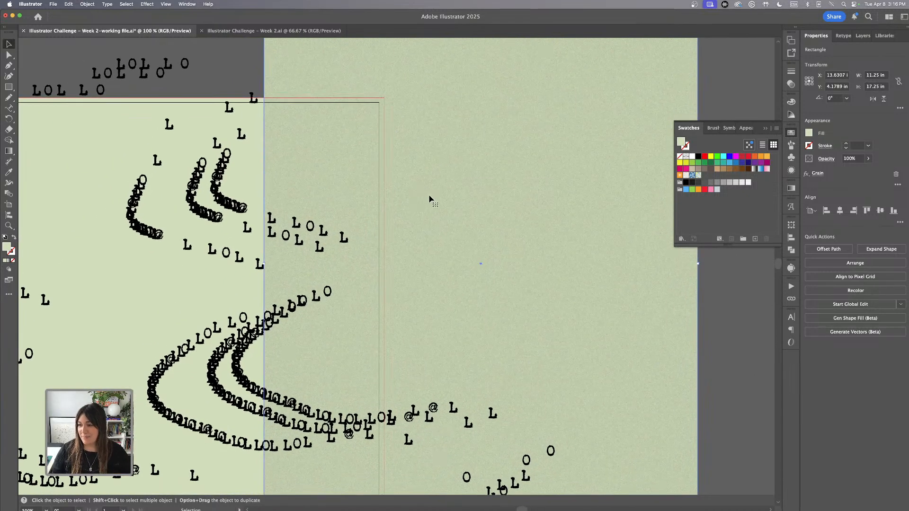
scroll(430, 199, "down", 1)
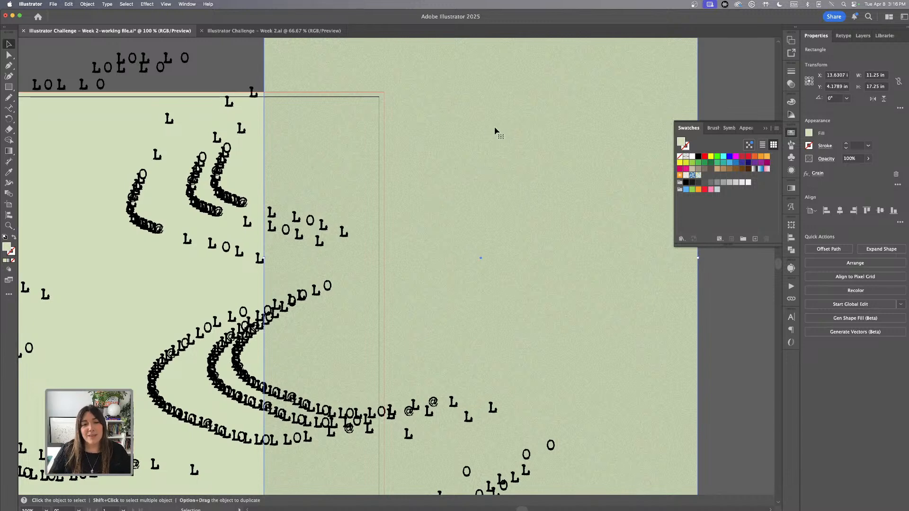
scroll(488, 146, "down", 1)
scroll(487, 146, "left", 2)
scroll(487, 145, "up", 2)
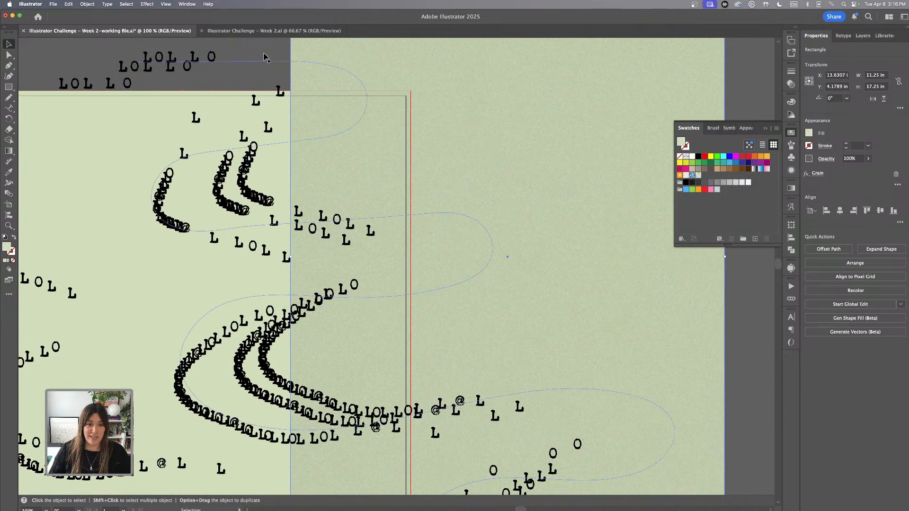
key("super+minus")
key("super+minus")
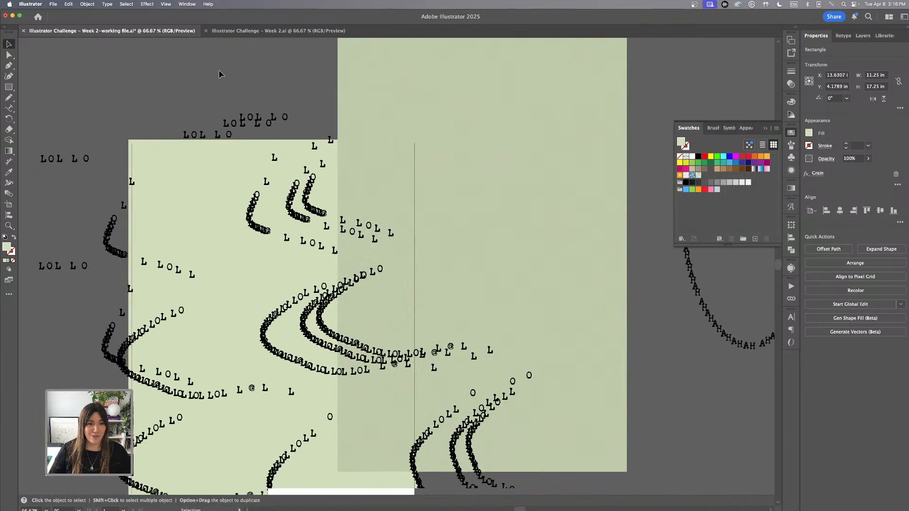
scroll(219, 71, "left", 4)
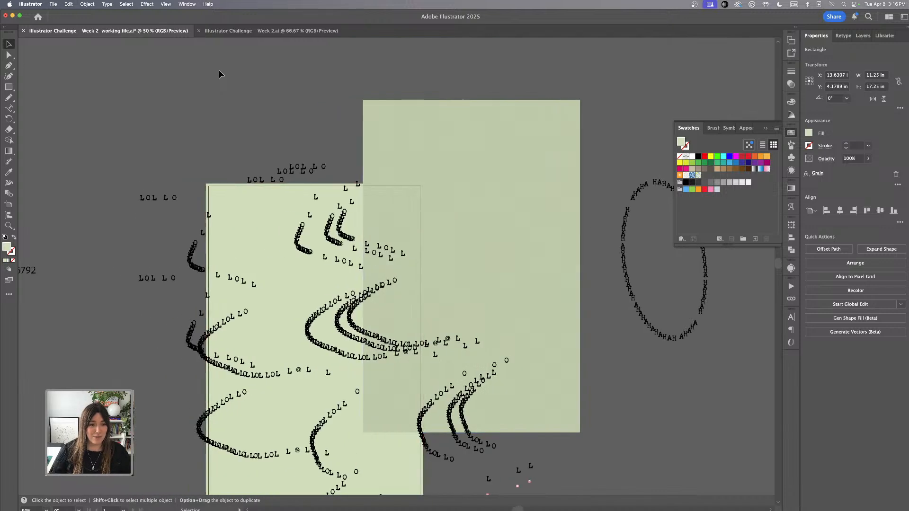
- Delete the plain green rectangle and move the grained one onto the artboard so it covers the bleed, centred at X 5.5 in, Y 8.5 in
left_click_drag(270, 205, 147, 128)
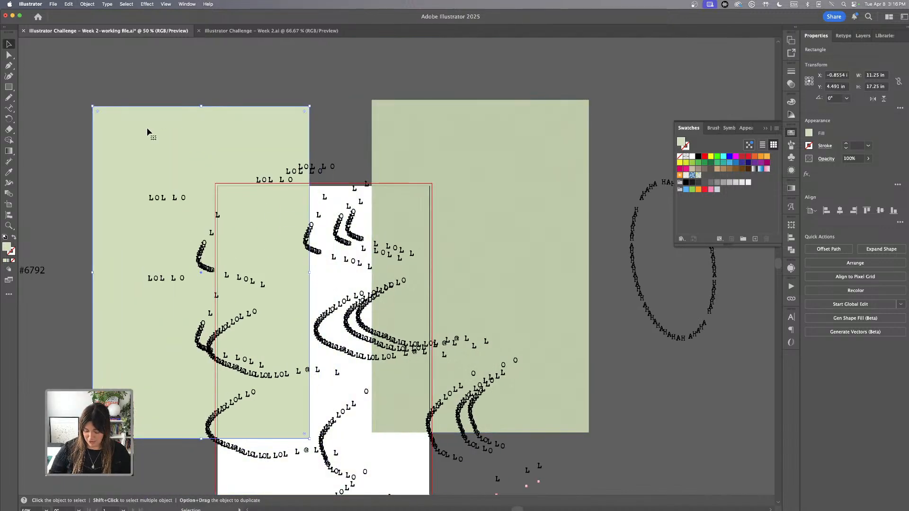
key("Delete")
left_click_drag(464, 159, 303, 240)
scroll(523, 135, "down", 4)
scroll(523, 135, "left", 2)
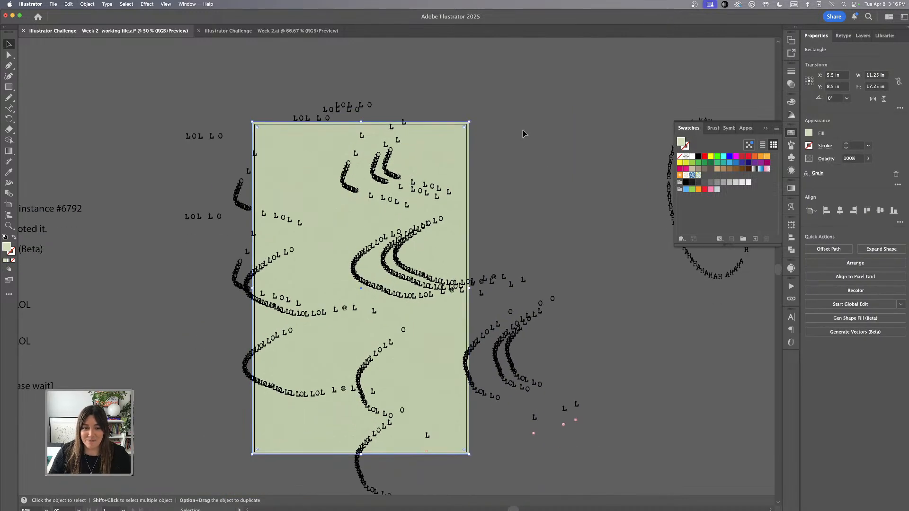
- Examine the grain texture behind the LOL letters up close across the poster
key("super+equal")
key("super+equal")
key("super+equal")
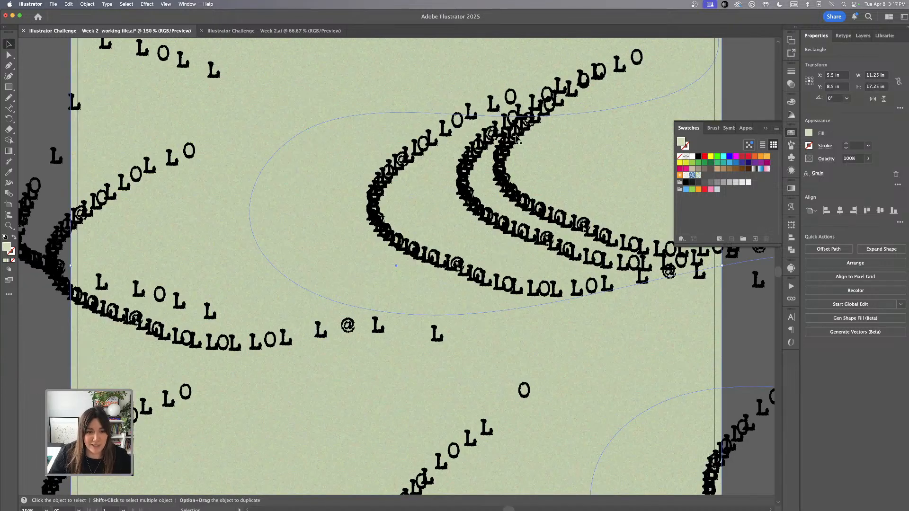
scroll(515, 139, "up", 3)
scroll(515, 140, "left", 1)
scroll(516, 140, "up", 3)
scroll(515, 140, "left", 2)
scroll(515, 140, "down", 2)
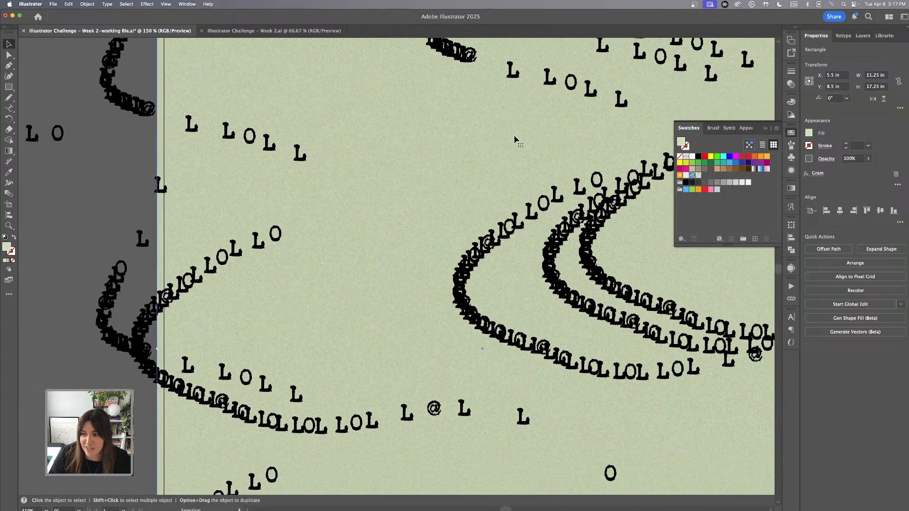
scroll(515, 139, "down", 1)
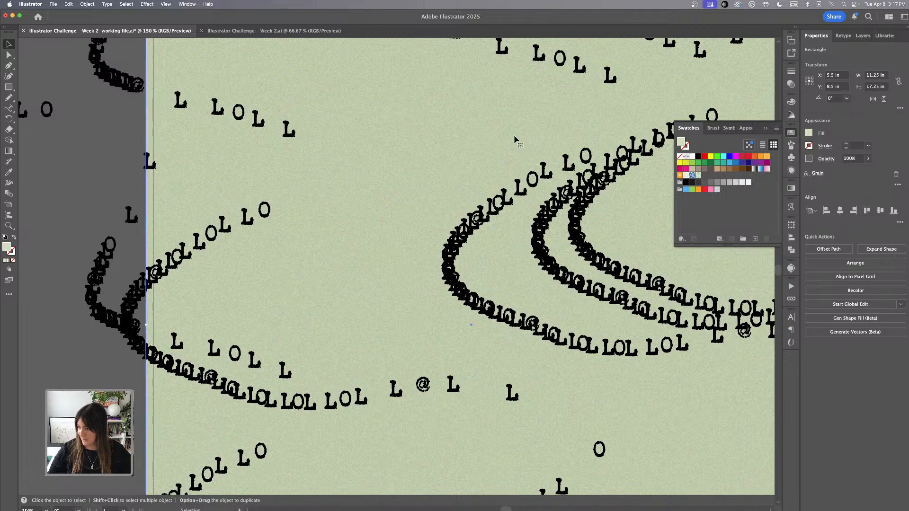
key("super+minus")
key("super+minus")
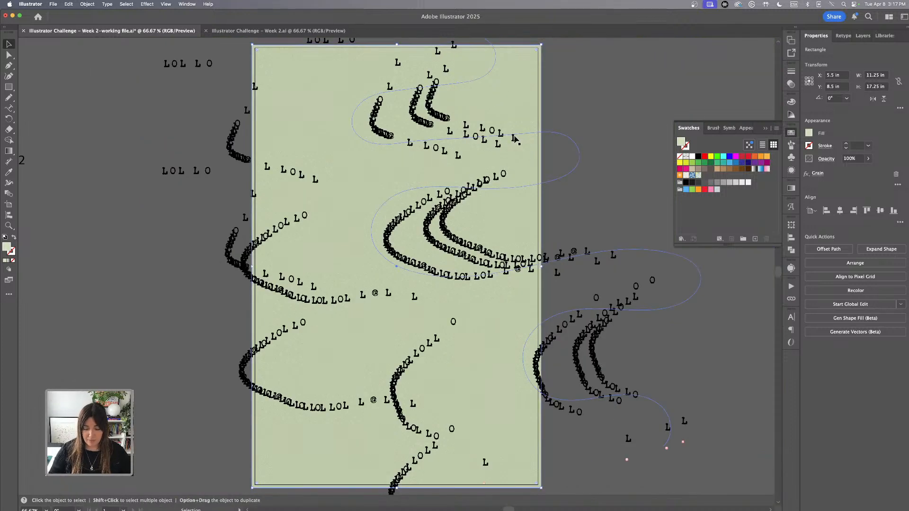
key("super+minus")
- Select the LOL text group and try a muted fill derived from the green sampled off the background
left_click(287, 63)
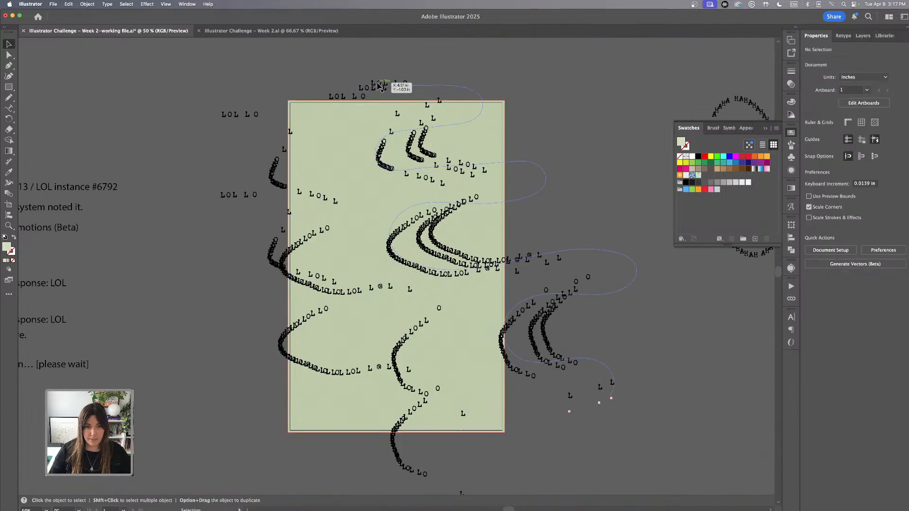
left_click(379, 86)
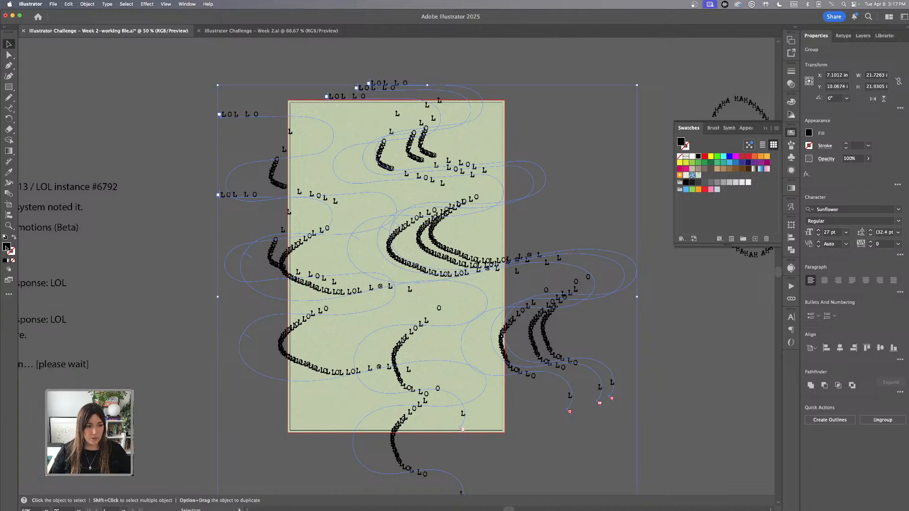
double_click(7, 247)
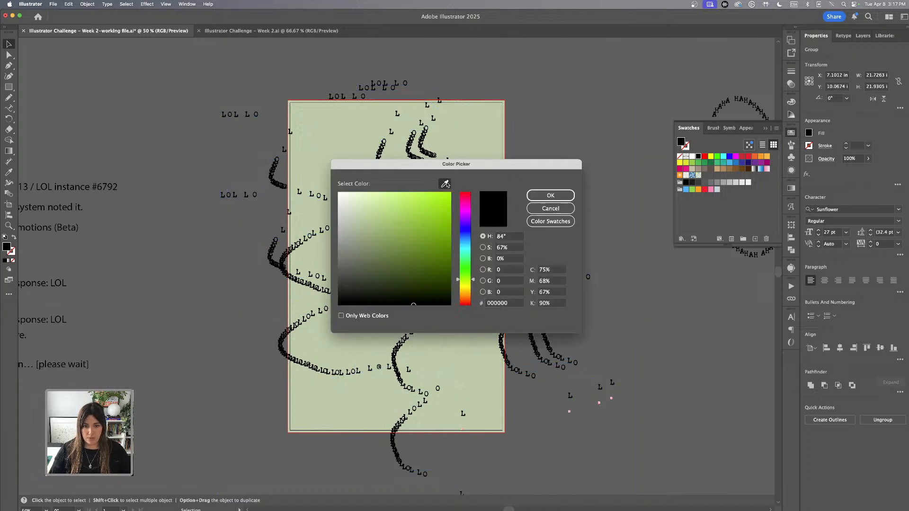
left_click(482, 125)
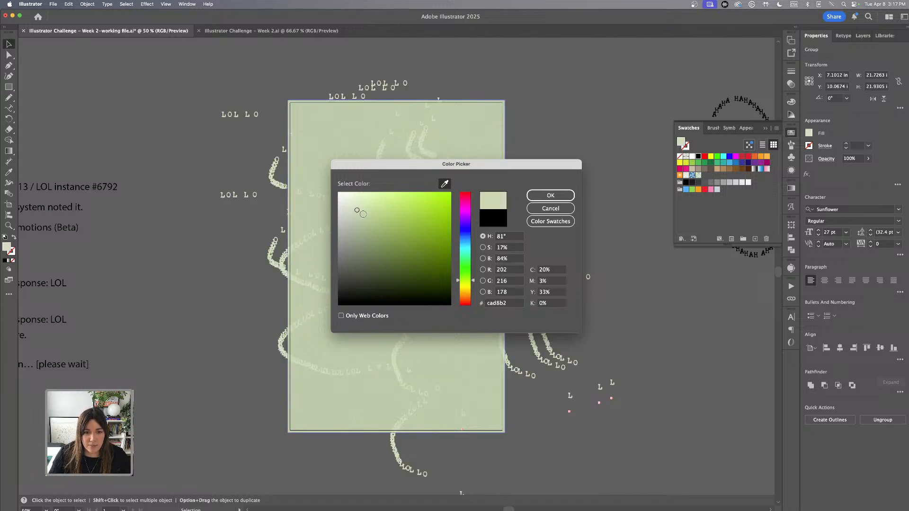
left_click_drag(363, 214, 378, 237)
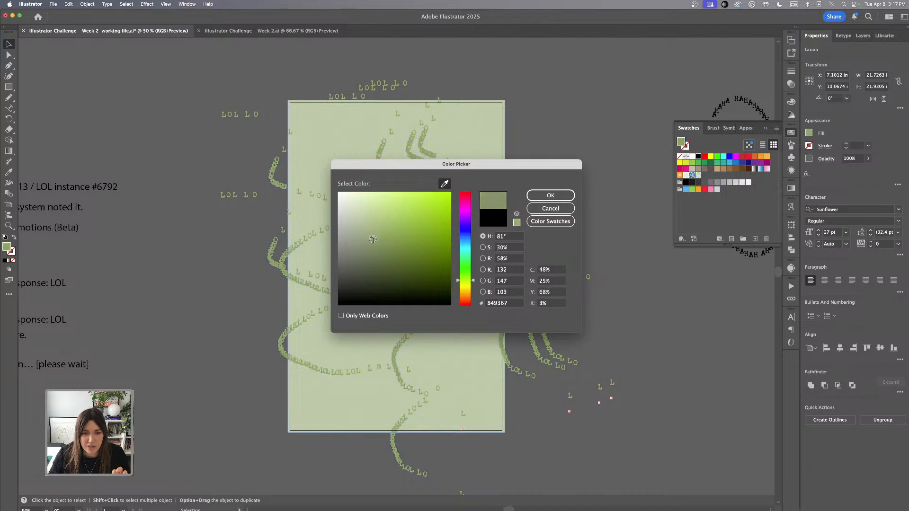
left_click(551, 195)
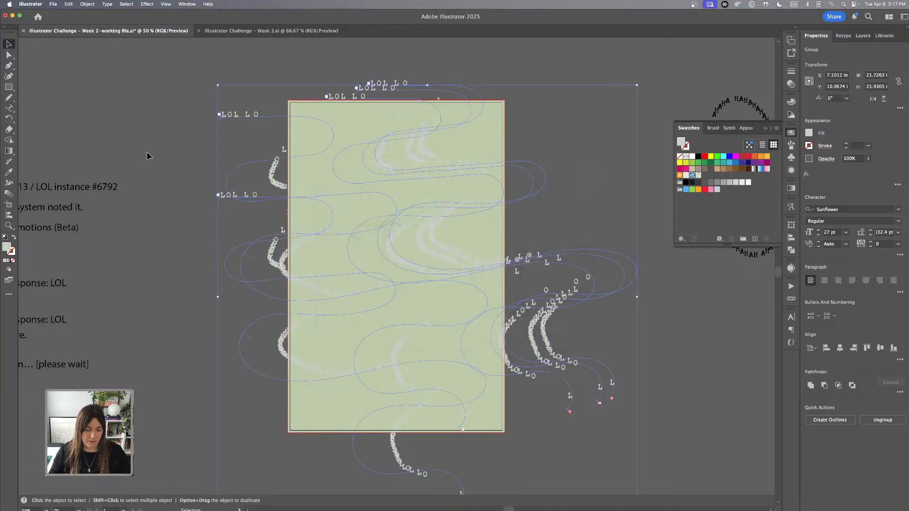
- Set the fill of the LOL text group to muted olive green 8c9b6f
left_click(6, 260)
double_click(7, 247)
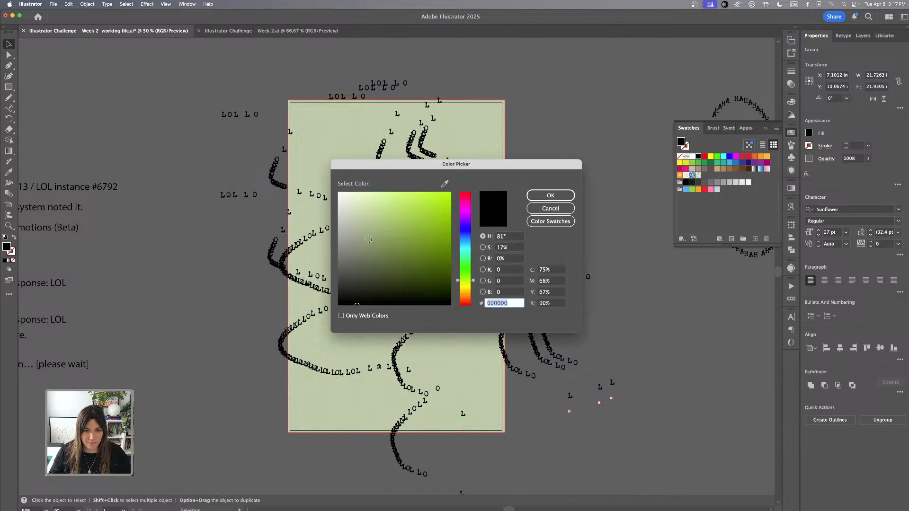
left_click_drag(357, 230, 370, 236)
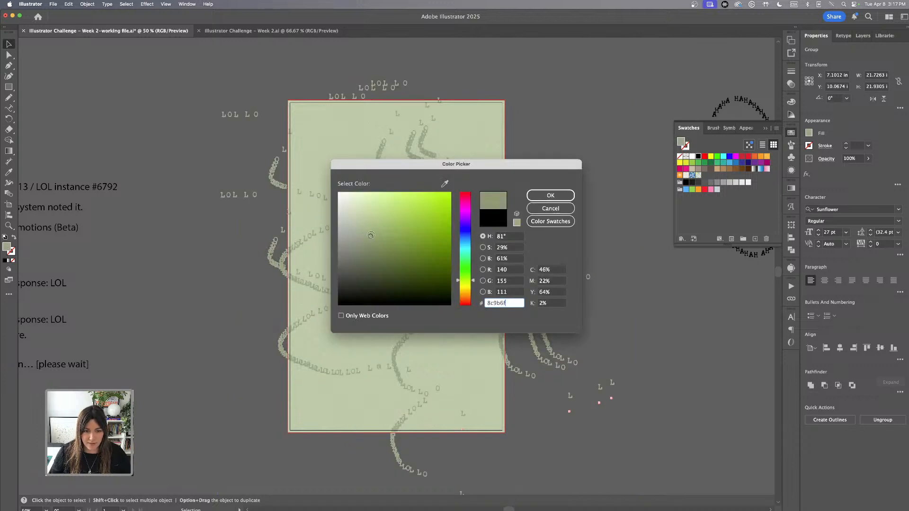
left_click(552, 196)
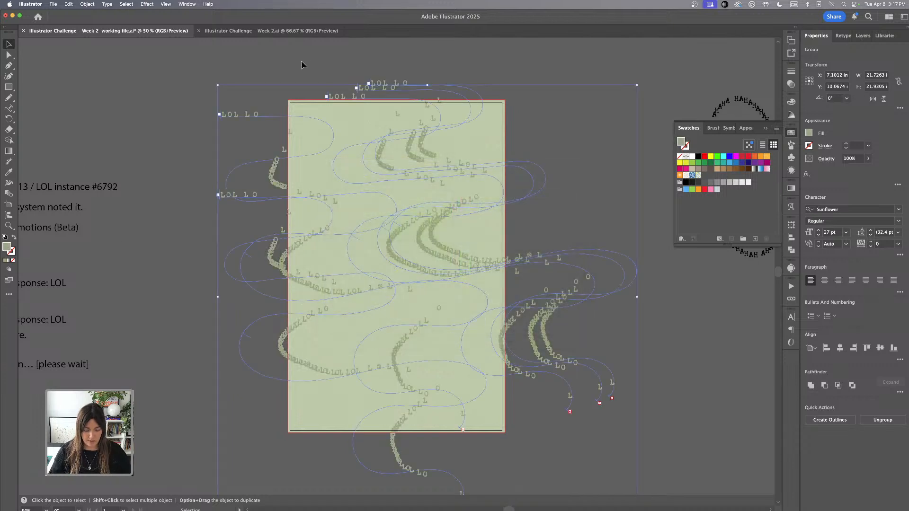
- Lock the LOL text group and the grained background on the artboard
left_click(287, 54)
key("super+a")
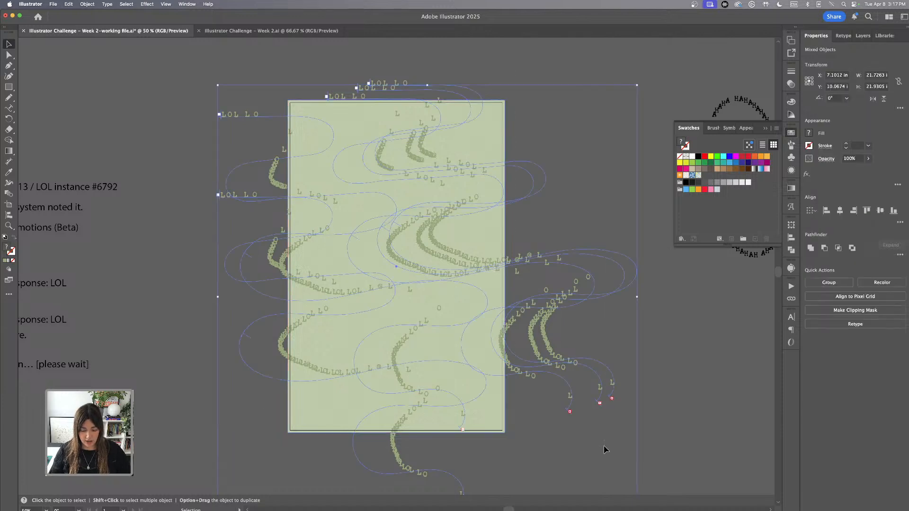
key("a")
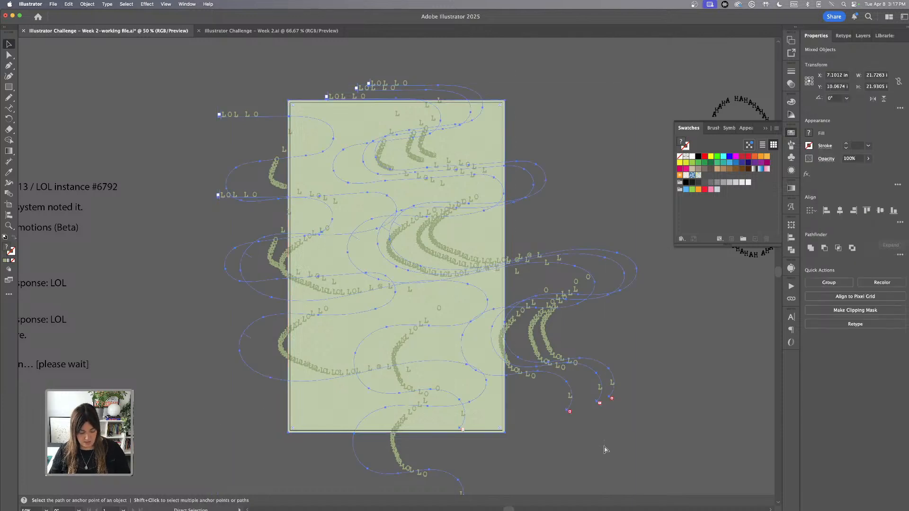
key("super+2")
- Set the font of the grouped phrase lines beside the artboard to Sunflower
scroll(379, 77, "left", 2)
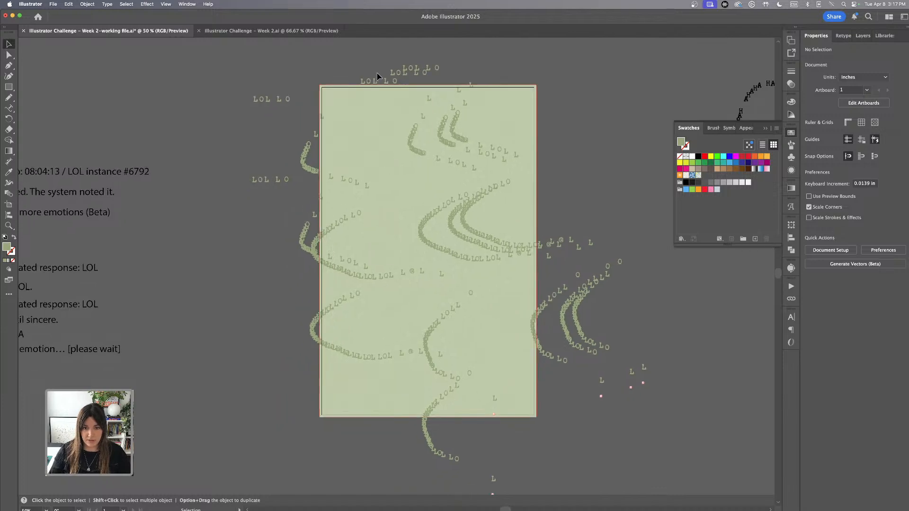
key("super+equal")
key("space")
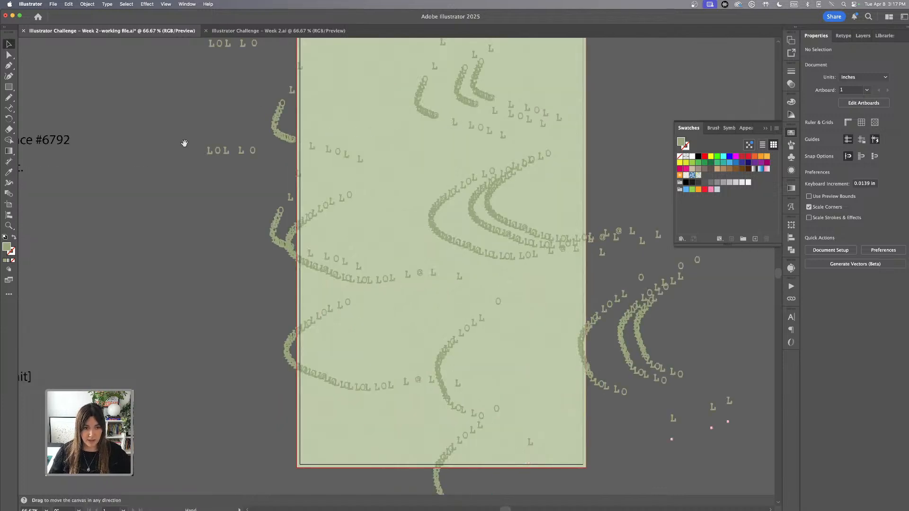
left_click_drag(184, 143, 396, 173)
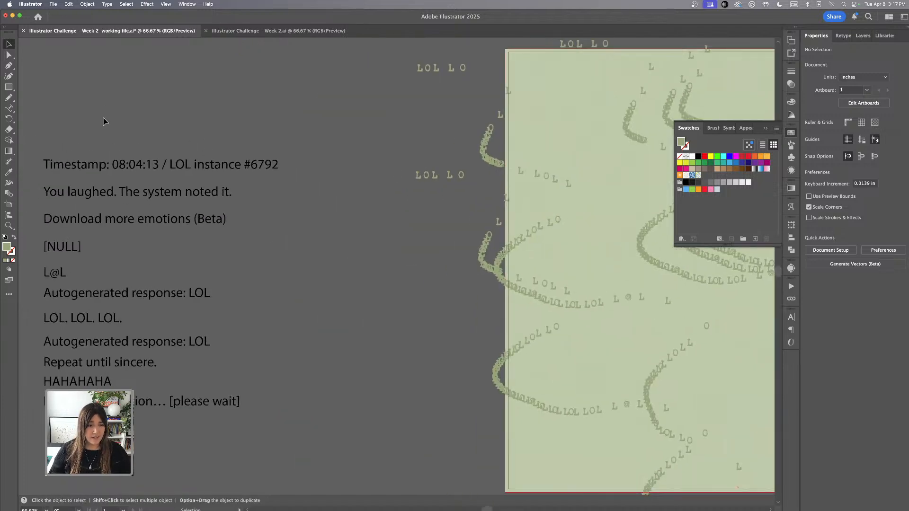
left_click_drag(259, 473, 260, 455)
scroll(223, 341, "down", 1)
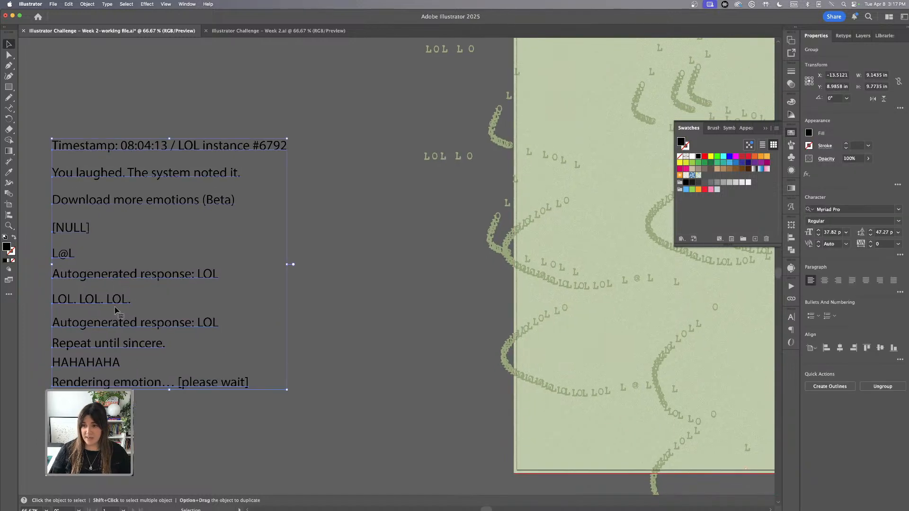
left_click(898, 210)
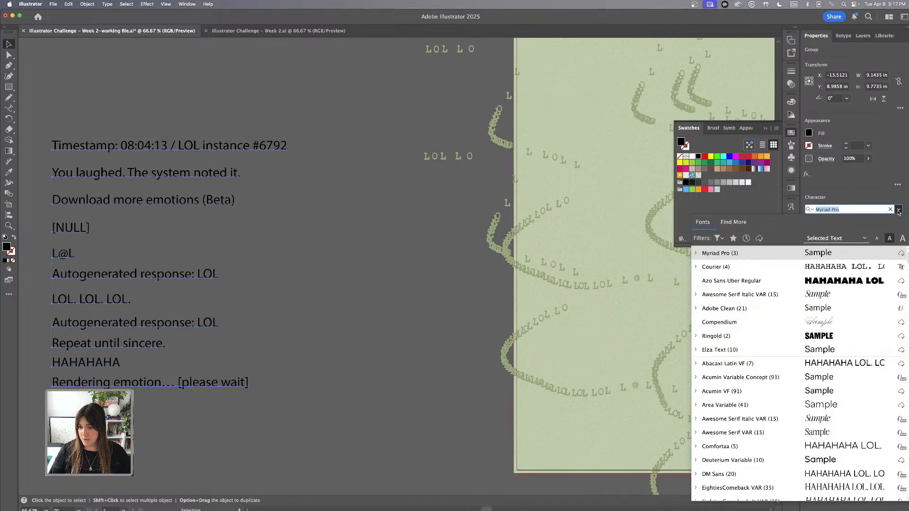
scroll(759, 281, "up", 1)
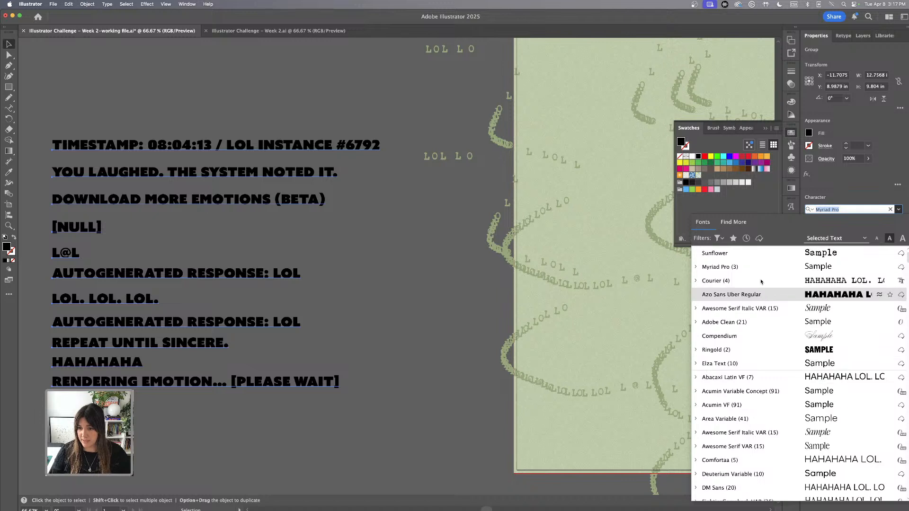
left_click(817, 254)
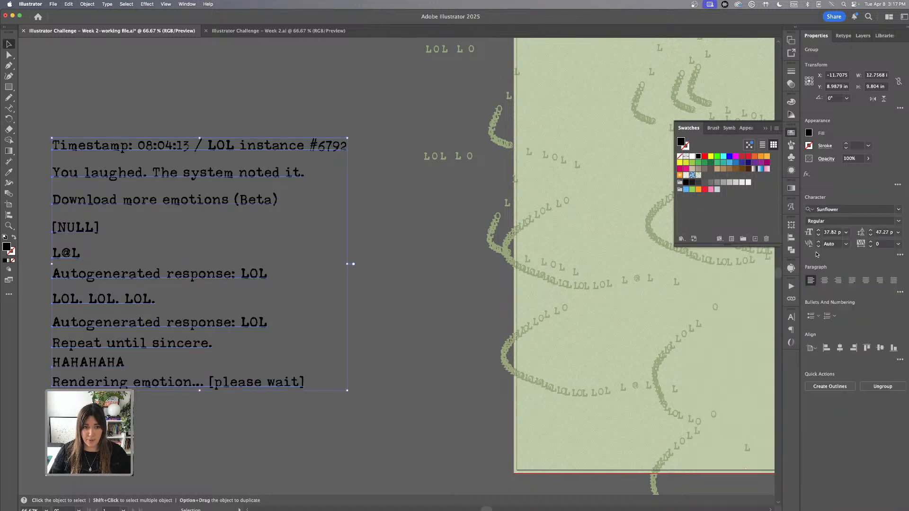
left_click(241, 107)
- Ungroup the block of phrase lines into separate text objects
scroll(107, 92, "right", 3)
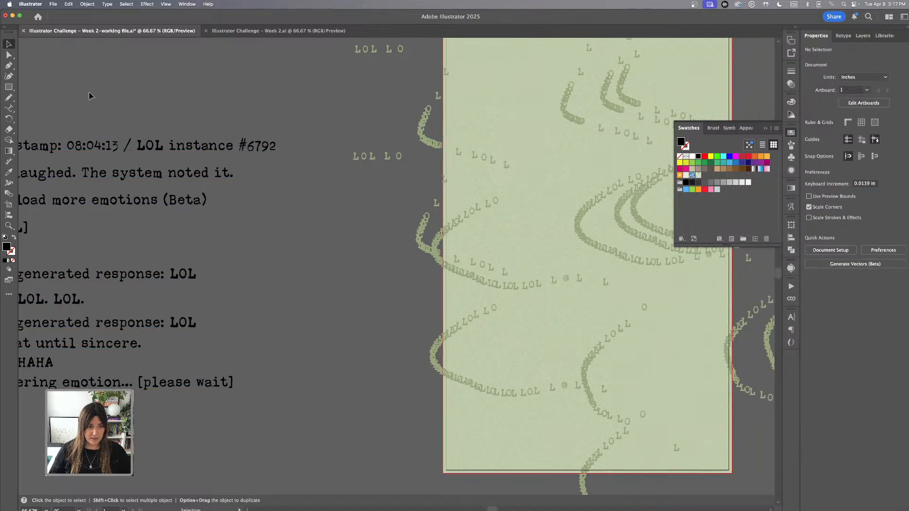
left_click(147, 142)
key("super+minus")
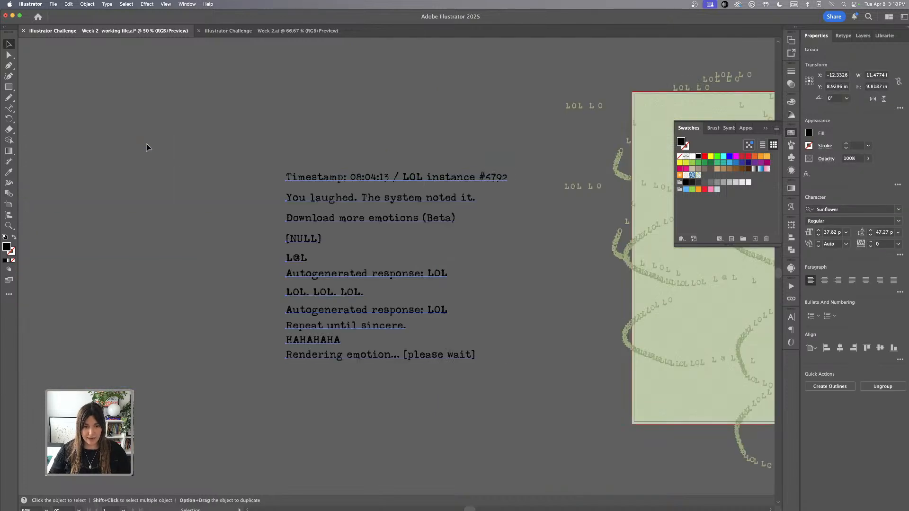
scroll(355, 156, "right", 3)
scroll(409, 157, "right", 2)
left_click(765, 129)
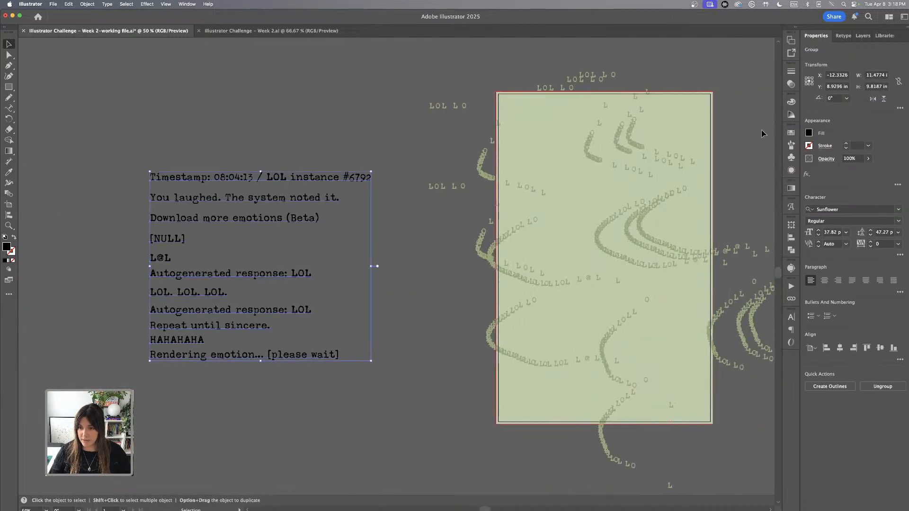
scroll(540, 165, "right", 3)
scroll(541, 165, "left", 2)
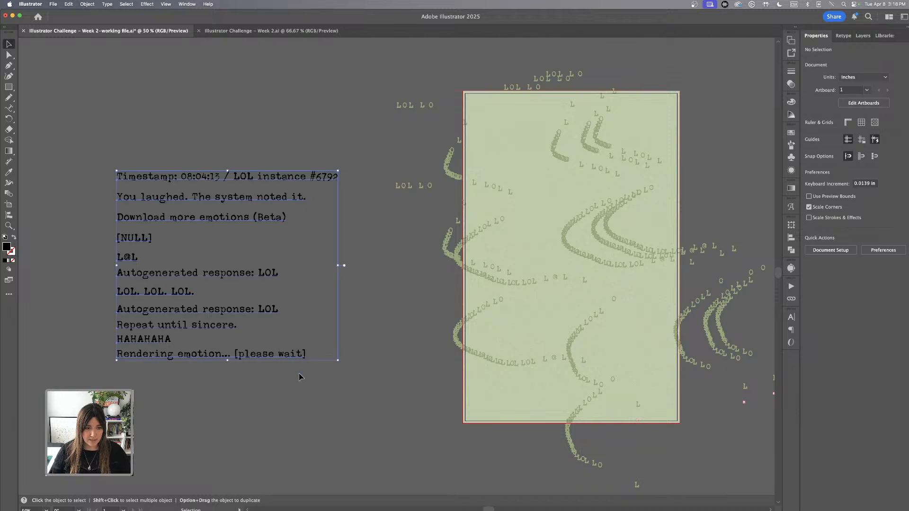
scroll(378, 298, "right", 3)
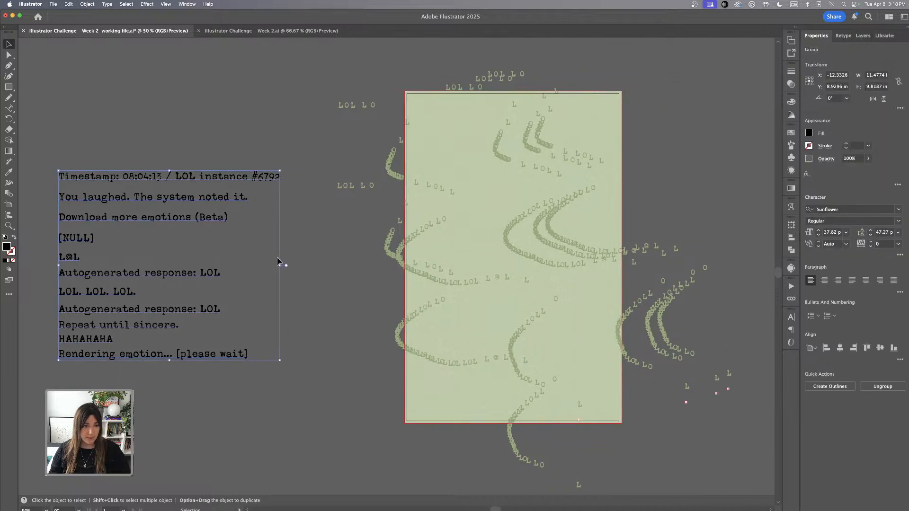
left_click(203, 163)
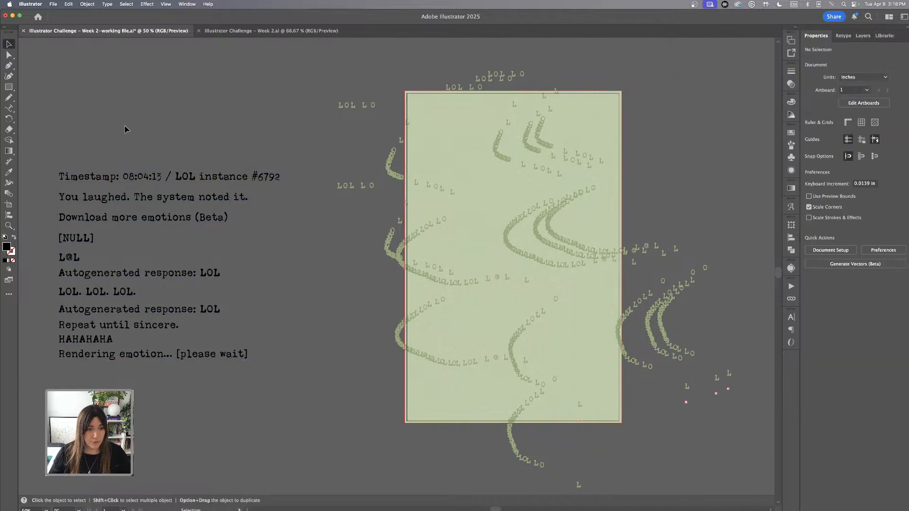
- Set the font size of all the phrase lines to 16 pt and move the block closer to the artboard
left_click_drag(166, 256, 232, 380)
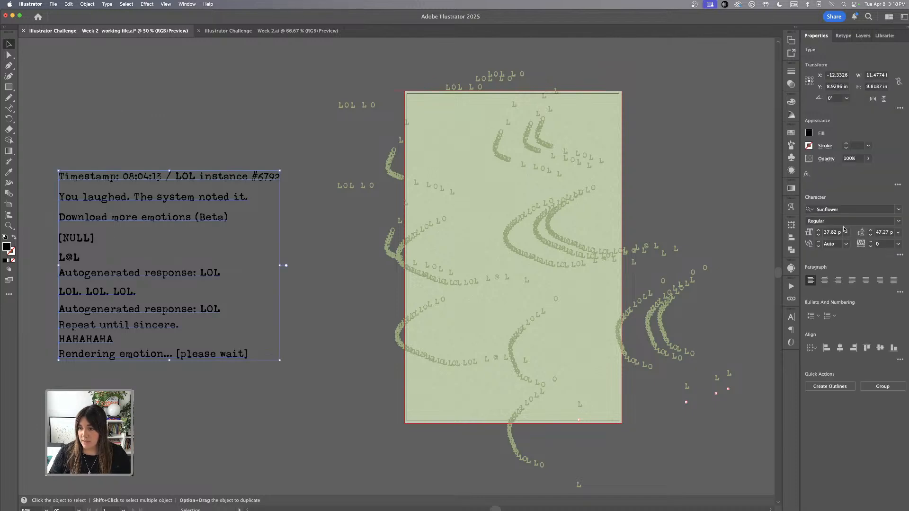
left_click(847, 232)
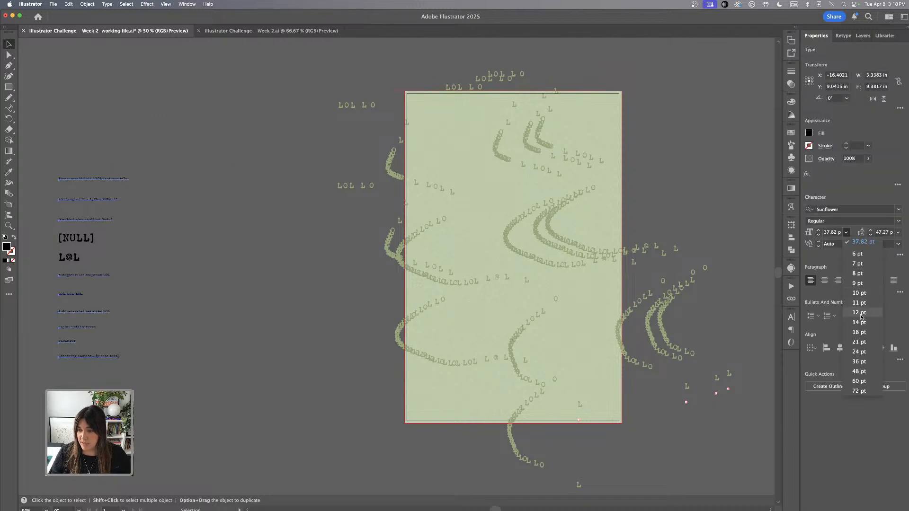
left_click(334, 228)
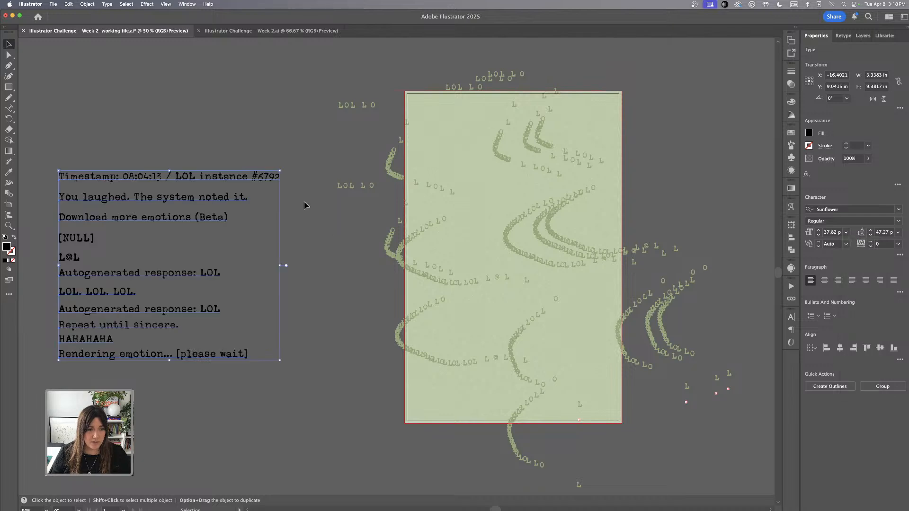
left_click(307, 205)
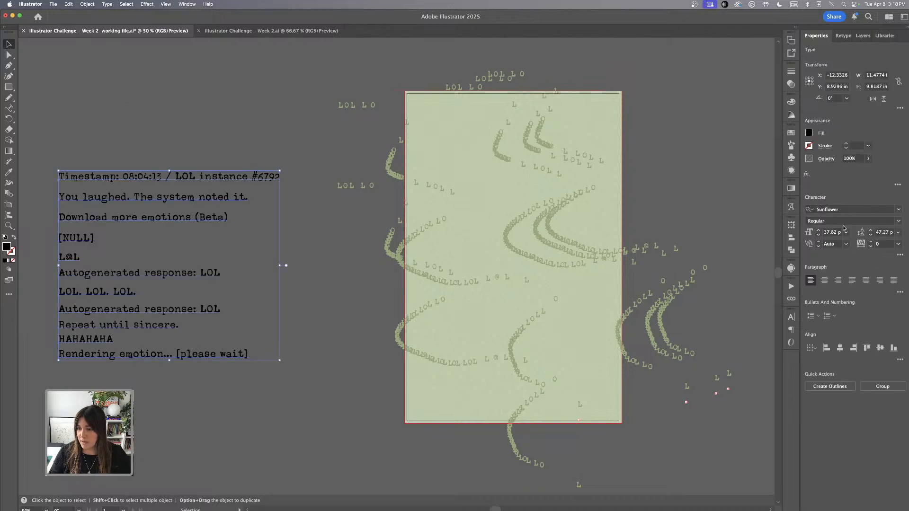
left_click(848, 232)
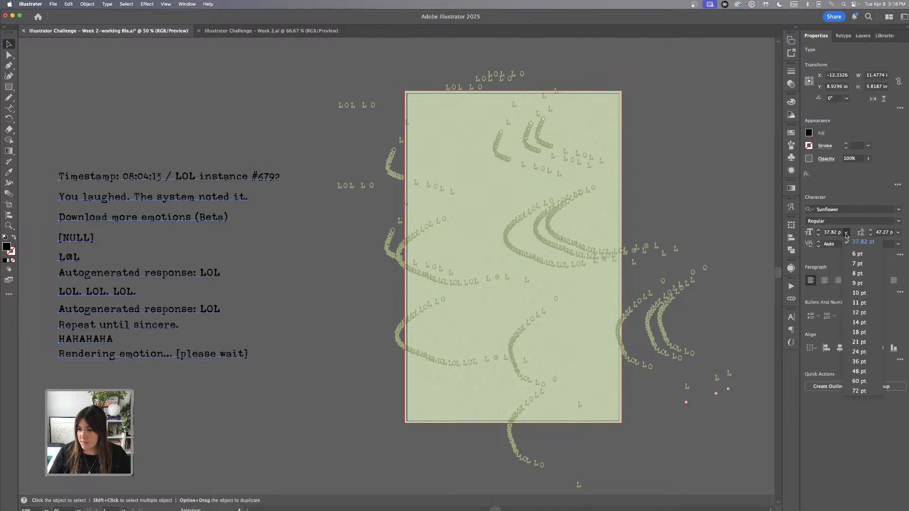
left_click(862, 322)
left_click(33, 152)
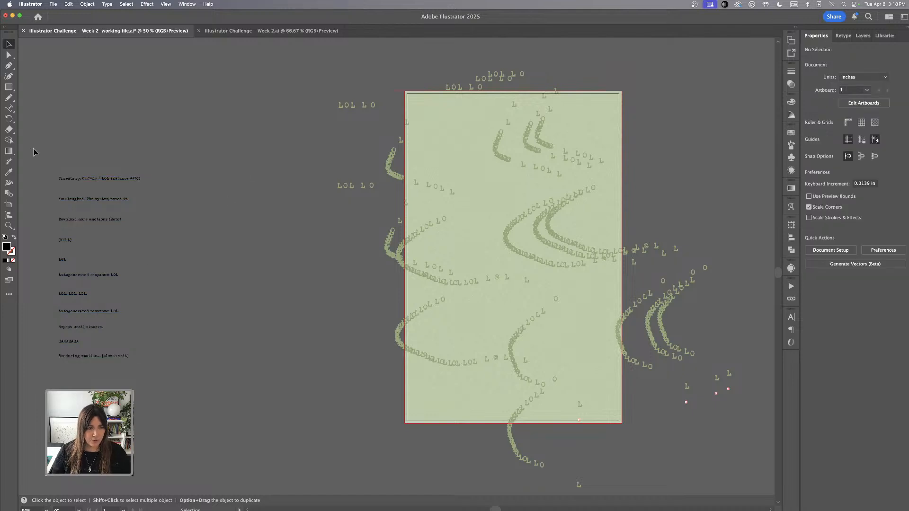
left_click(114, 223)
left_click_drag(115, 224, 201, 178)
left_click(820, 234)
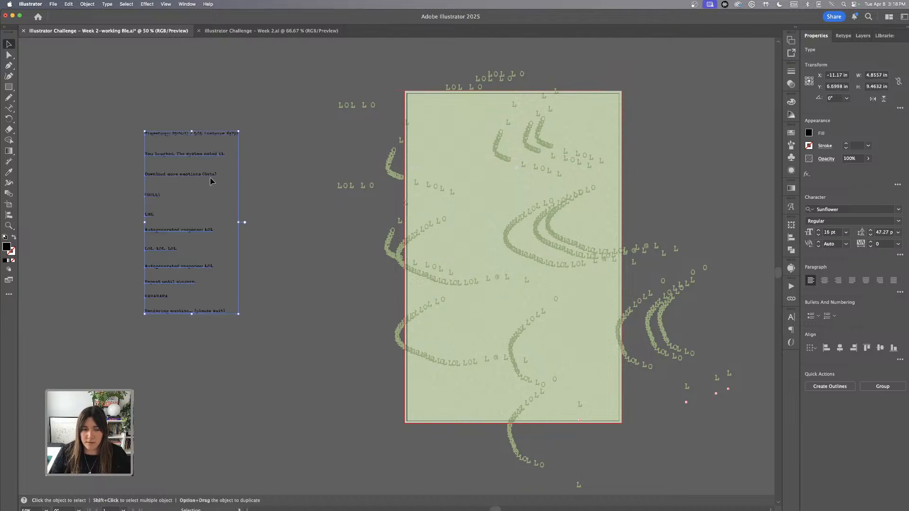
left_click(138, 105)
left_click_drag(227, 251, 258, 224)
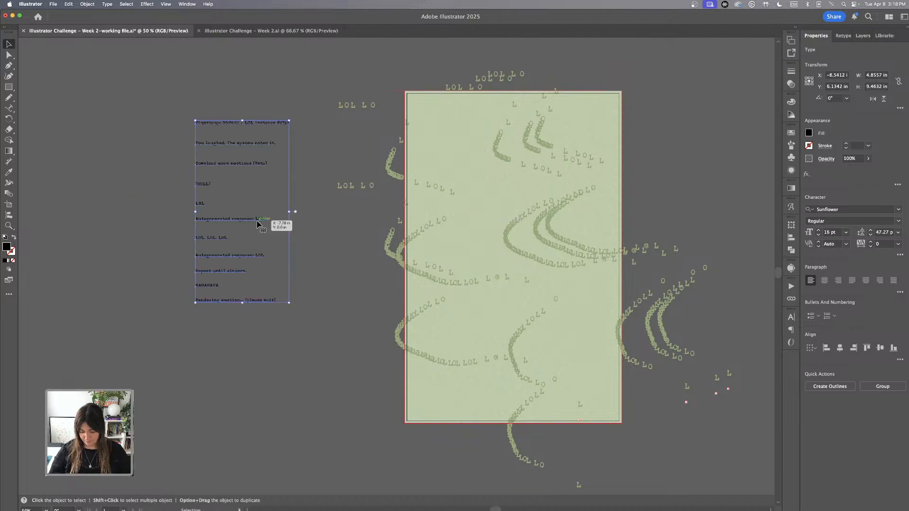
- Place the timestamp line in the poster's upper-left corner and a copy rotated 270° along the lower right edge
key("super+equal")
left_click_drag(505, 266, 329, 259)
left_click(209, 92)
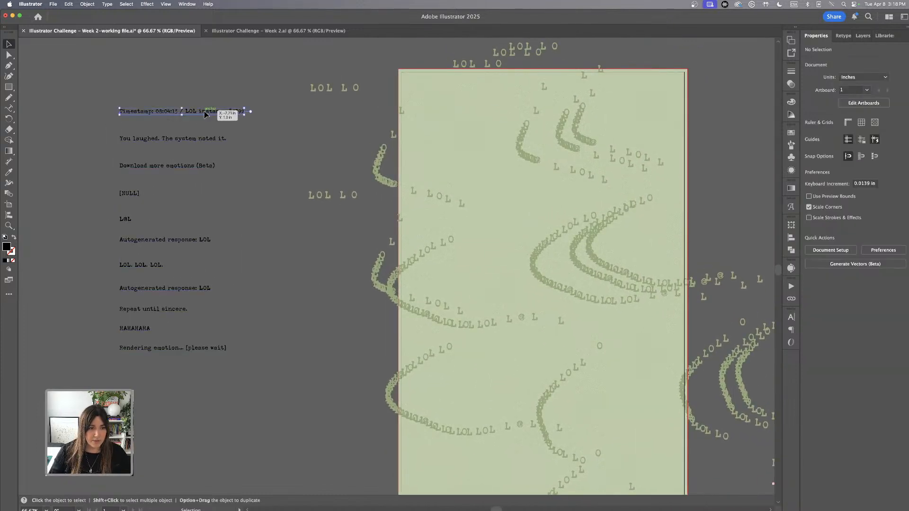
left_click_drag(222, 115, 583, 442)
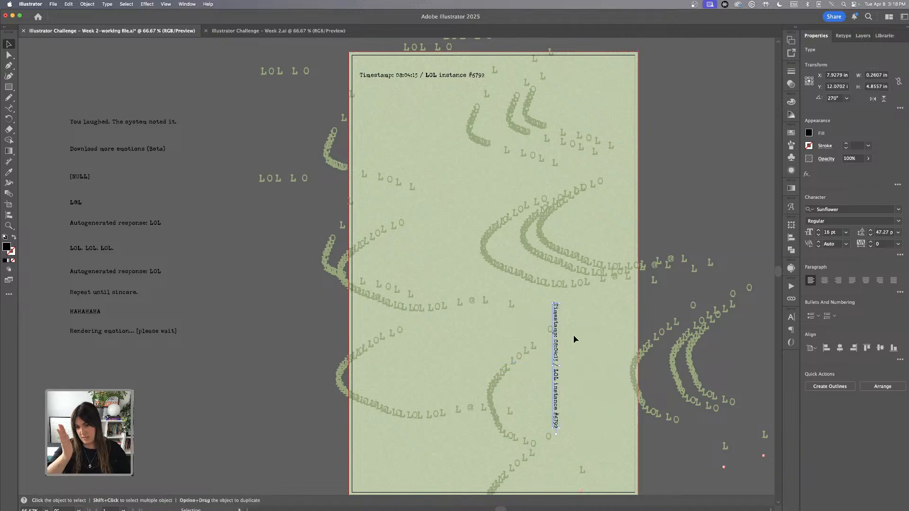
left_click_drag(556, 345, 624, 391)
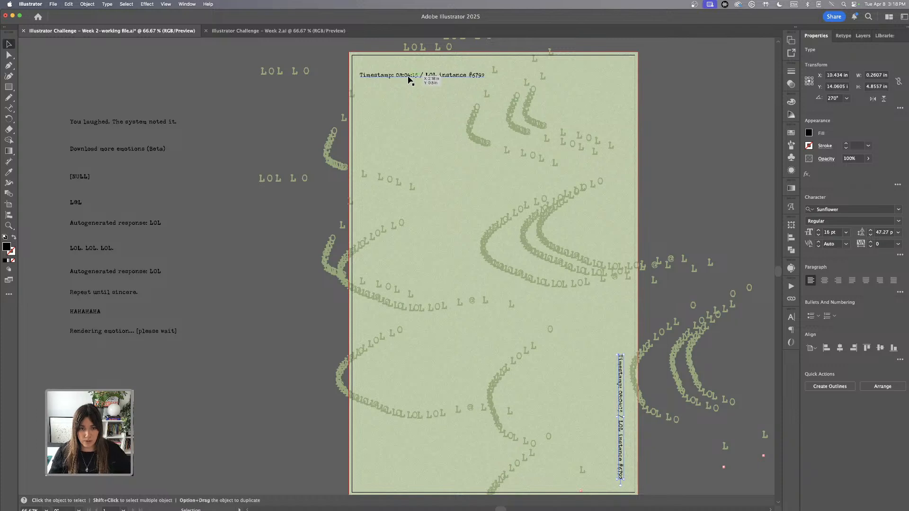
- Group the two timestamp lines and centre the group horizontally and vertically on the artboard
left_click(441, 78, "shift")
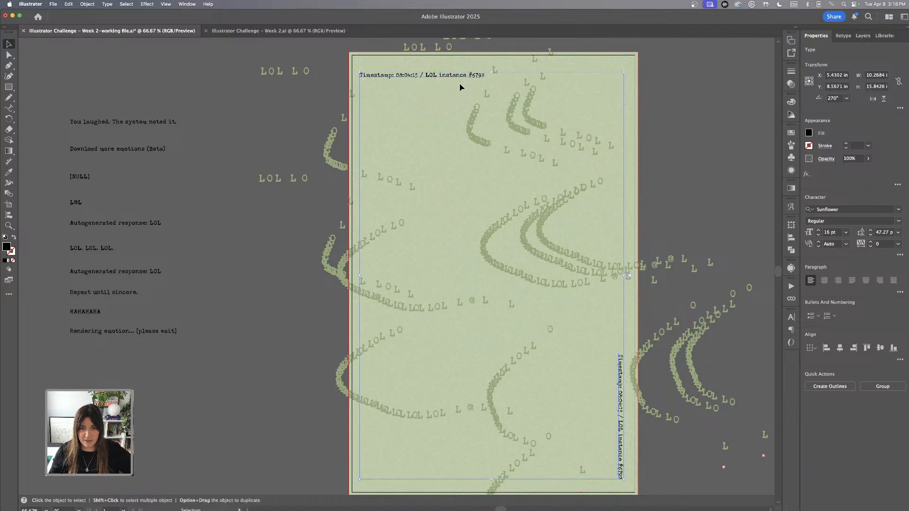
key("super+g")
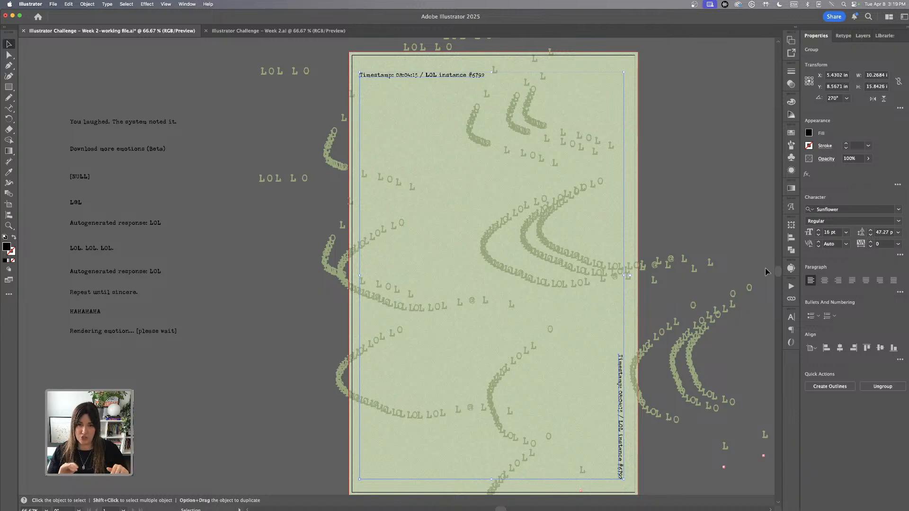
left_click(841, 349)
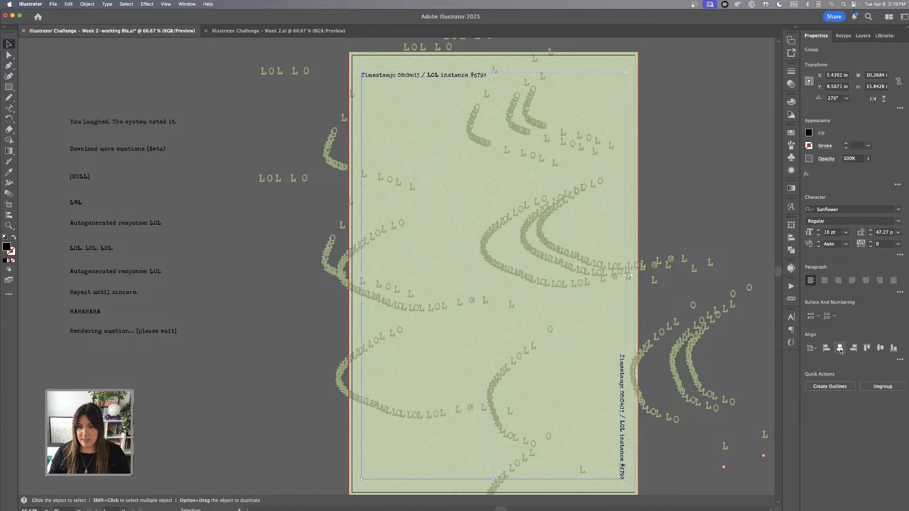
left_click(881, 349)
left_click(691, 204)
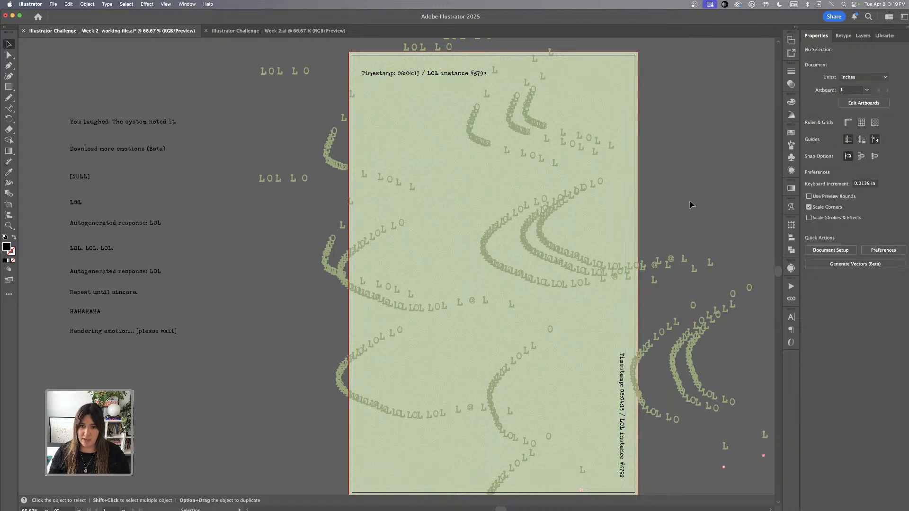
- Move the "Download more emotions (Beta)" line above the others and bring all the remaining phrase lines to the front
scroll(690, 205, "down", 1)
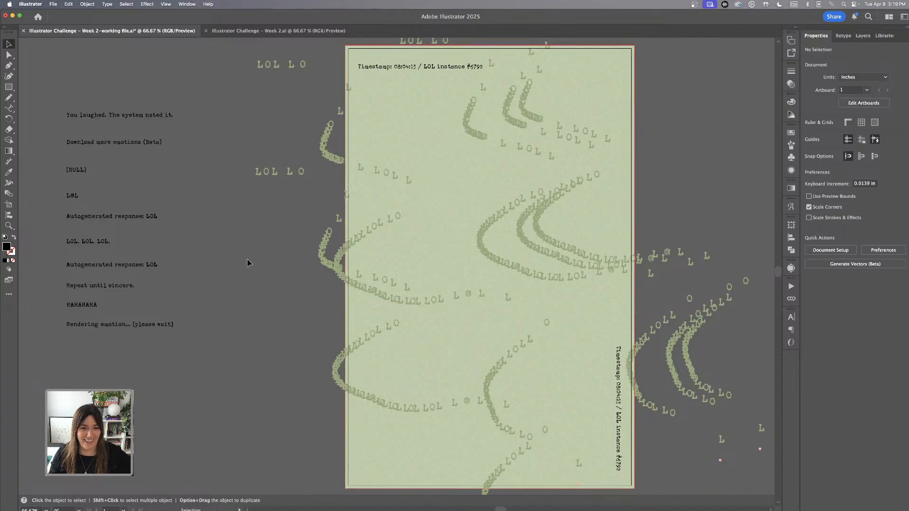
scroll(248, 260, "up", 3)
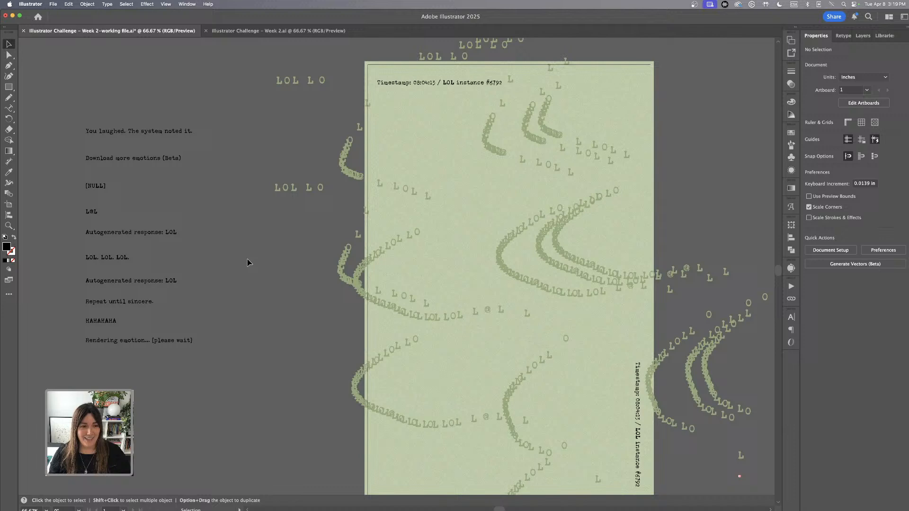
left_click(161, 160)
left_click_drag(161, 160, 119, 107)
left_click_drag(80, 71, 223, 400)
left_click(87, 4)
mouse_move(118, 22)
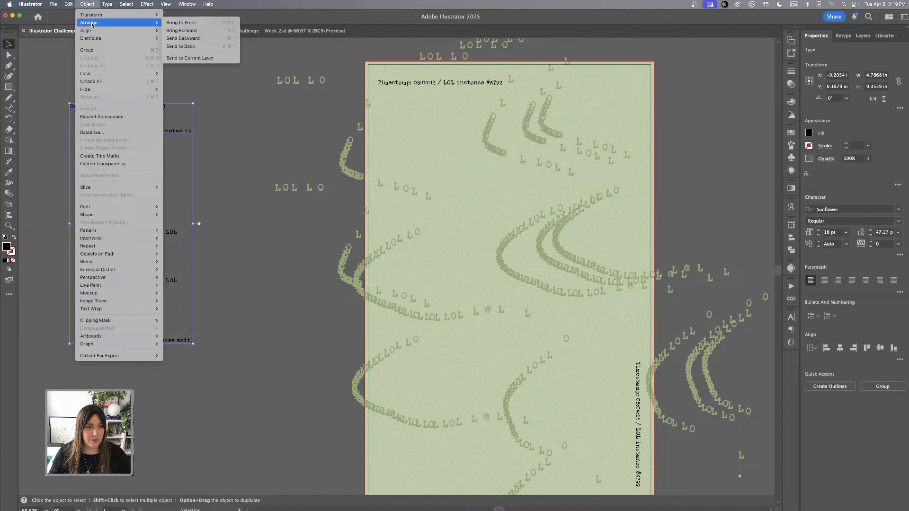
left_click(180, 25)
left_click(239, 126)
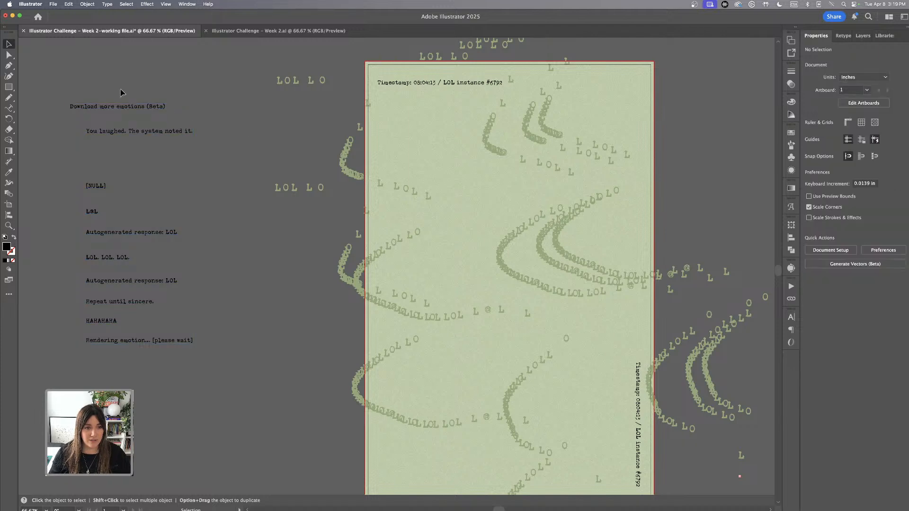
- Place the "Download more emotions (Beta)" line on the upper part of the poster, above the cluster of LOL curves
left_click_drag(135, 108, 505, 192)
left_click(497, 215)
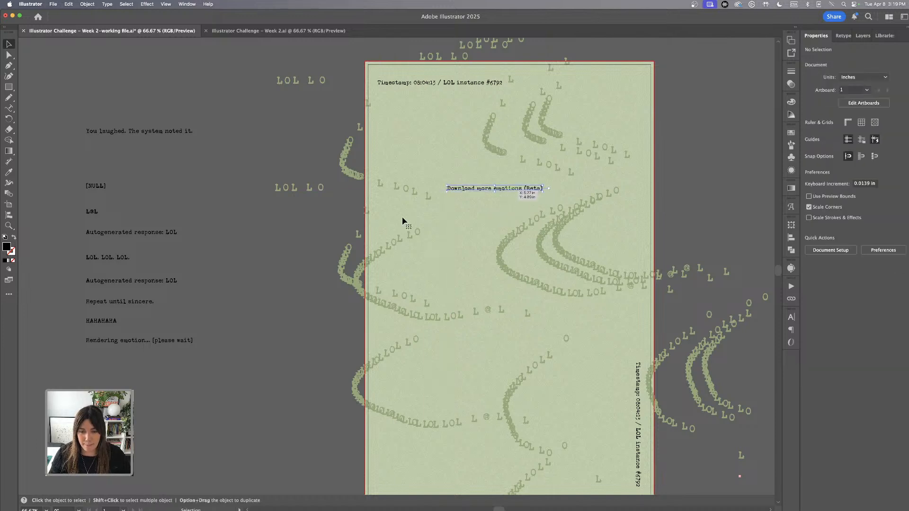
- Place the "[NULL]" line on the poster directly beneath "Download more emotions (Beta)", flush with its left edge
scroll(230, 221, "down", 2)
left_click_drag(100, 153, 462, 164)
left_click(266, 124)
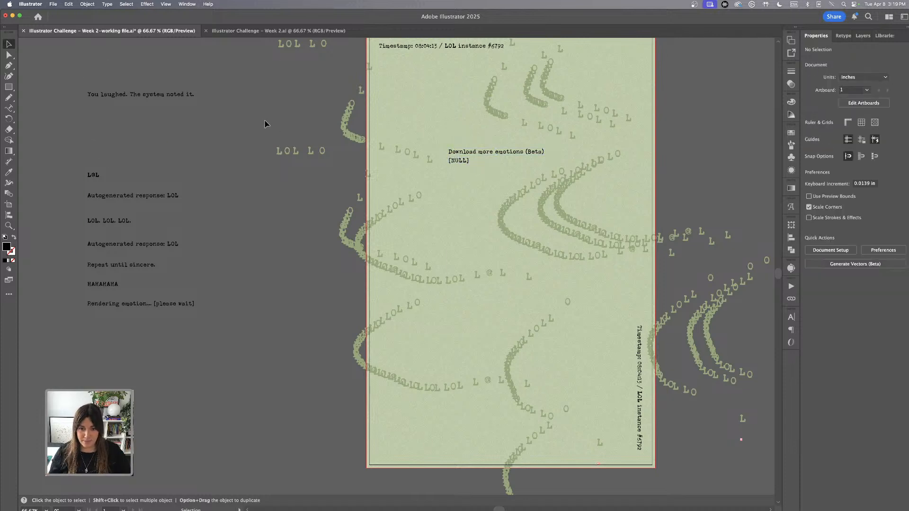
- Stack three copies of "Repeat until sincere." on the poster's lower half and align their left edges
left_click_drag(118, 269, 515, 328)
left_click(461, 299)
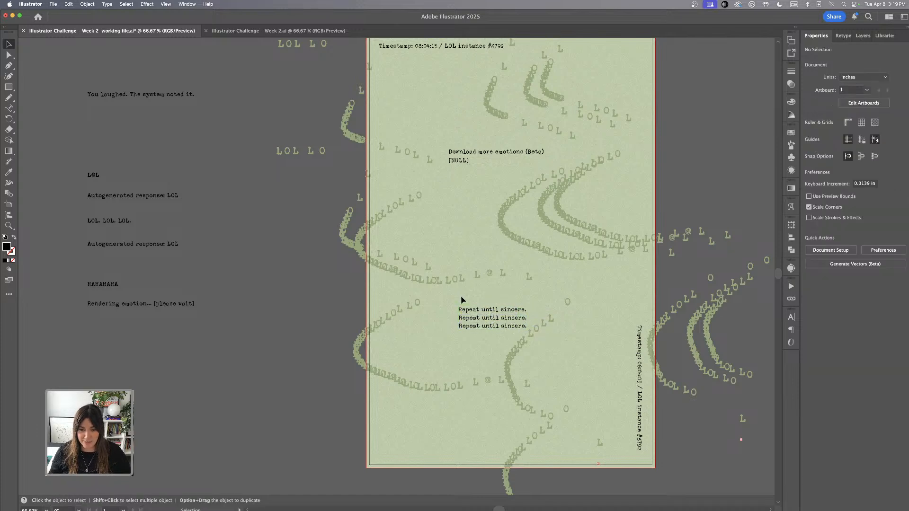
left_click_drag(453, 299, 477, 338)
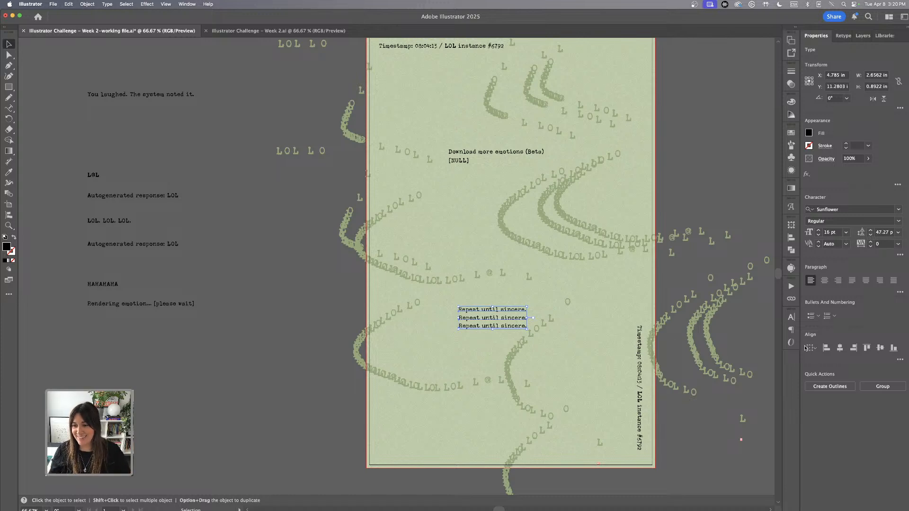
left_click(826, 348)
left_click(900, 360)
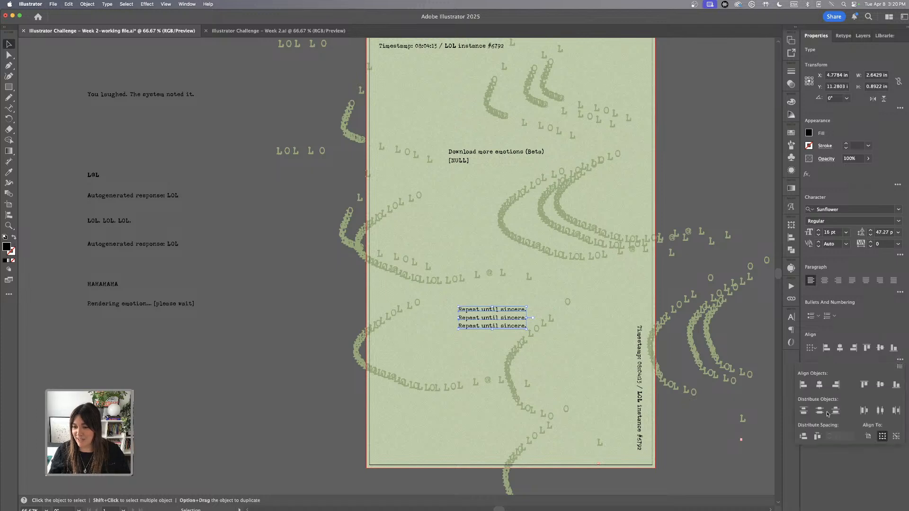
left_click(532, 302)
left_click(531, 298)
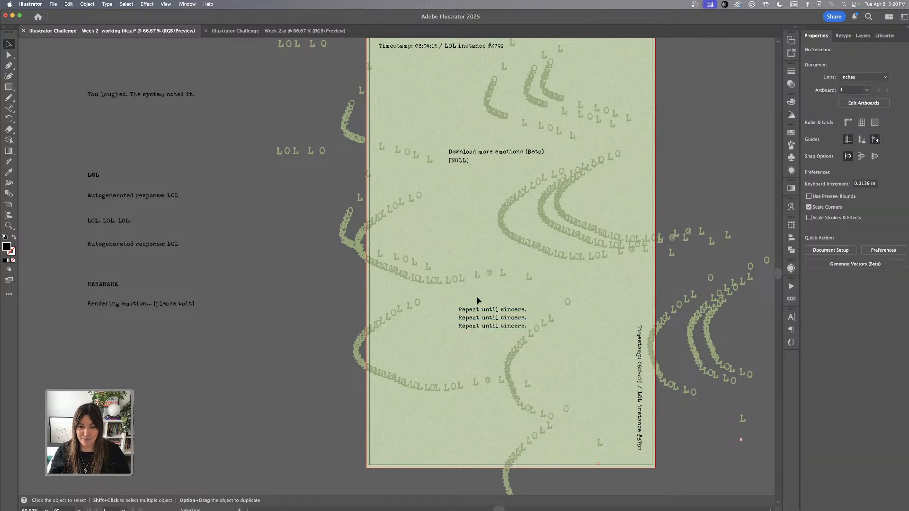
- Move the three-line "Repeat until sincere." stack beside the rotated timestamp near the poster's right edge
left_click_drag(476, 297, 600, 369)
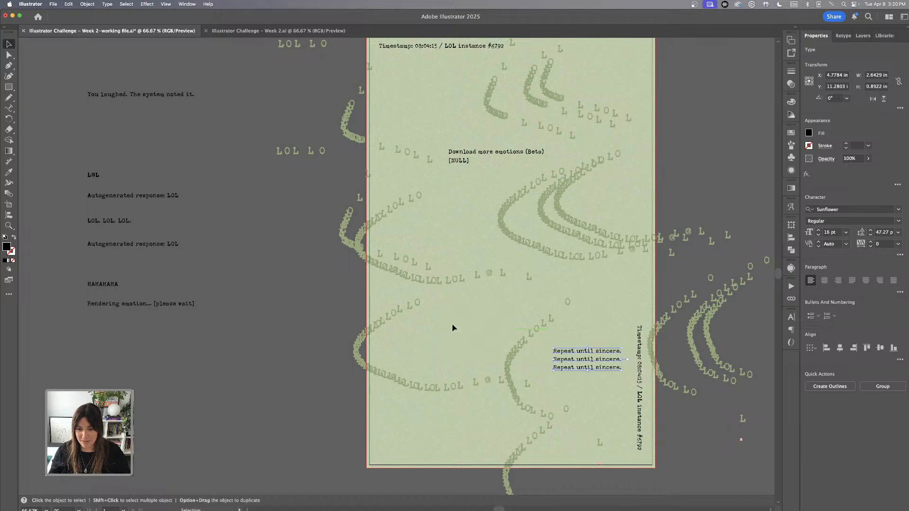
left_click(607, 351)
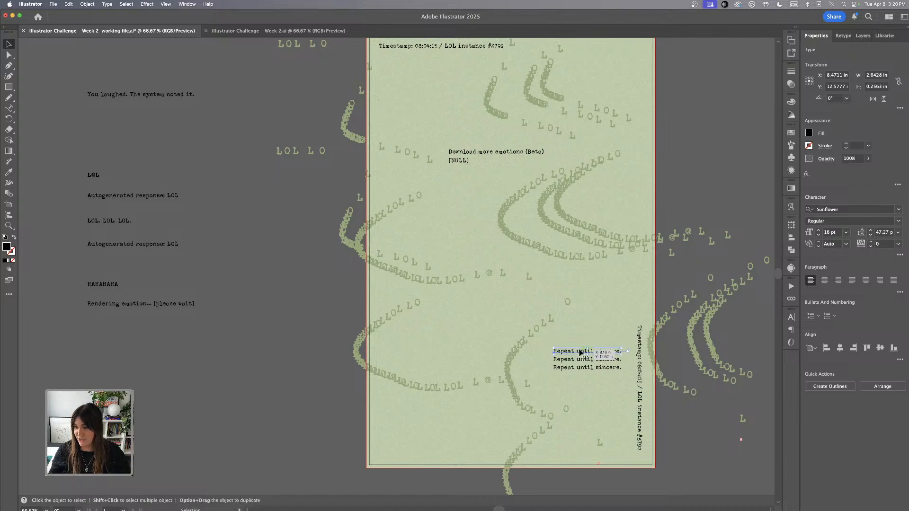
left_click(602, 332)
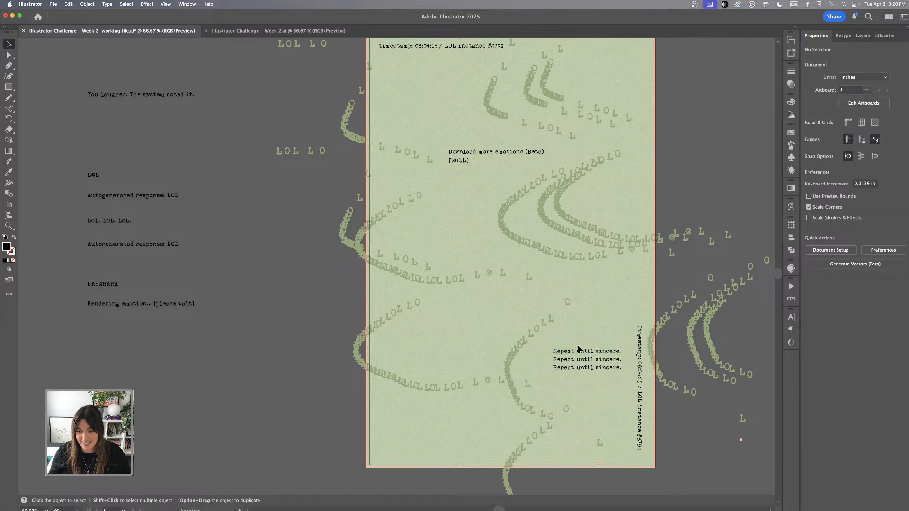
- Place a copy of one "Repeat until sincere." line in the poster's upper left area, below the horizontal timestamp
left_click(598, 351)
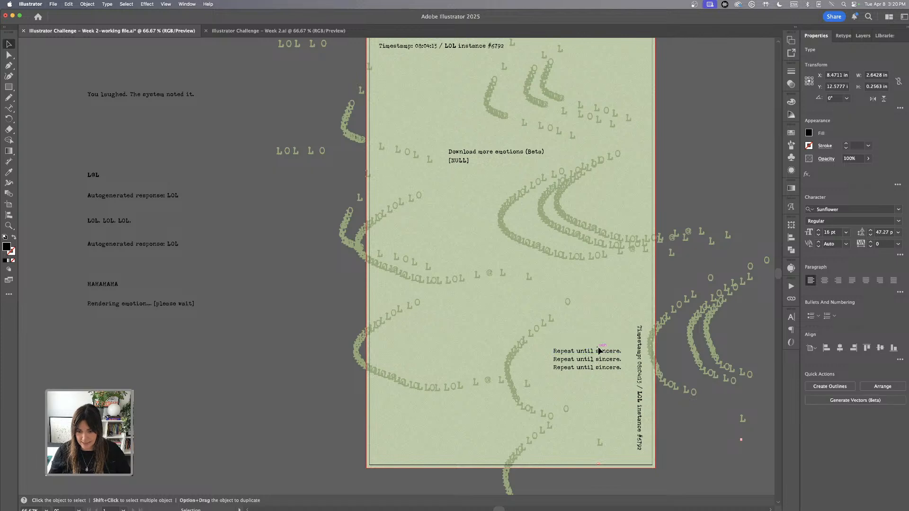
left_click(600, 353)
left_click_drag(600, 353, 444, 110)
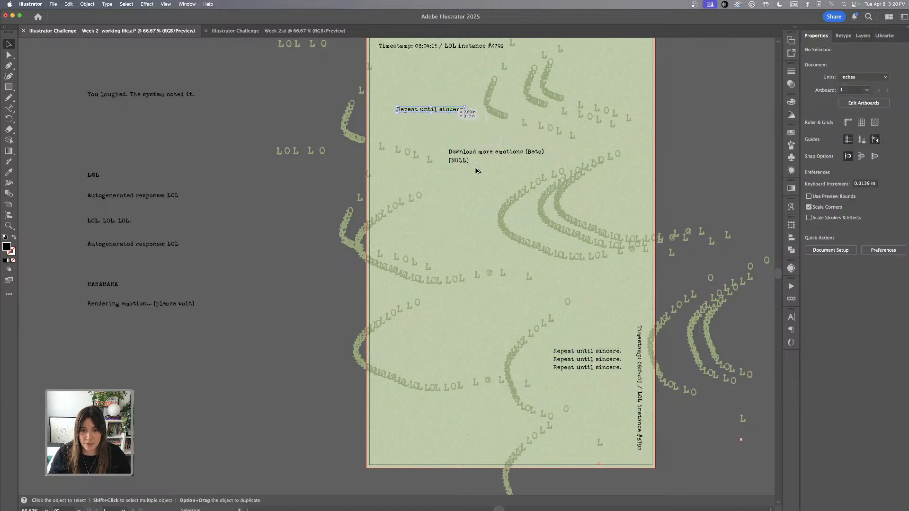
left_click(477, 171)
- Place one "Autogenerated response: LOL" line across the small LOL curves in the poster's upper right area
left_click_drag(126, 247, 604, 90)
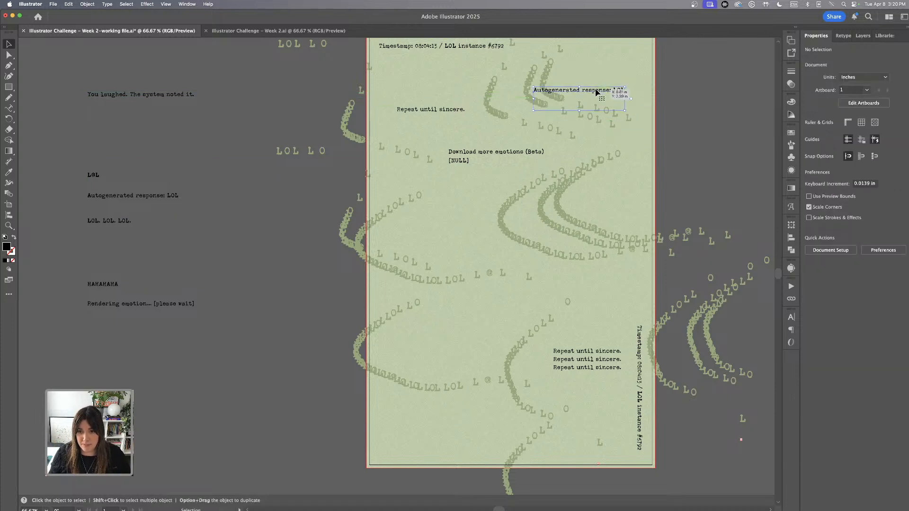
key("super+1")
scroll(568, 142, "down", 5)
scroll(568, 142, "left", 6)
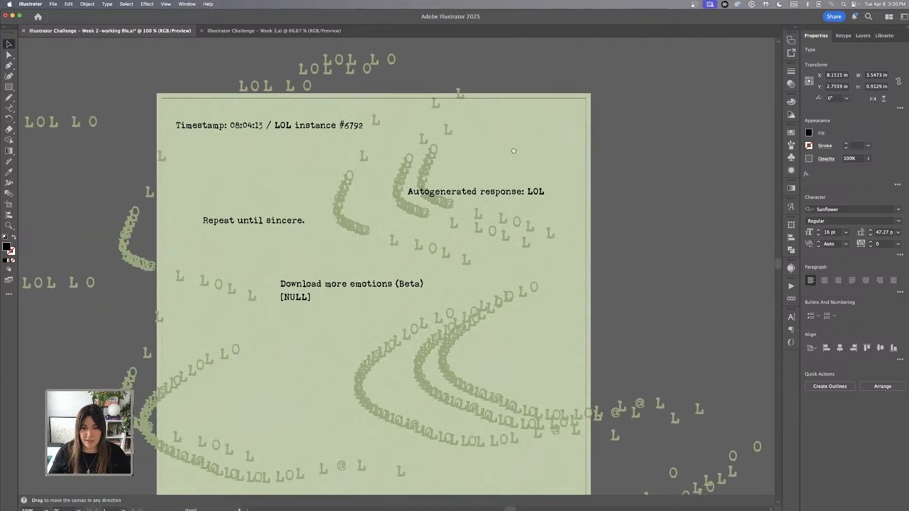
left_click_drag(504, 194, 510, 197)
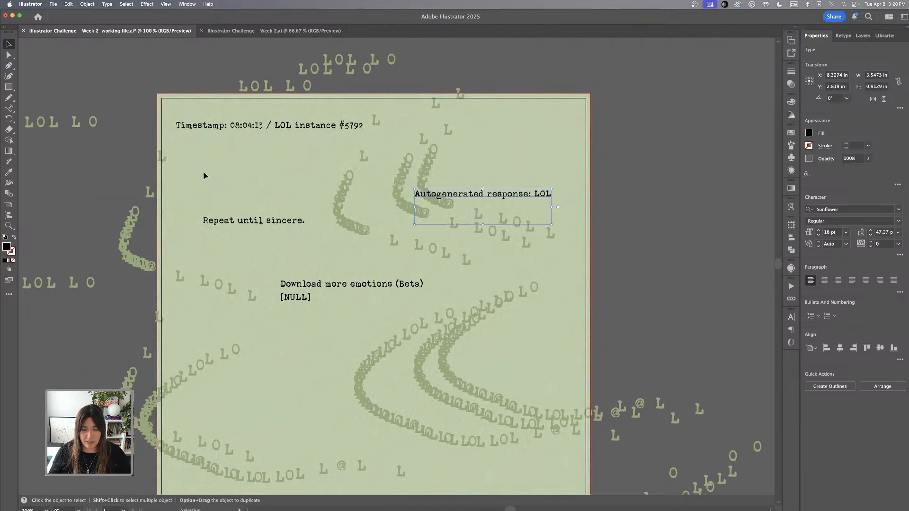
- Remove the empty lines beneath the "Autogenerated response: LOL" text on the poster
left_click(9, 108)
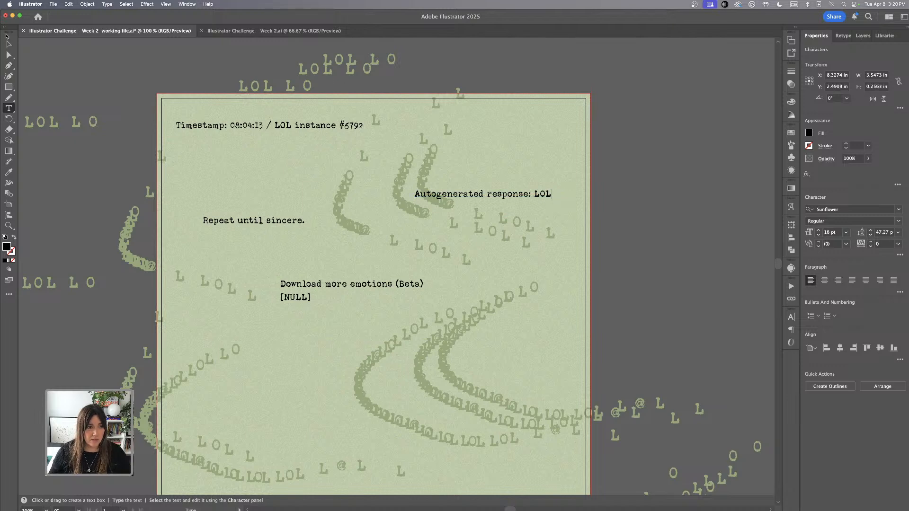
left_click(9, 44)
left_click(637, 250)
- Place a copy of the "Autogenerated response: LOL" line just above the "Repeat until sincere." stack, offset to its left
scroll(637, 250, "down", 3)
scroll(637, 250, "left", 4)
left_click(571, 162)
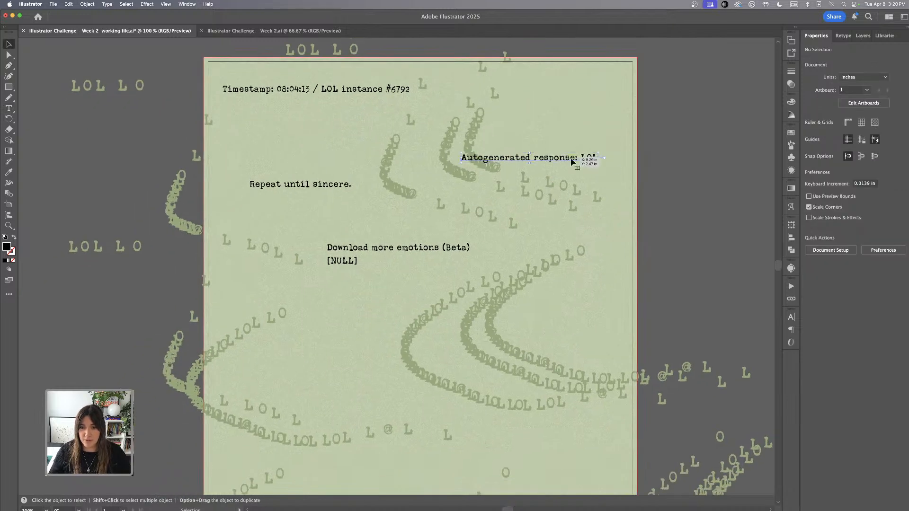
scroll(105, 189, "down", 2)
scroll(105, 188, "left", 4)
key("super+minus")
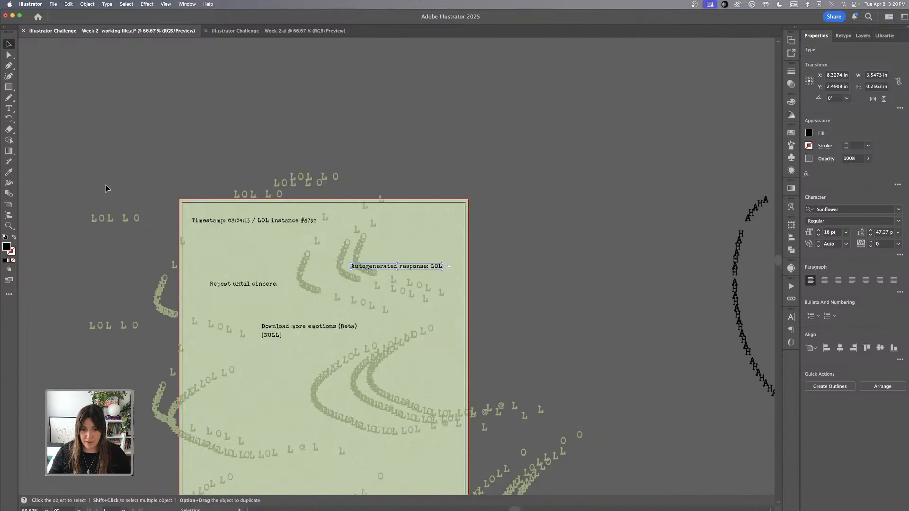
scroll(134, 219, "down", 4)
scroll(134, 220, "left", 4)
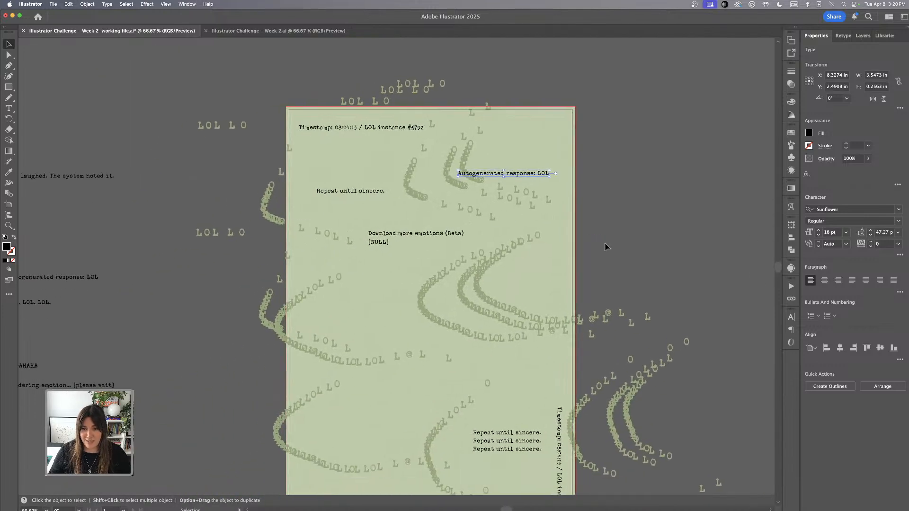
key("space")
left_click_drag(594, 251, 618, 201)
left_click_drag(561, 122, 410, 318)
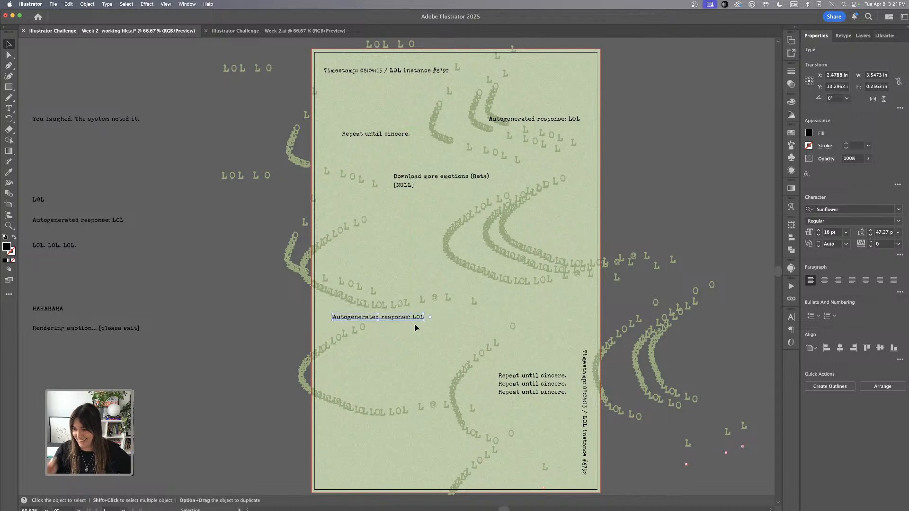
left_click_drag(404, 319, 514, 353)
- Place the "You laughed. The system noted it." line directly above the lower "Autogenerated response: LOL", with left edges aligned
scroll(106, 275, "down", 2)
scroll(105, 275, "left", 2)
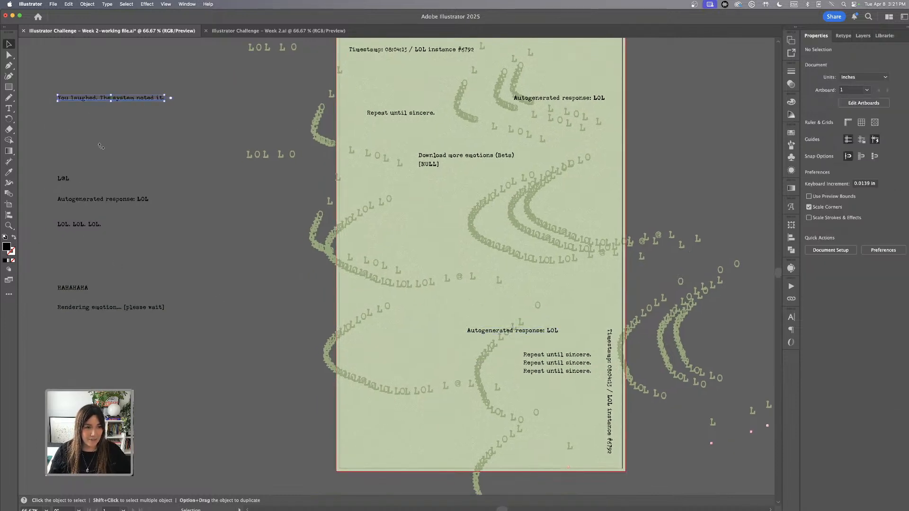
left_click_drag(114, 101, 557, 320)
left_click(564, 300)
scroll(561, 300, "down", 1)
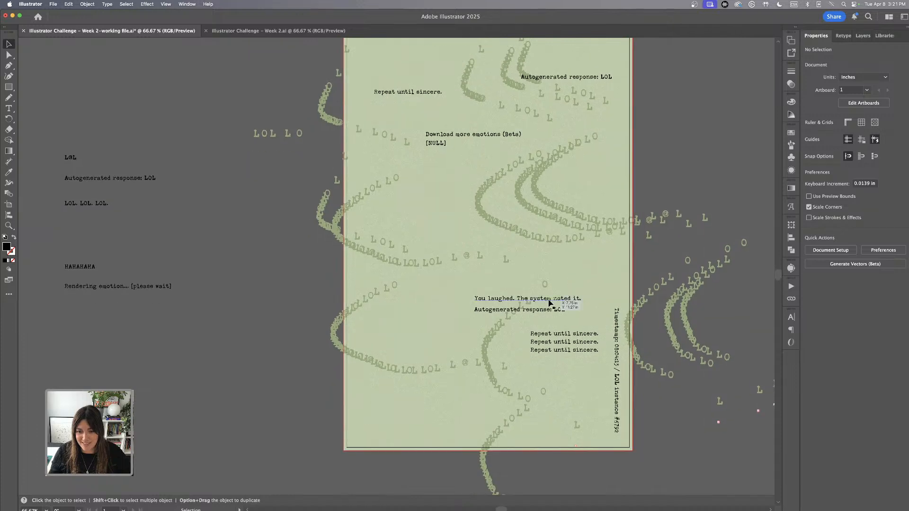
- Place a copy of "You laughed. The system noted it." in the poster's middle, left of the large LOL curves
left_click(563, 302)
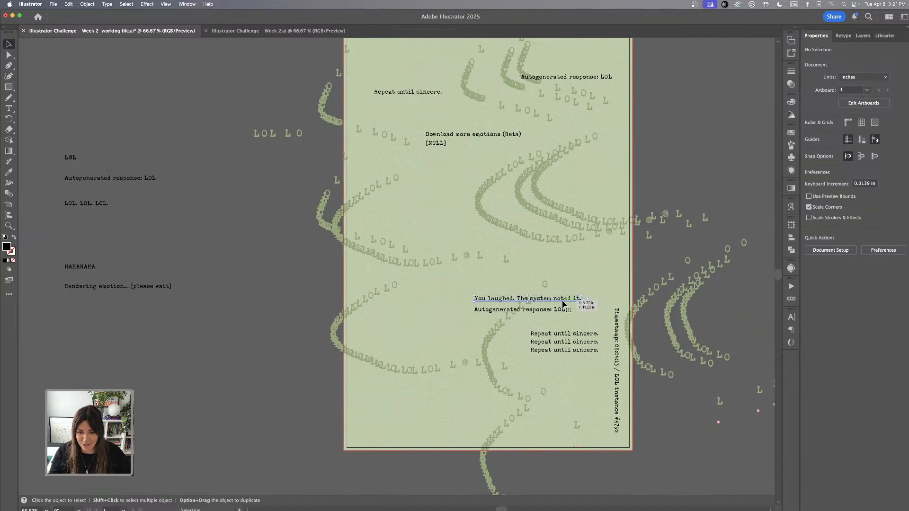
left_click_drag(564, 303, 446, 236)
left_click(551, 242)
scroll(544, 265, "up", 2)
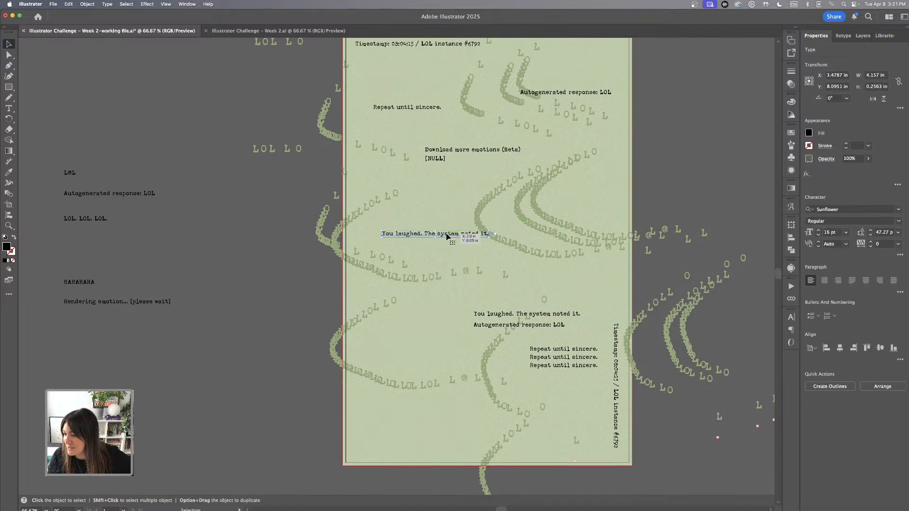
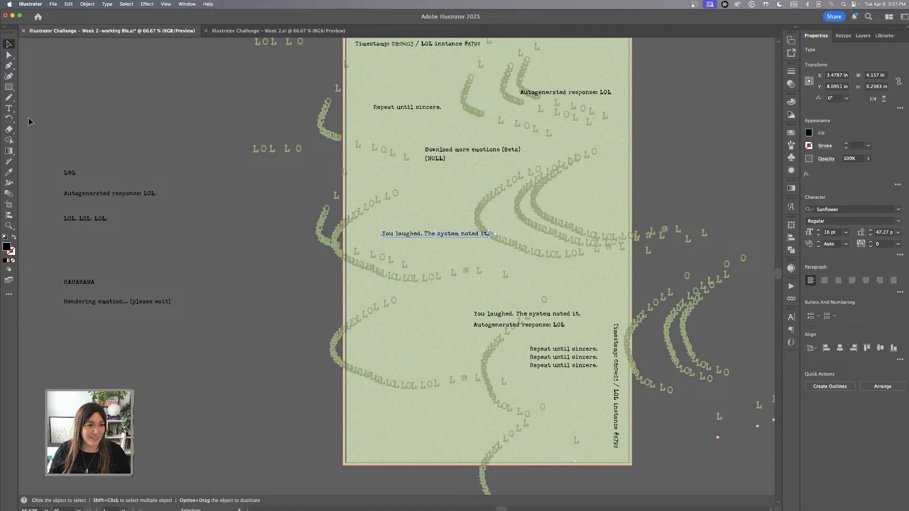
- Split "The system noted it." from the middle copy into its own line and place it below "[NULL]", over the large LOL curves
left_click(11, 110)
left_click_drag(424, 233, 495, 235)
key("ctrl+c")
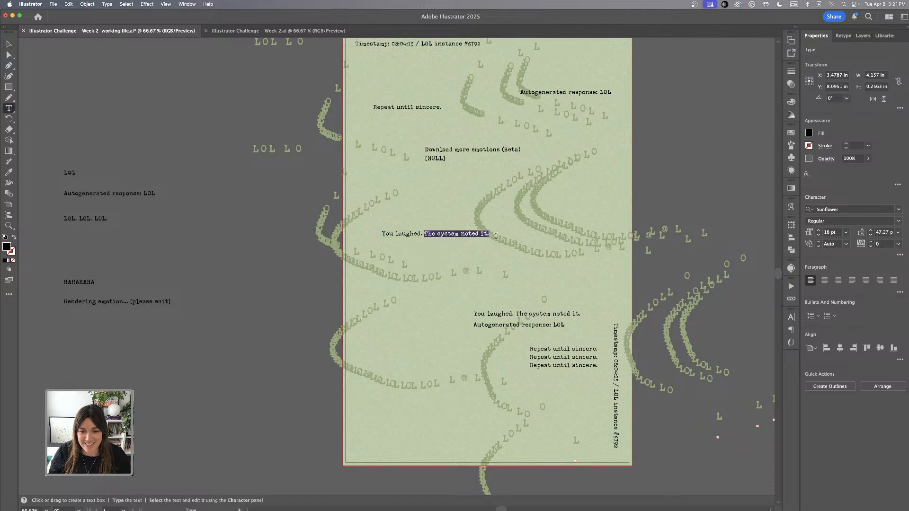
key("BackSpace")
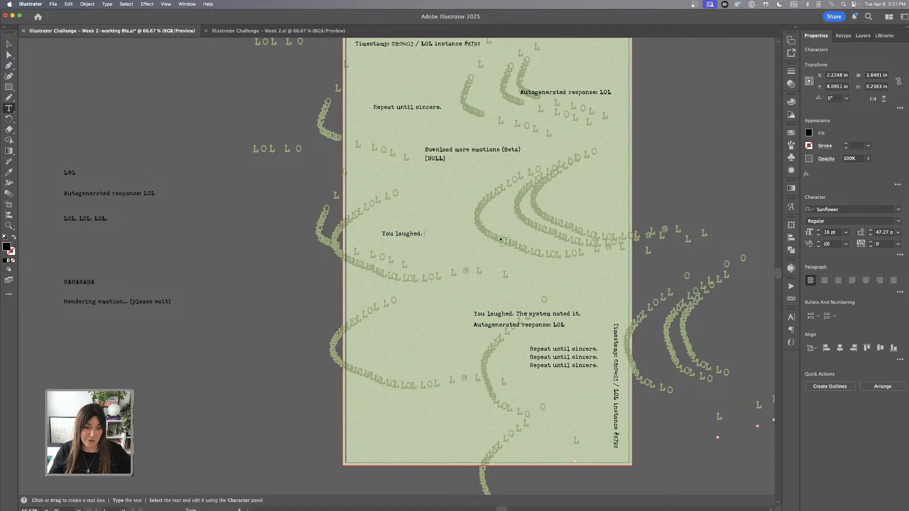
key("ctrl+v")
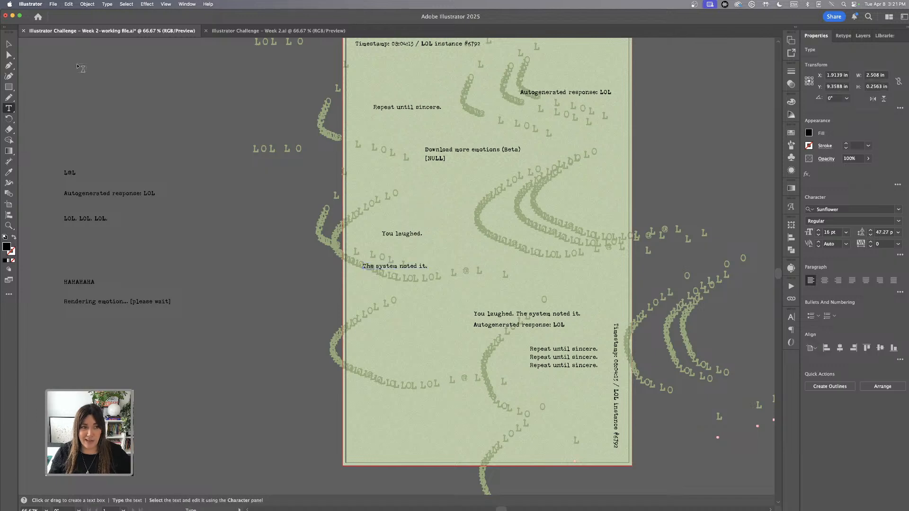
left_click(14, 46)
left_click_drag(420, 270, 543, 175)
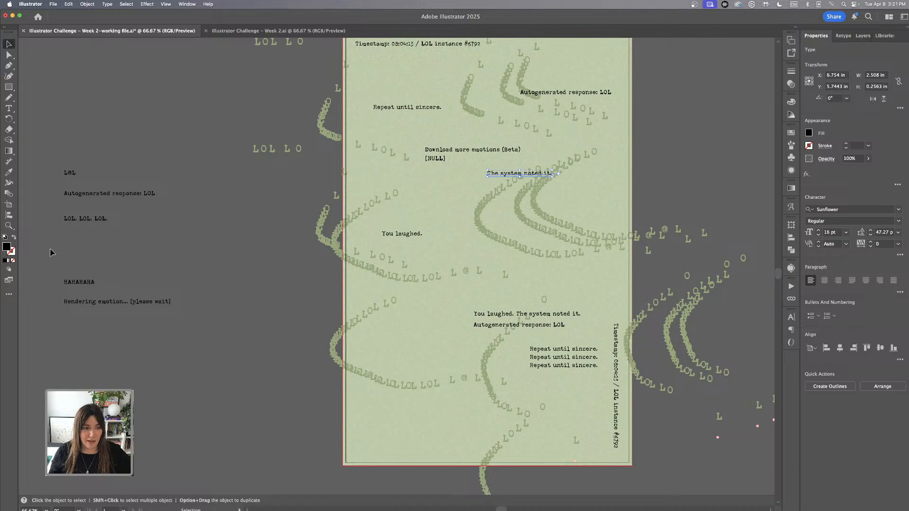
- Place the "LOL. LOL. LOL." line above the lower phrase cluster, its right end in line with the "Repeat until sincere." stack
left_click_drag(100, 223, 585, 287)
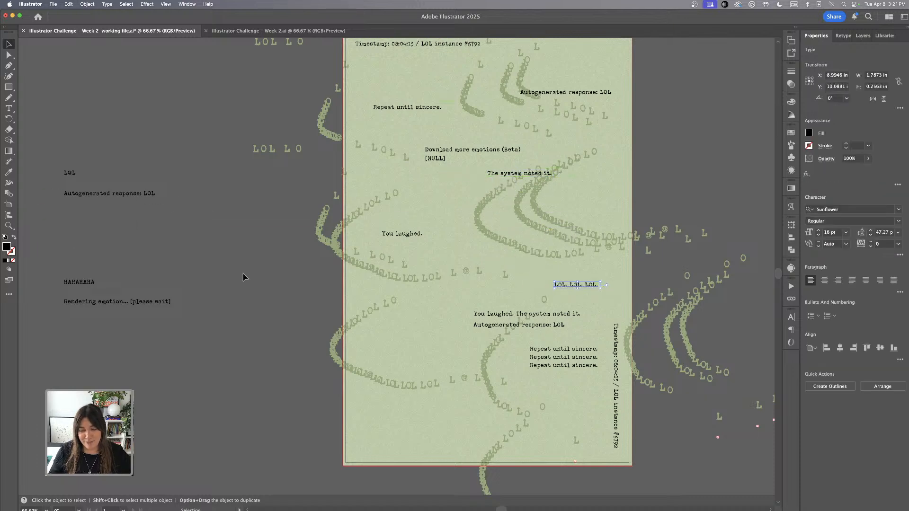
key("super+equal")
key("super+equal")
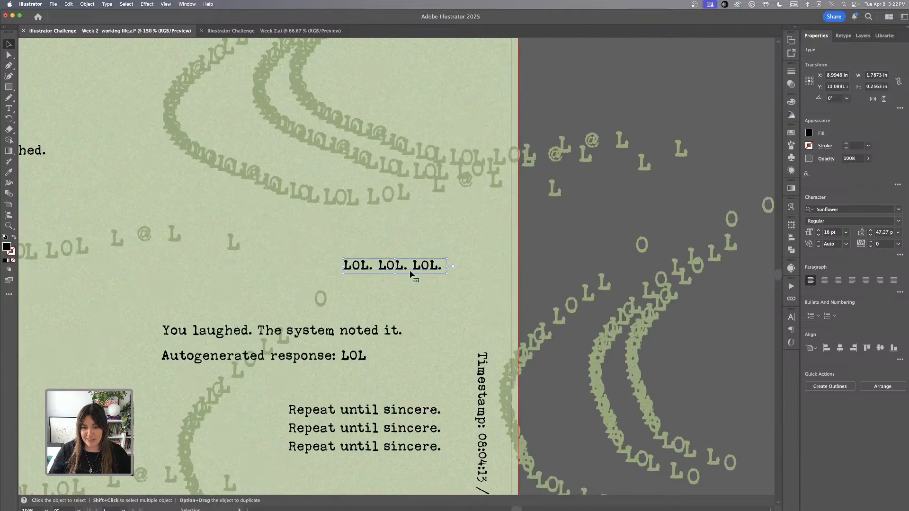
scroll(407, 272, "left", 2)
scroll(407, 273, "left", 3)
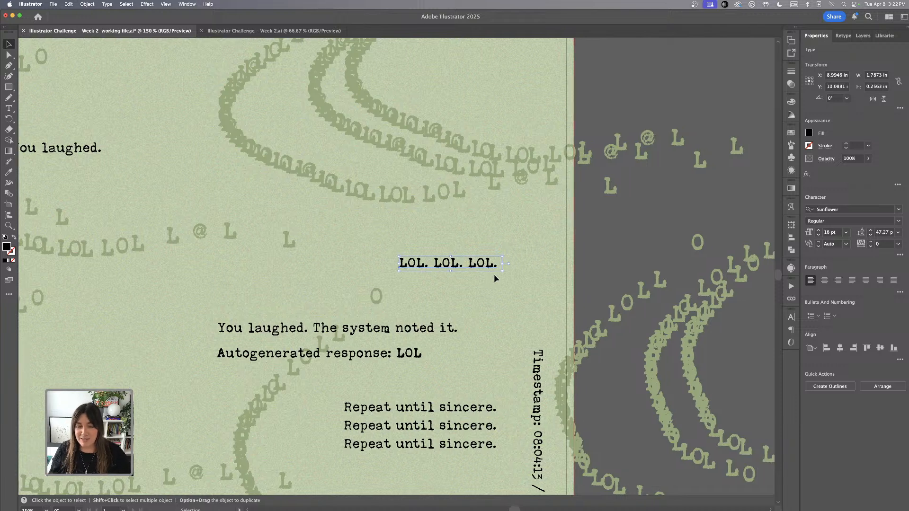
scroll(379, 240, "left", 10)
key("super+minus")
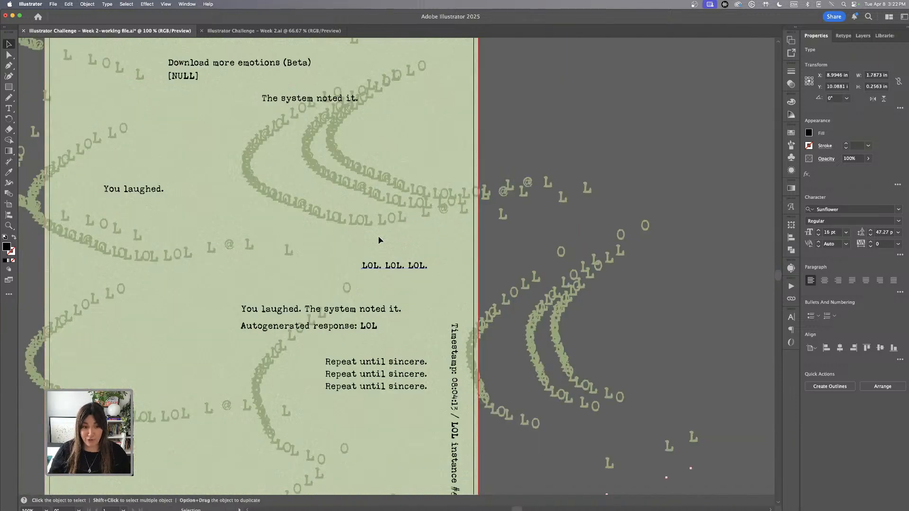
- Bring in "Autogenerated response: LOL" from beside the artboard, remove its empty trailing lines, and place it in the poster's lower-left area
scroll(259, 228, "left", 10)
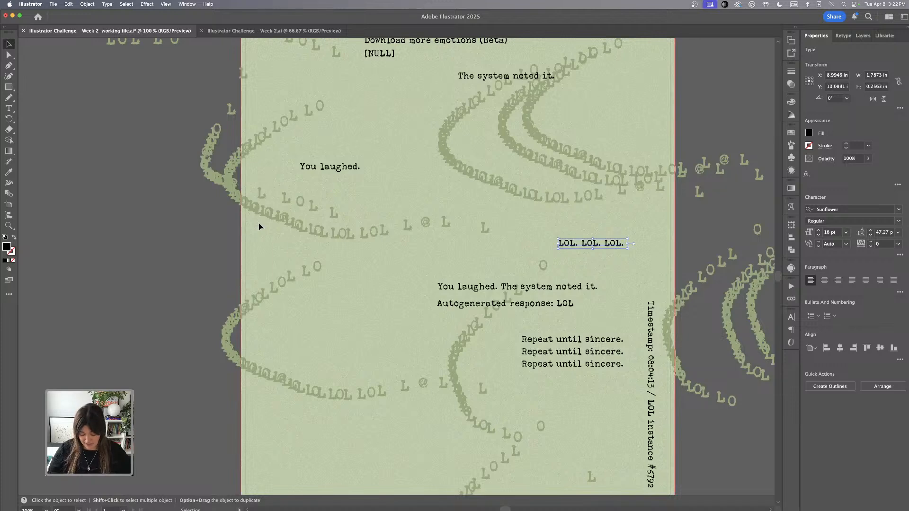
key("super+minus")
scroll(263, 226, "left", 5)
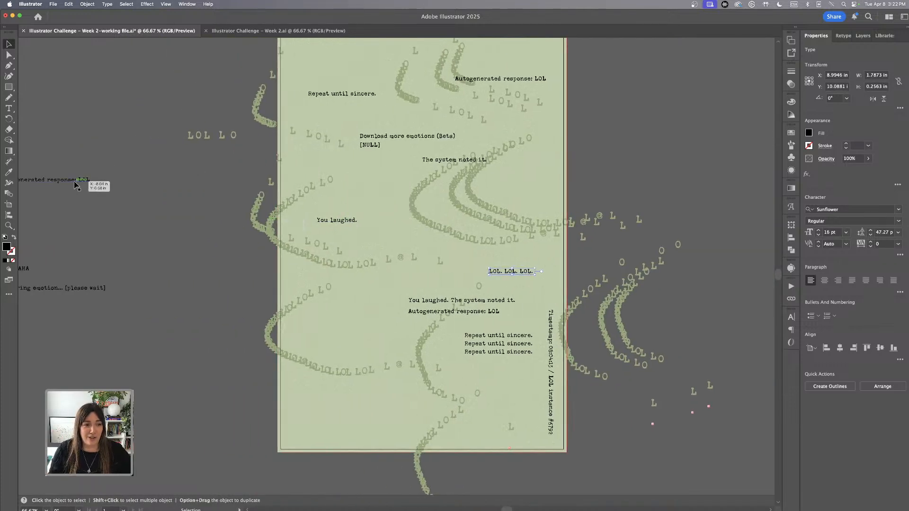
left_click_drag(76, 185, 427, 196)
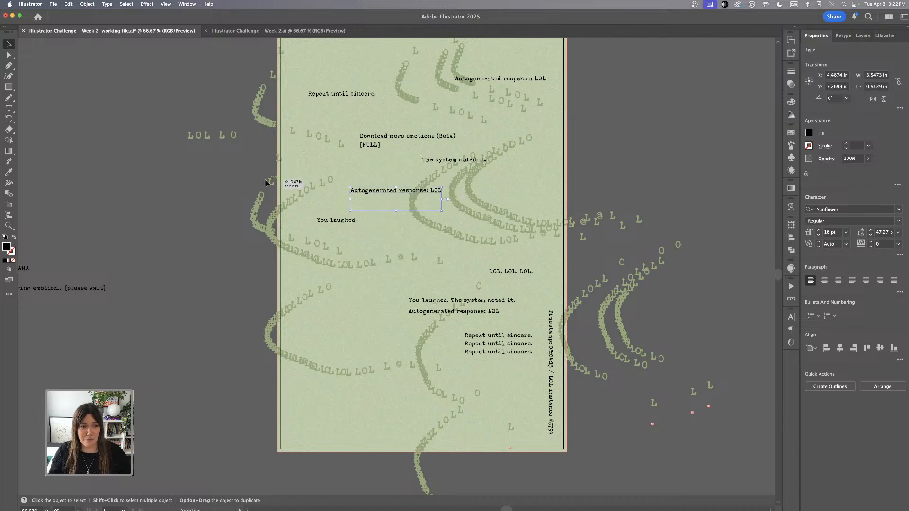
left_click(9, 110)
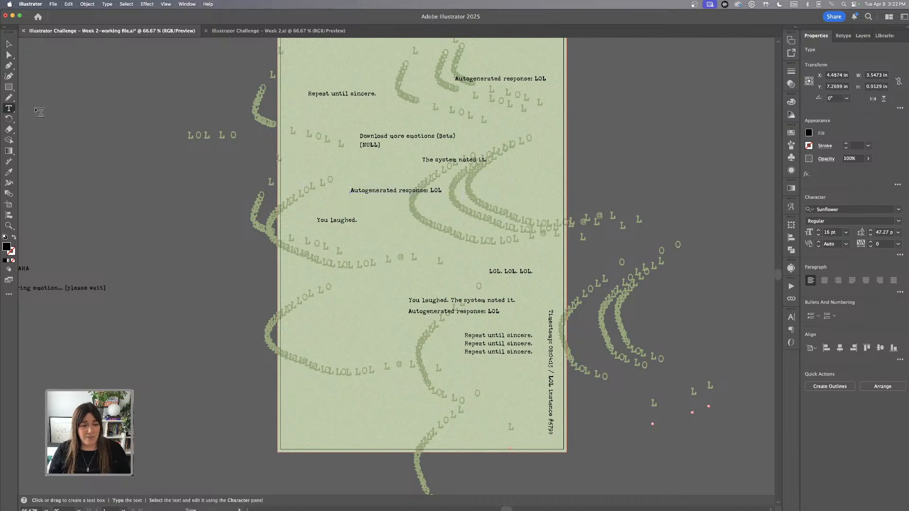
left_click(442, 192)
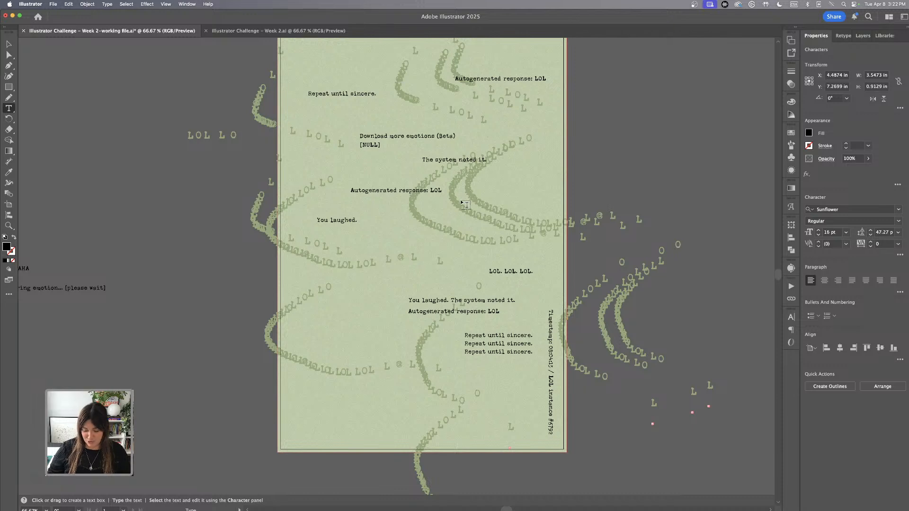
left_click(9, 44)
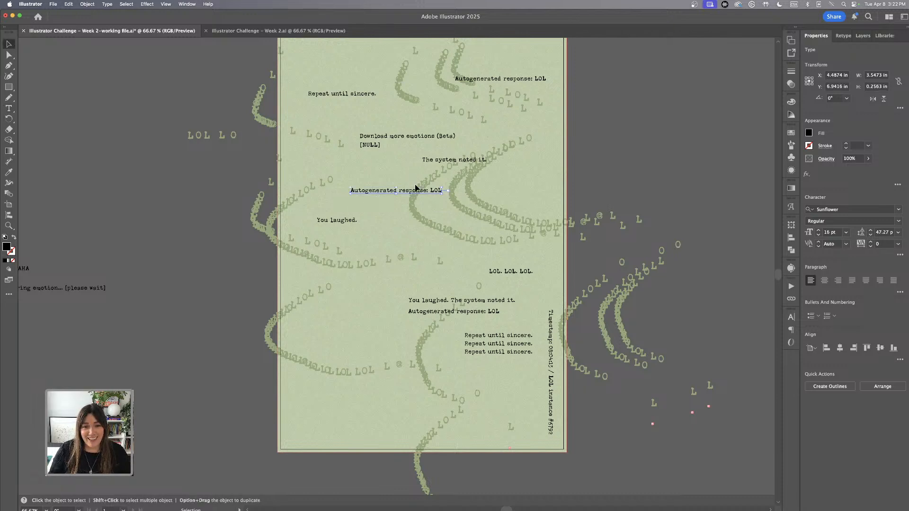
left_click_drag(425, 192, 384, 401)
scroll(392, 421, "left", 3)
scroll(392, 421, "down", 2)
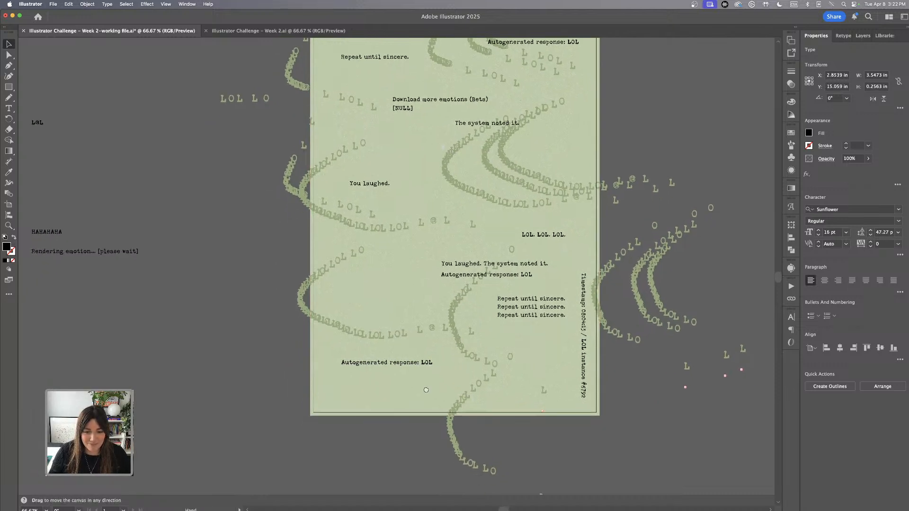
- Place the "L@L" line just above "You laughed." on the poster's left half, its left edge aligned with "[NULL]"
left_click_drag(66, 126, 444, 179)
key("super+equal")
key("super+equal")
key("super+equal")
left_click_drag(396, 266, 362, 254)
left_click(385, 304)
left_click(413, 312)
key("super+minus")
key("super+minus")
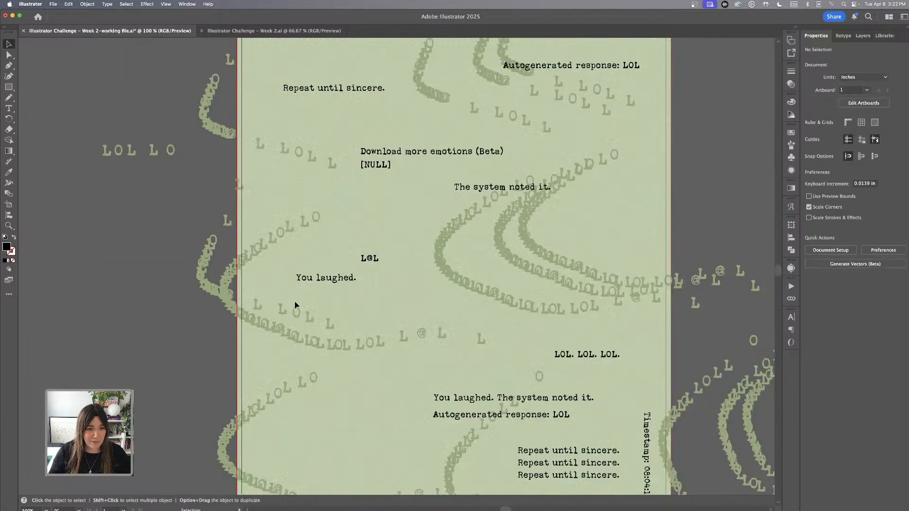
- Place "HAHAHAHA" above the lower-left "Autogenerated response: LOL" and put a copy over the large LOL curves near the poster's right edge
scroll(289, 305, "left", 5)
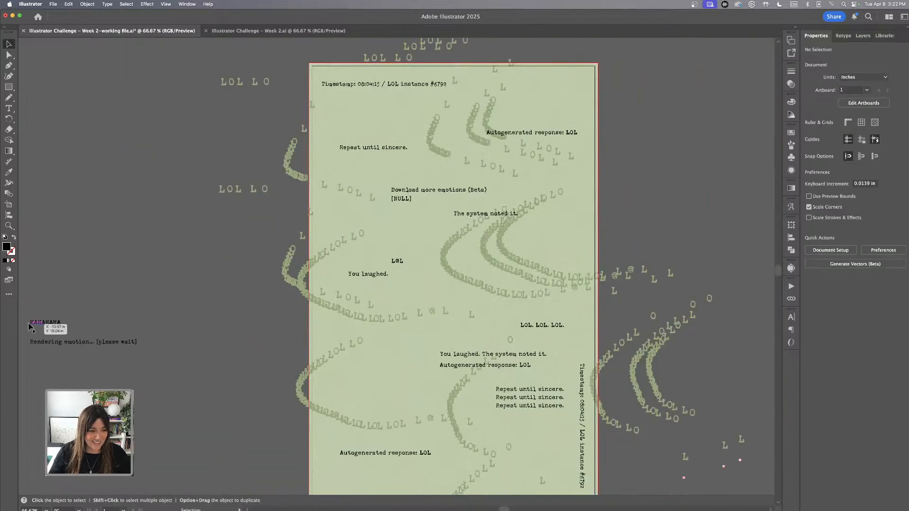
left_click_drag(35, 326, 358, 393)
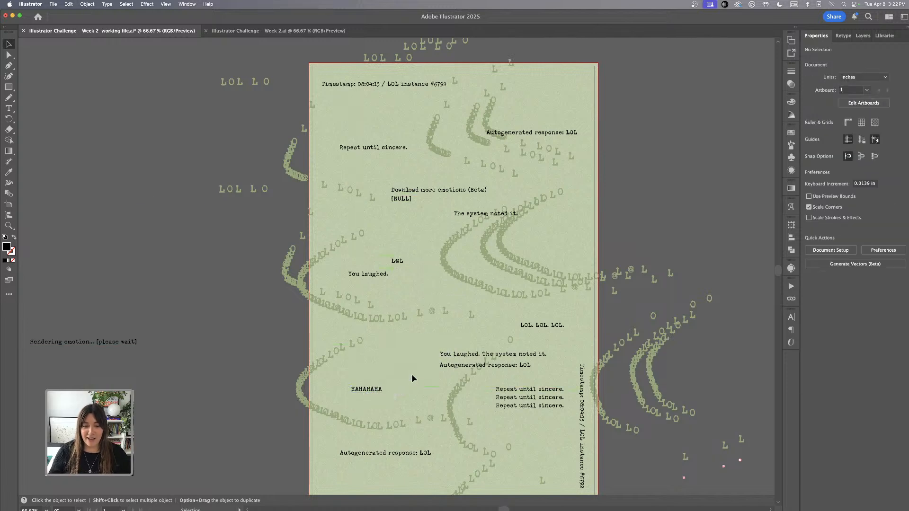
key("super+equal")
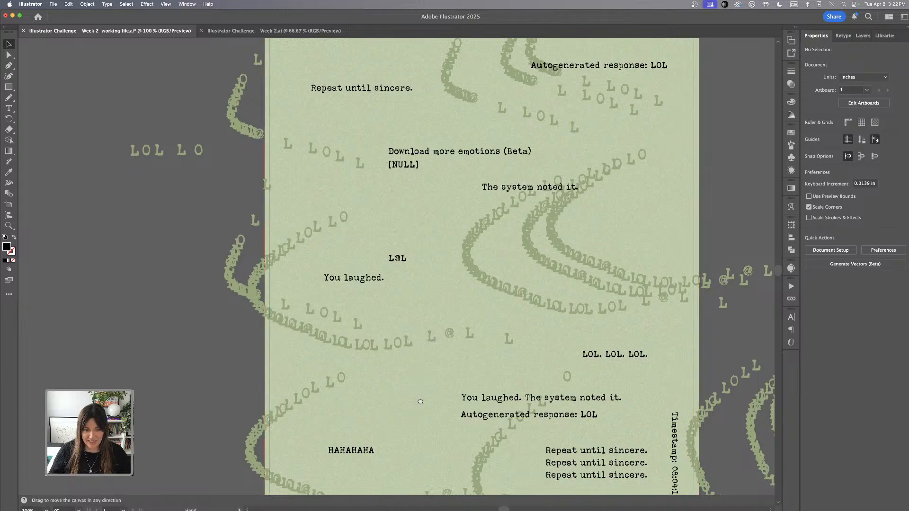
scroll(412, 377, "down", 5)
left_click_drag(381, 346, 379, 347)
left_click(318, 321)
key("super+minus")
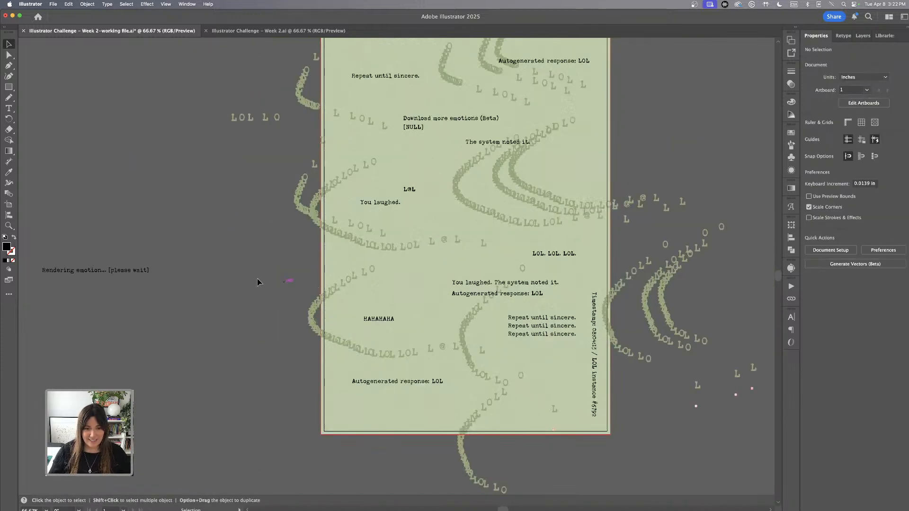
left_click_drag(388, 323, 573, 165)
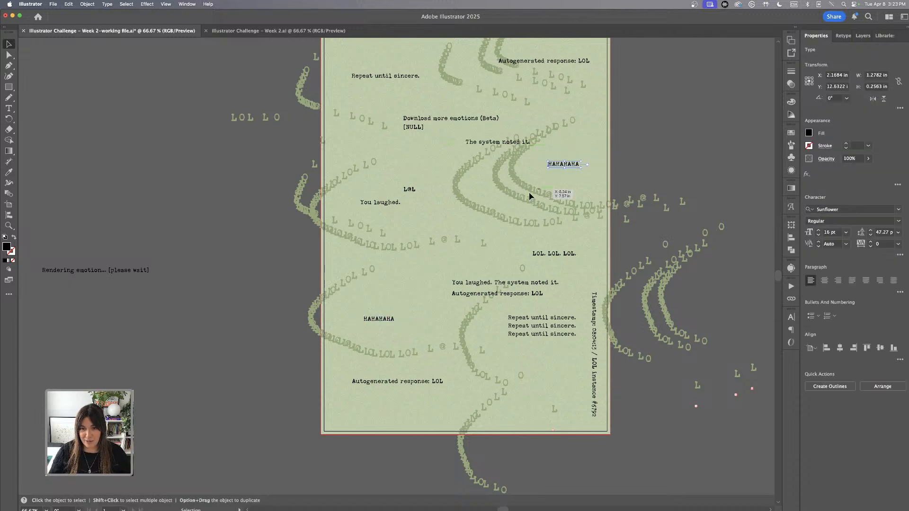
- Place "Rendering emotion... [please wait]" between "[NULL]" and "L@L", left of the large LOL curves
left_click_drag(139, 276, 458, 158)
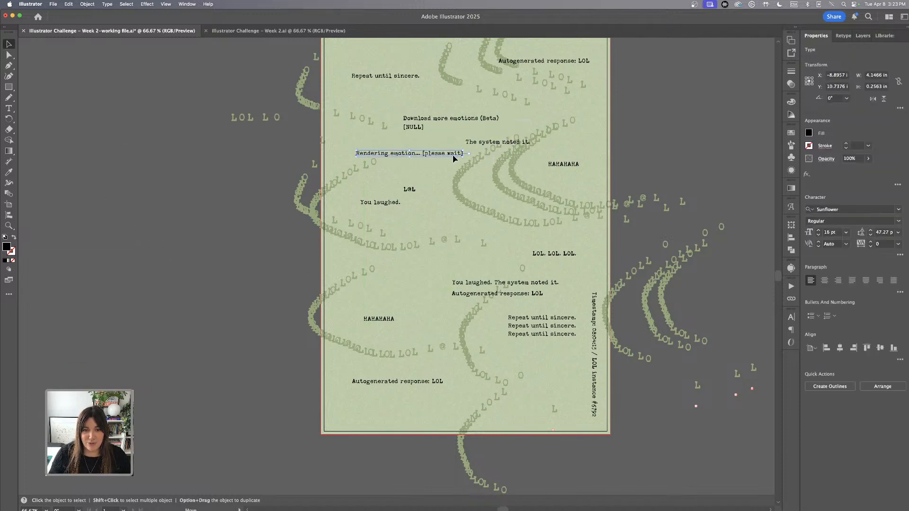
key("super+equal")
key("super+equal")
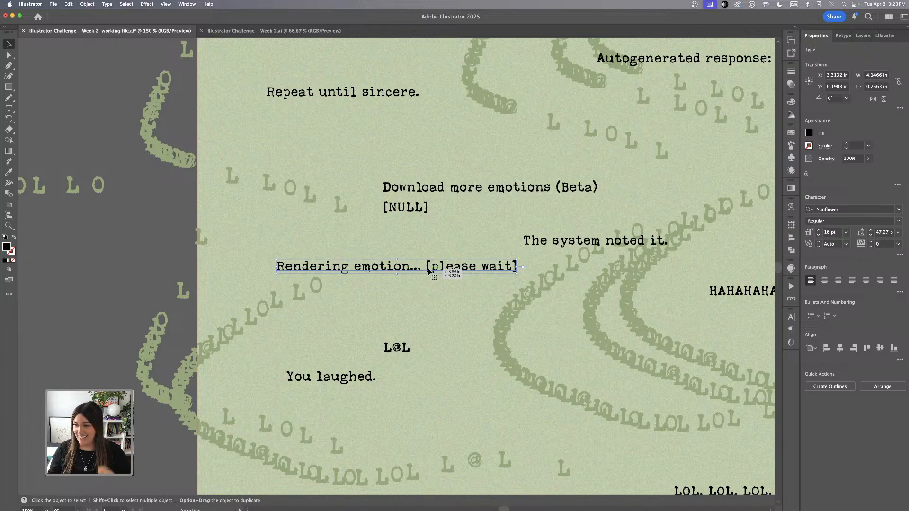
left_click(438, 238)
key("super+1")
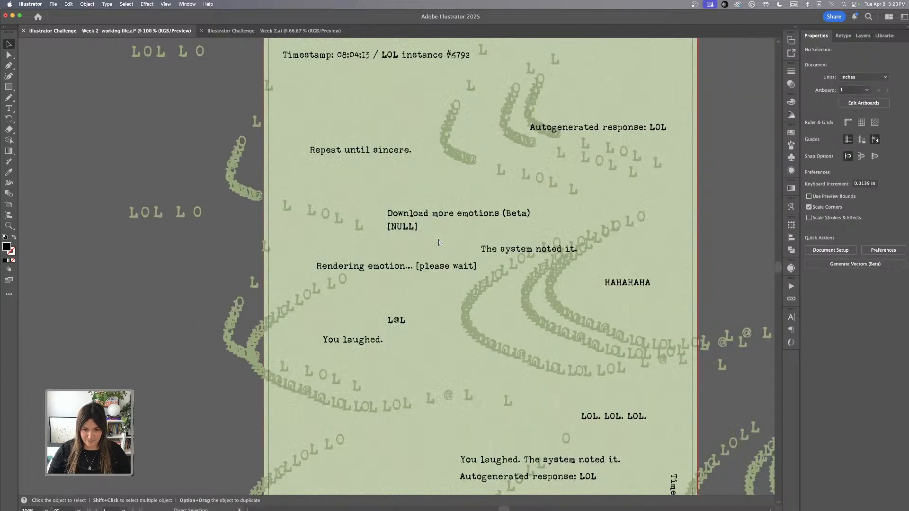
- Copy "Rendering emotion... [please wait]" to above the lower "You laughed. The system noted it." and to the poster's bottom-right area
key("super+minus")
scroll(393, 246, "down", 1)
left_click(430, 252)
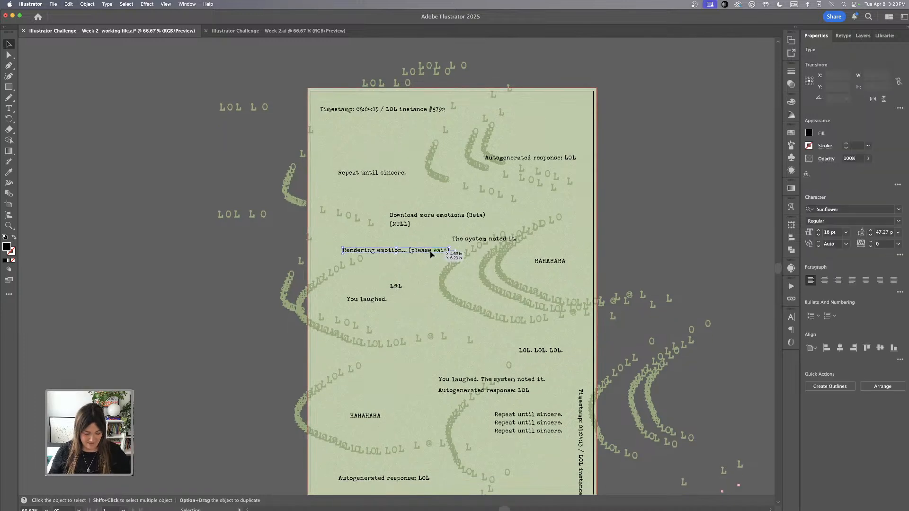
left_click_drag(430, 254, 464, 367)
scroll(493, 410, "down", 4)
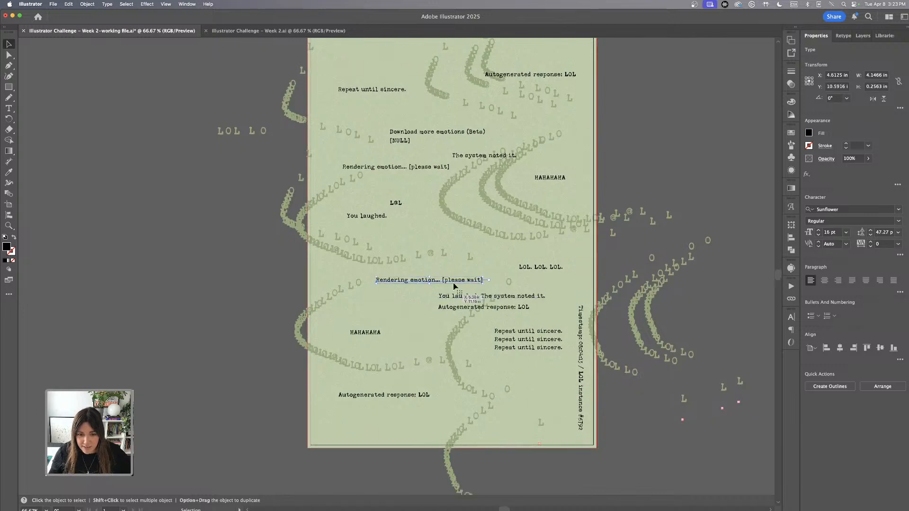
left_click_drag(467, 282, 542, 436)
scroll(426, 237, "up", 3)
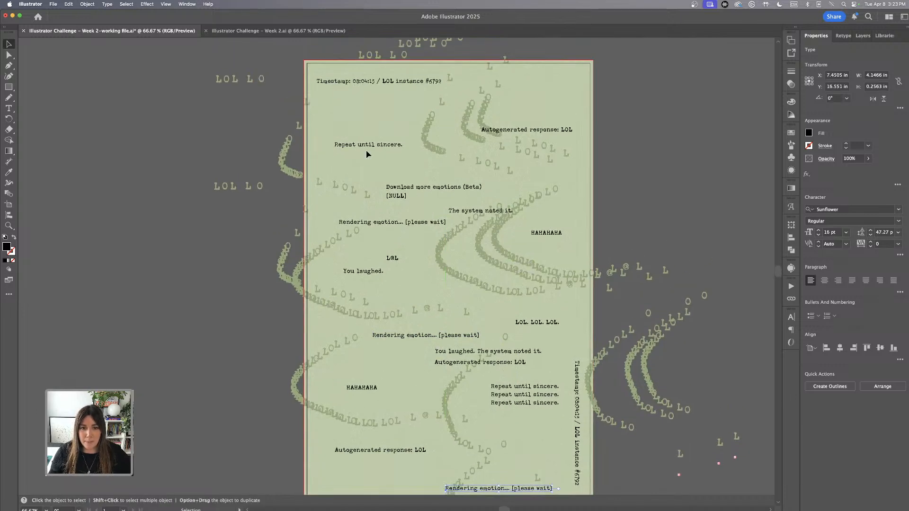
- Copy "L@L" to just above the upper "Autogenerated response: LOL" and to below the end of the top timestamp line
scroll(412, 202, "down", 2)
left_click_drag(391, 210, 558, 73)
scroll(557, 123, "up", 3)
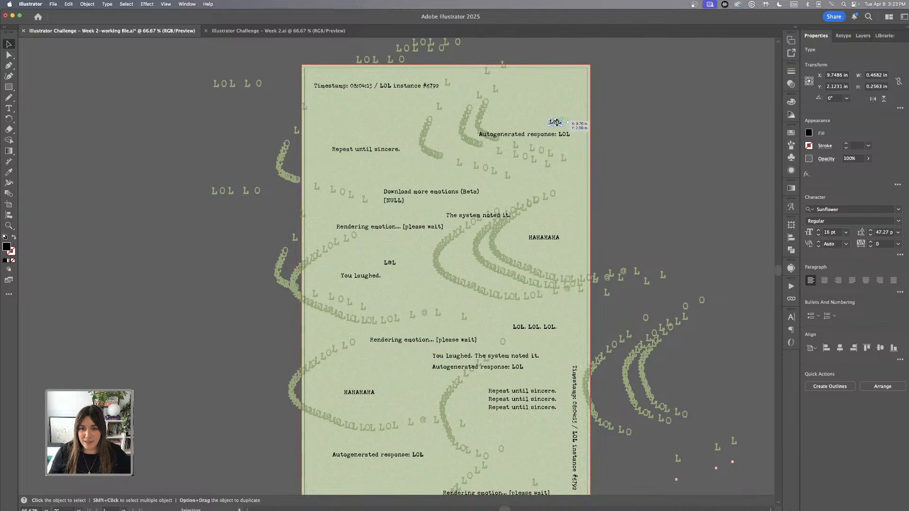
left_click_drag(557, 124, 421, 100)
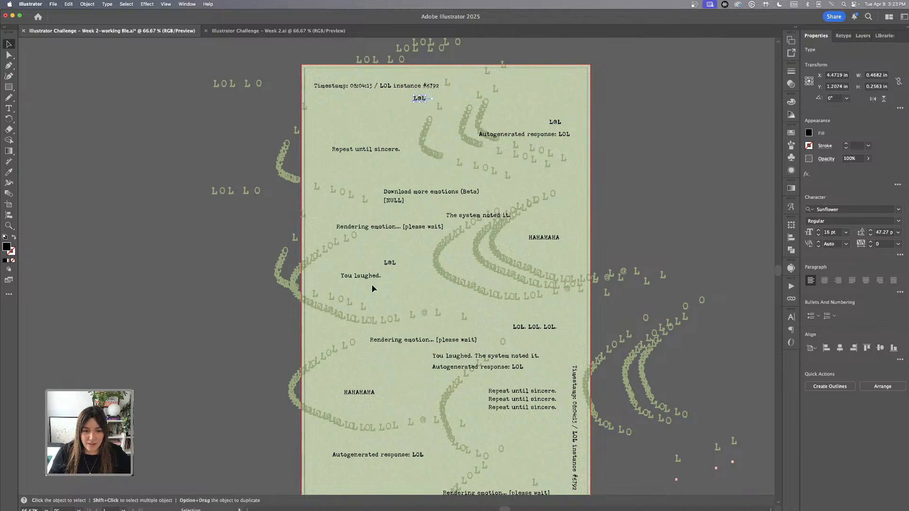
- Copy "You laughed." to above the right-hand "HAHAHAHA" and to the poster's middle, slightly below and right of the original
left_click(372, 278)
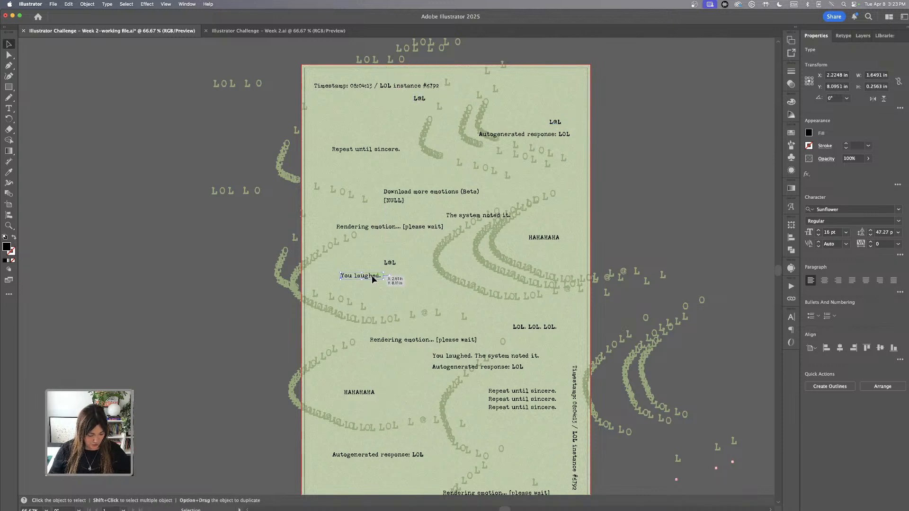
left_click_drag(372, 280, 569, 224)
scroll(571, 167, "down", 3)
left_click_drag(568, 154, 429, 224)
- Preview the poster in Trim View with nothing selected and review the whole composition
left_click(166, 3)
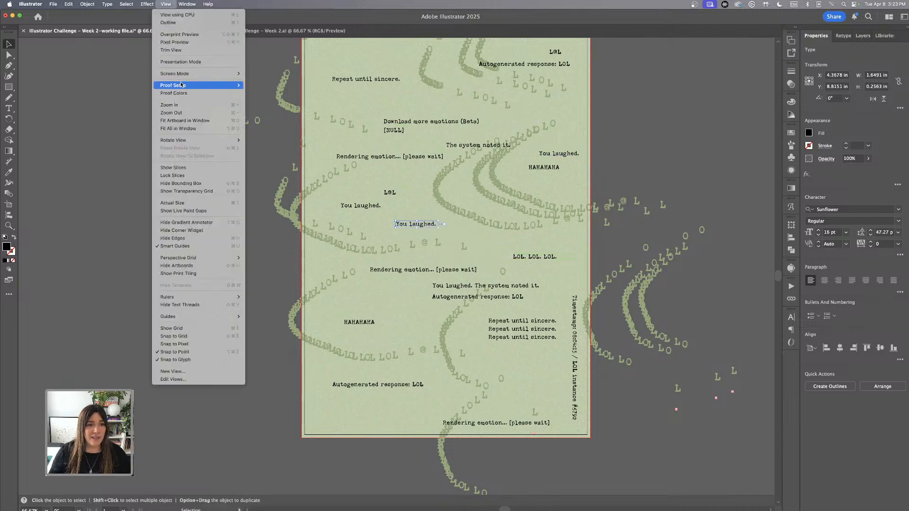
left_click(177, 53)
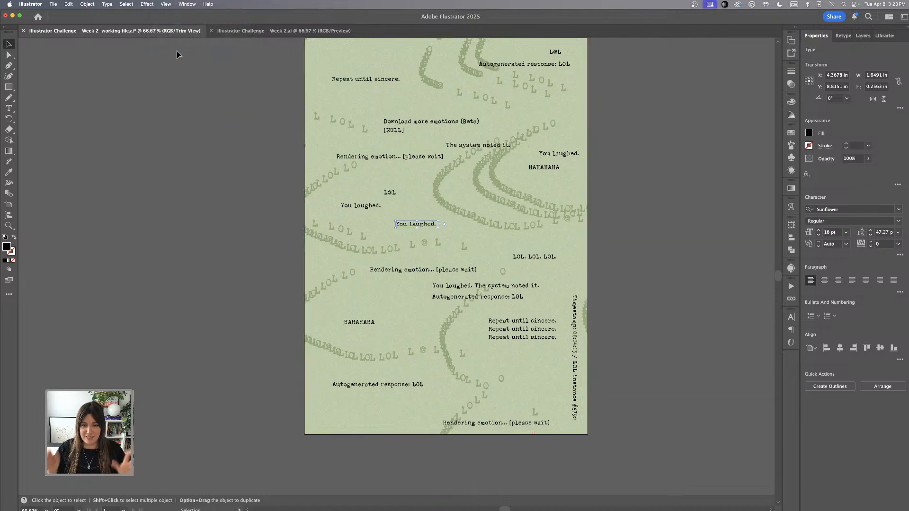
left_click(203, 173)
scroll(204, 173, "up", 2)
scroll(204, 173, "right", 2)
scroll(203, 173, "up", 1)
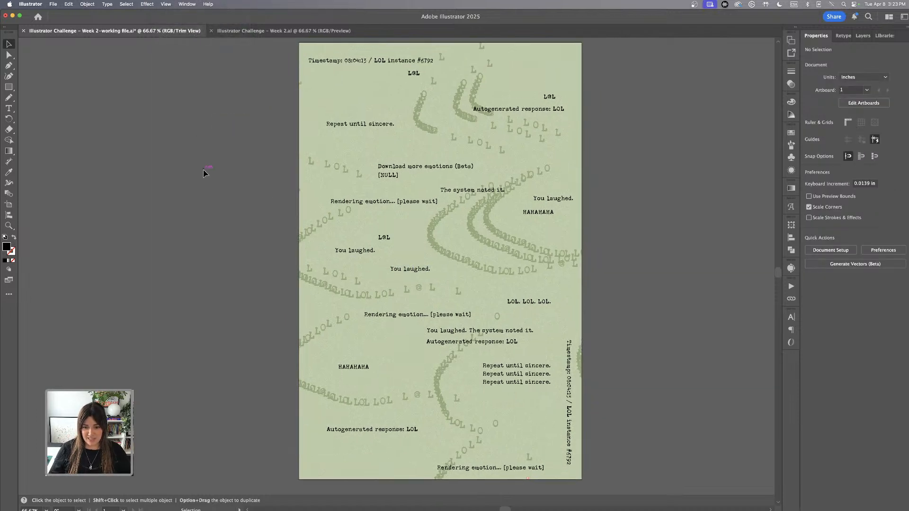
scroll(203, 173, "right", 1)
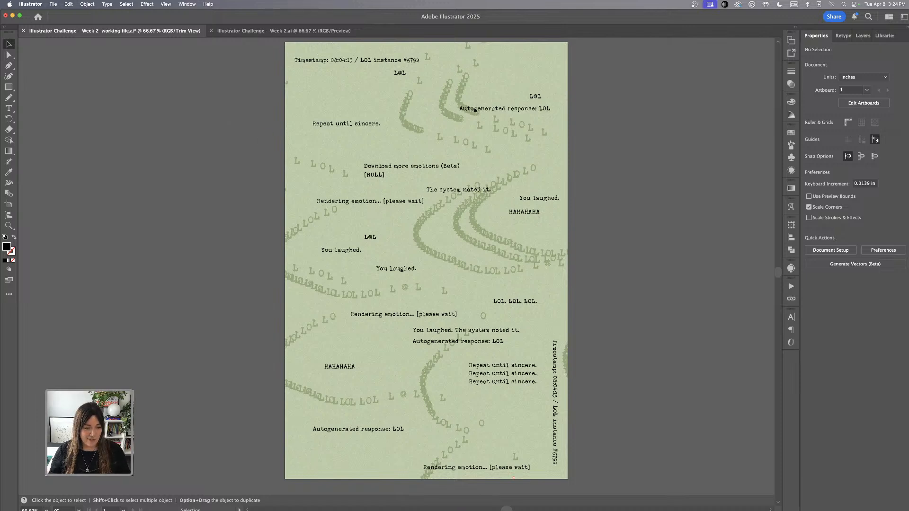
- Switch to Acrobat and examine the Result page and the framed poster mockup in Creative Challenge 2.pdf
mouse_move(82, 505)
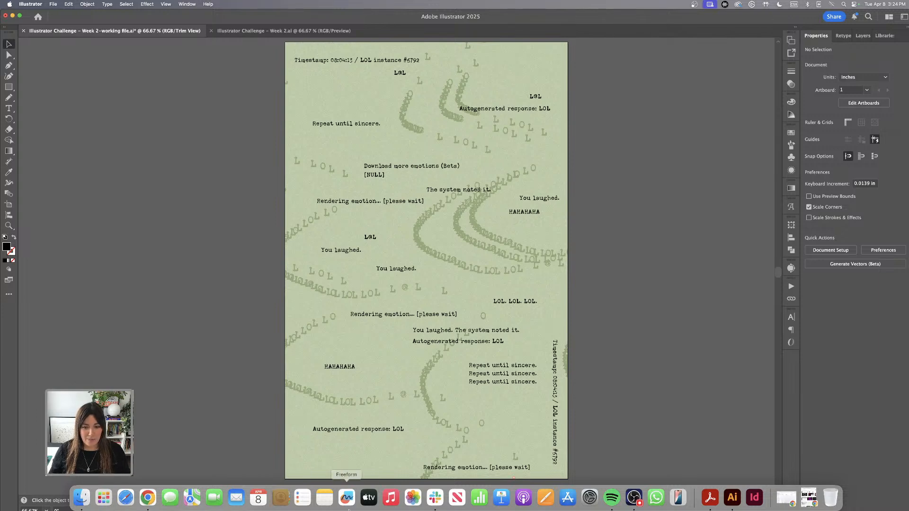
left_click(710, 497)
scroll(417, 316, "down", 3)
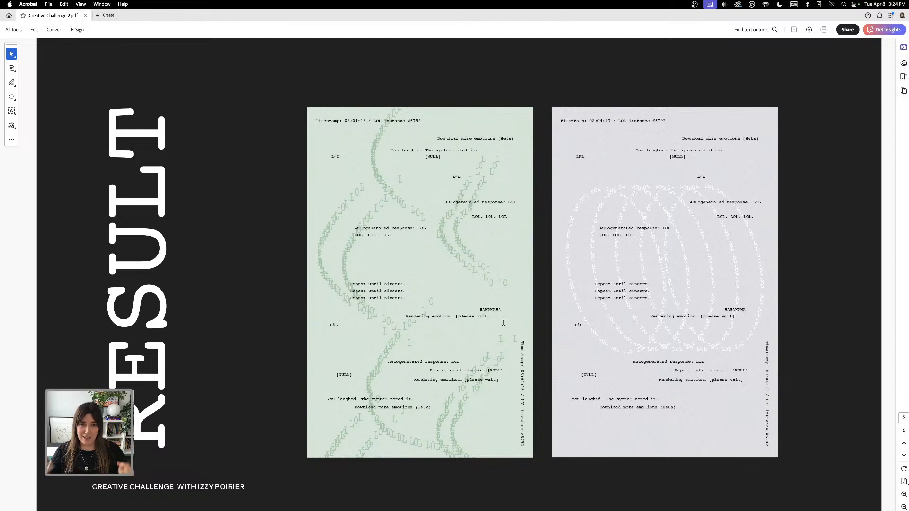
mouse_move(191, 498)
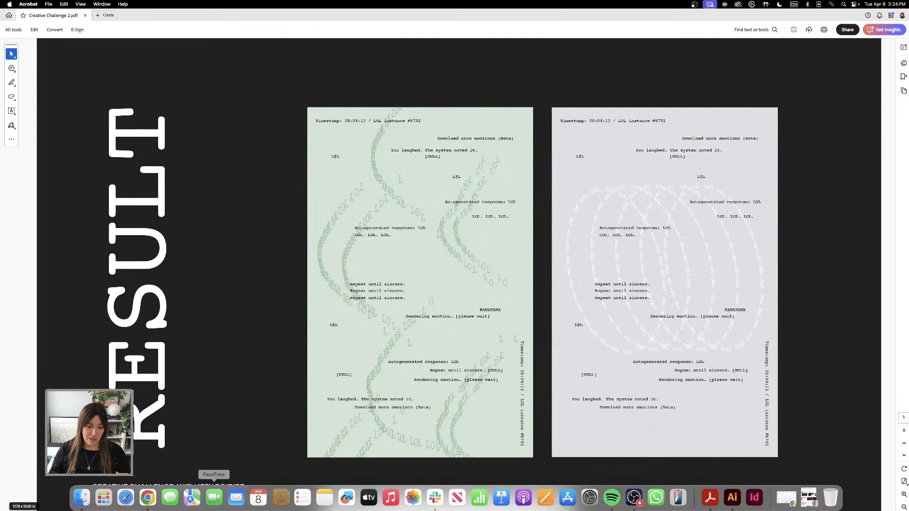
scroll(401, 335, "down", 3)
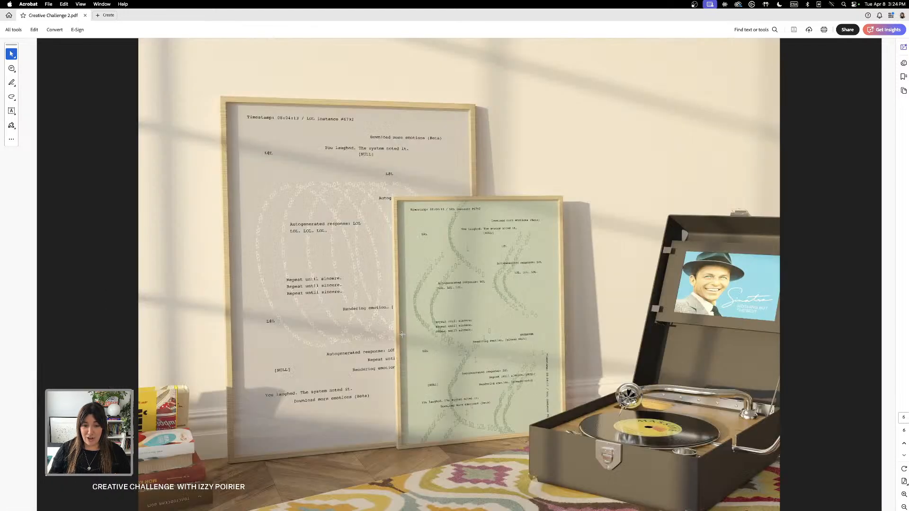